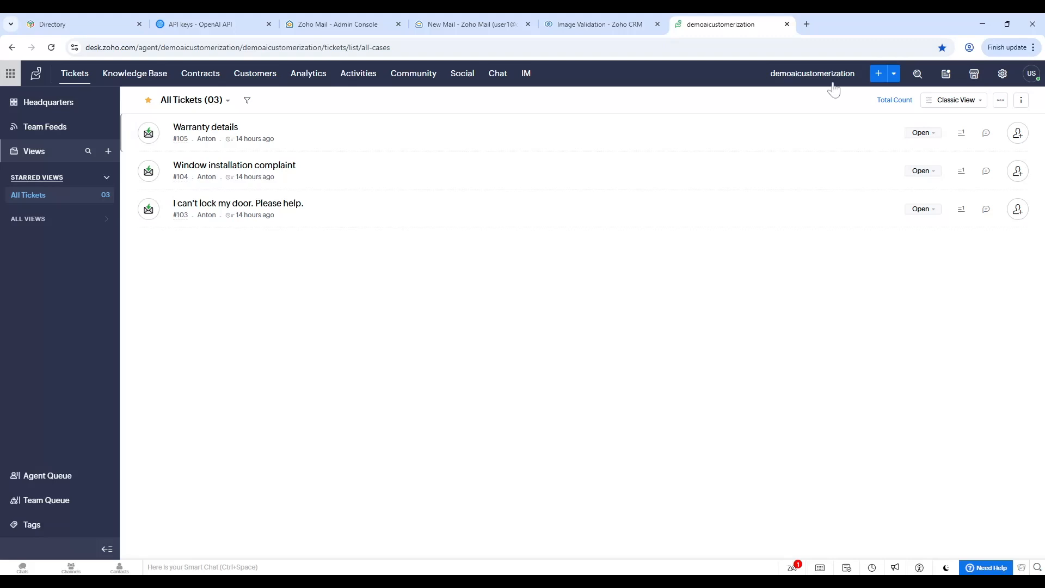
# - Search the Zoho Desk setup for "zia" and open the Generative AI service settings
pyautogui.click(1003, 78)
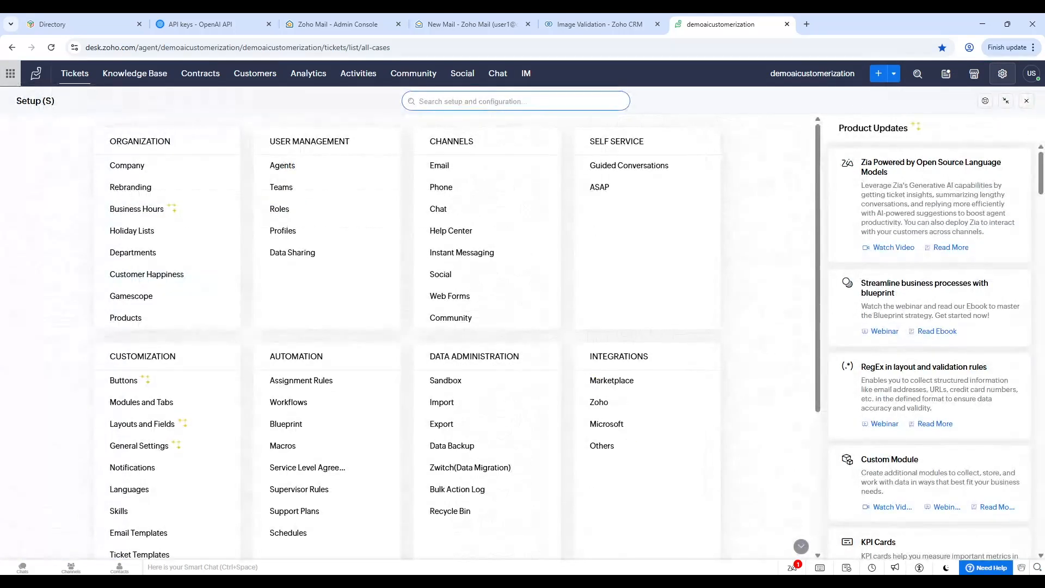
pyautogui.write('zia')
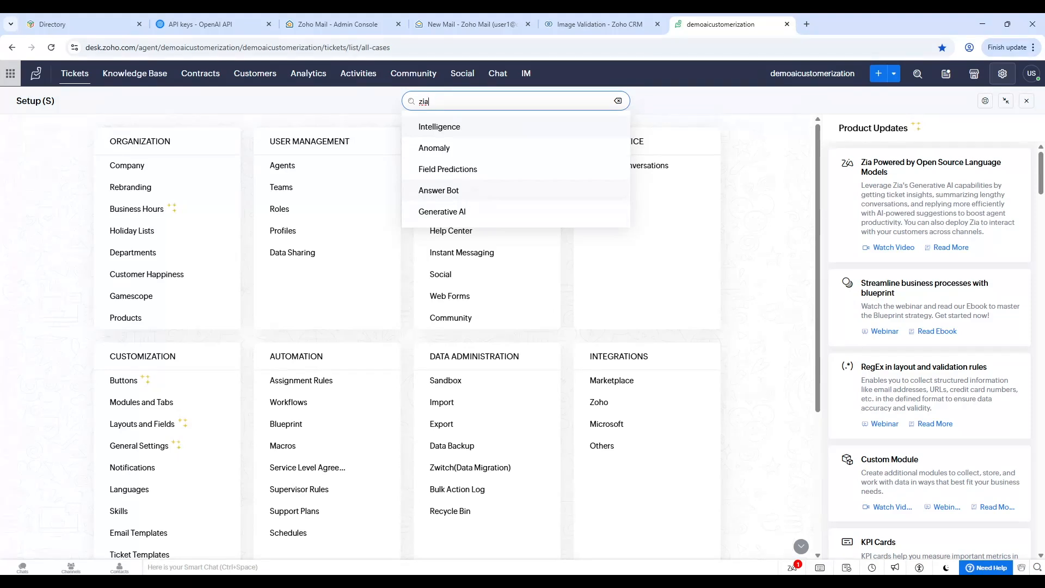
pyautogui.click(461, 212)
pyautogui.click(160, 194)
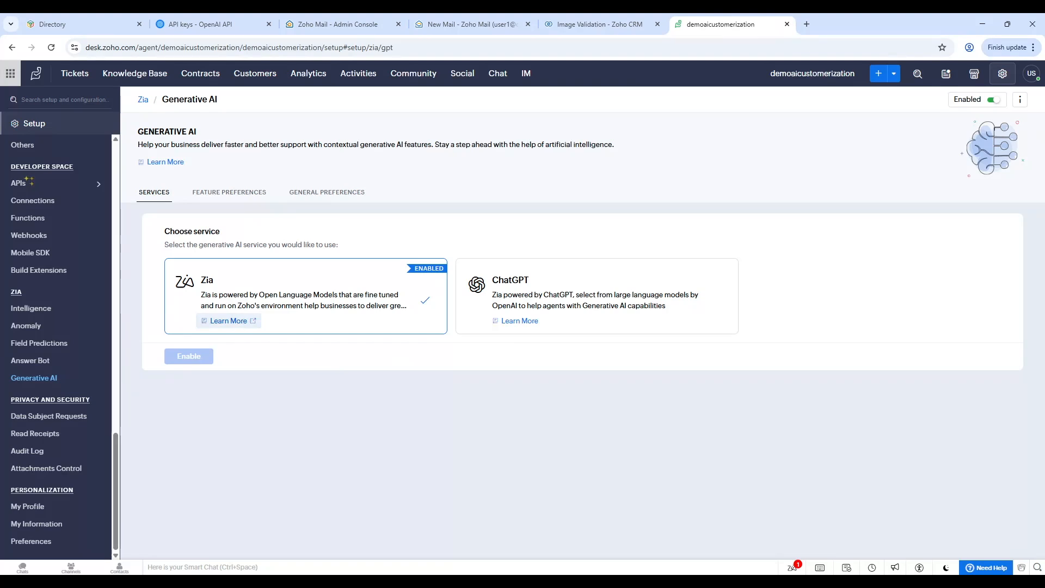
# - Read the help article on setting up Zia and Zoho's page about its Llama 3.1 open-source model, and return to the Zoho Desk settings
pyautogui.click(230, 321)
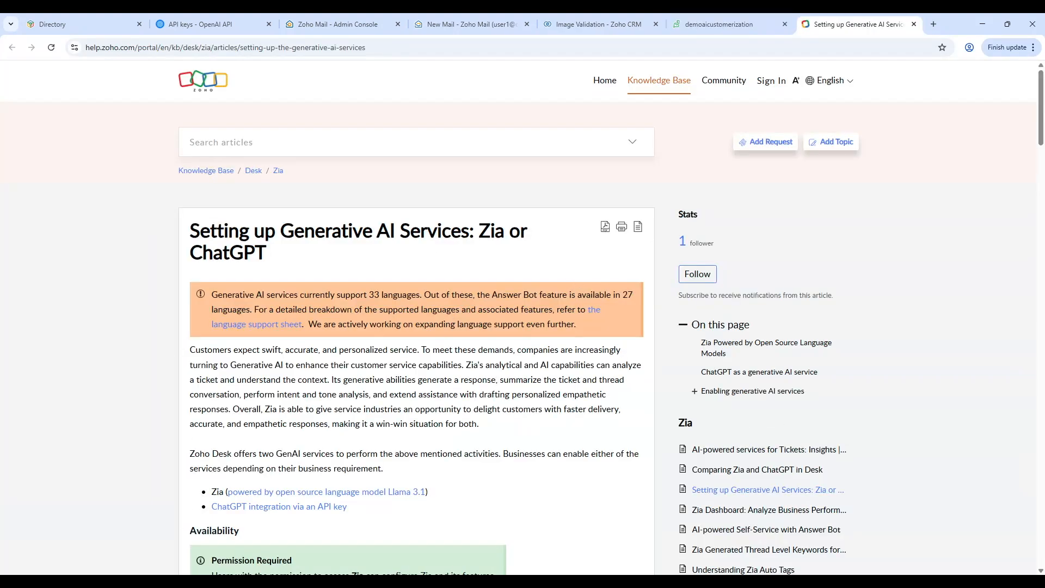
pyautogui.scroll(-1, 574, 275)
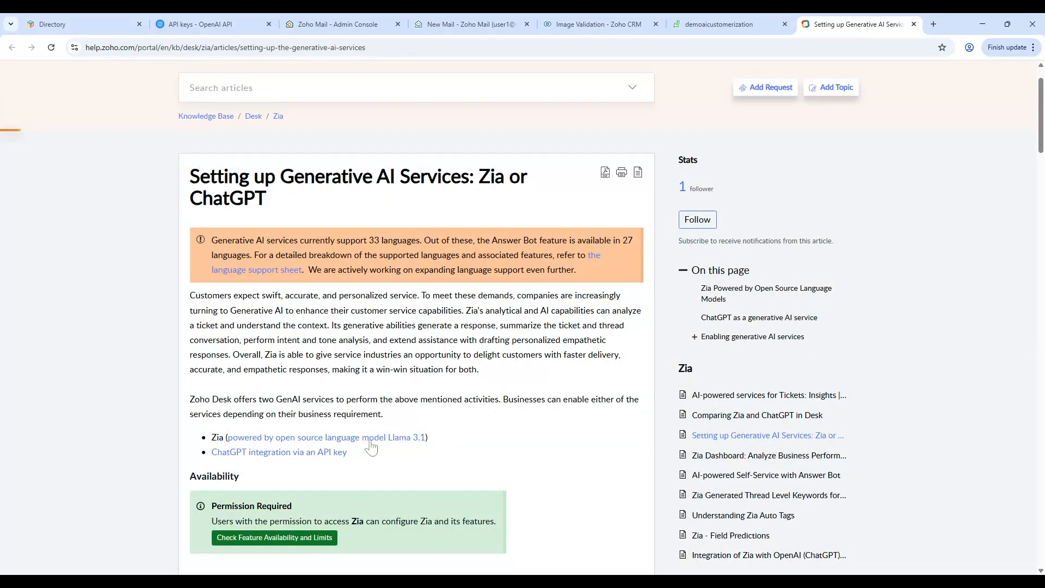
pyautogui.scroll(-1, 398, 430)
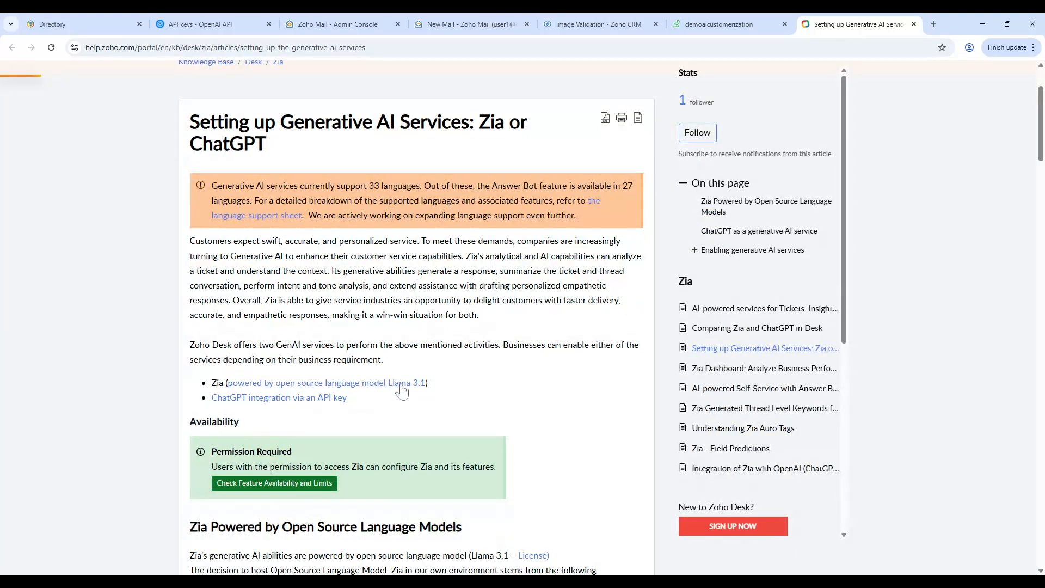
pyautogui.click(401, 385)
pyautogui.scroll(-4, 322, 358)
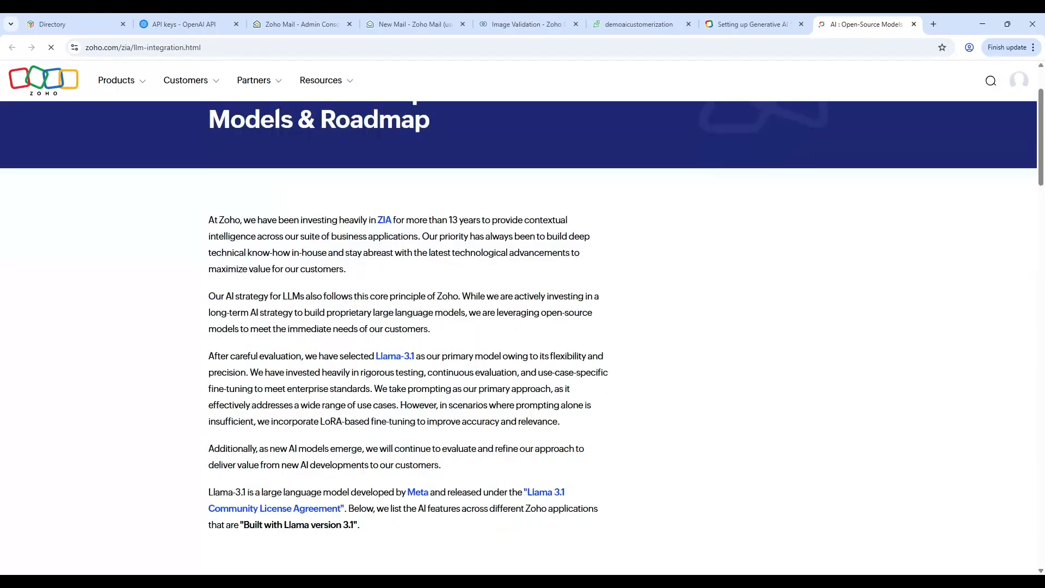
pyautogui.scroll(5, 432, 277)
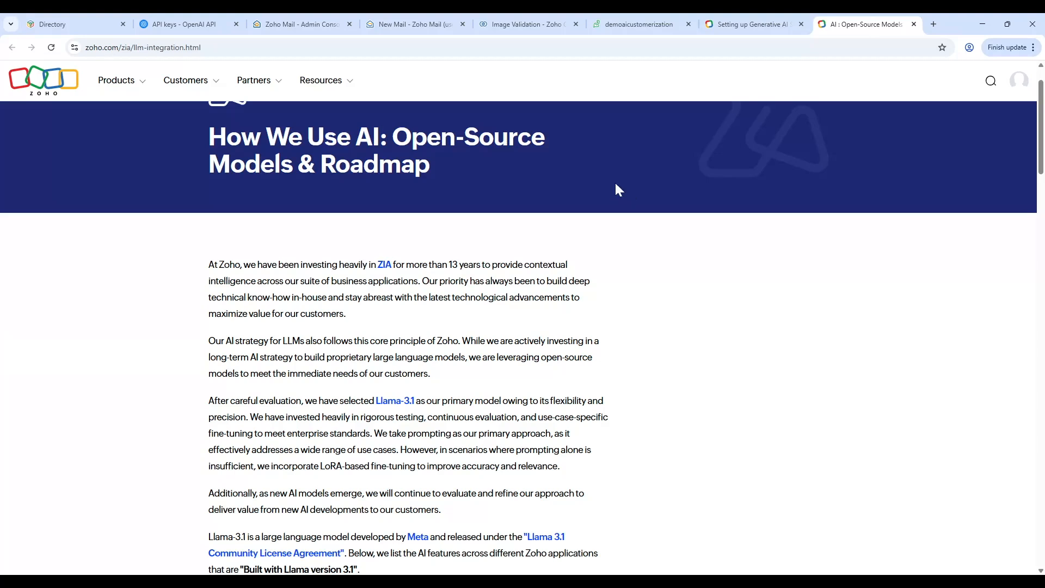
pyautogui.click(638, 24)
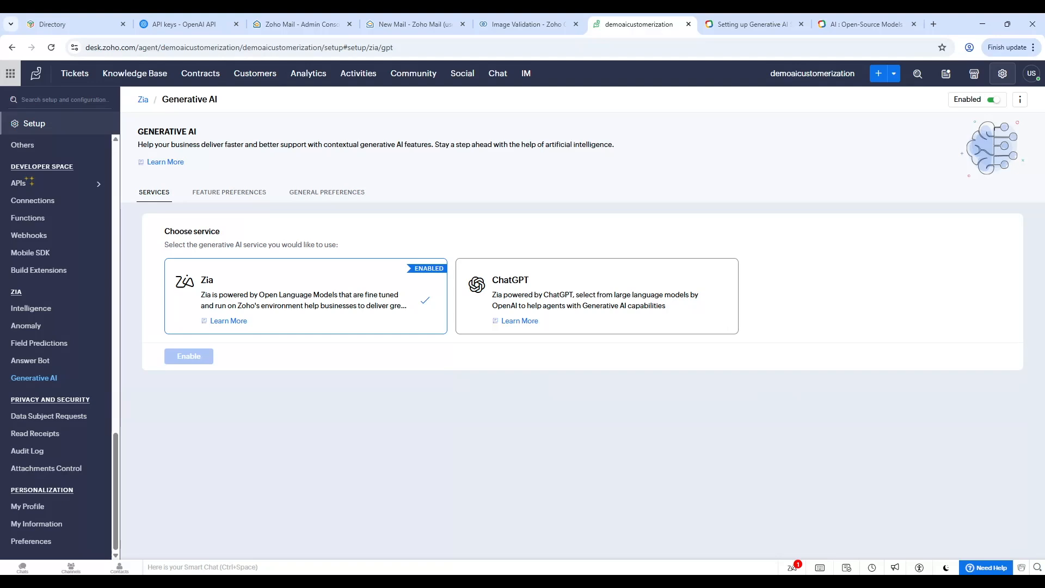
# - Switch to the Zoho Mail Admin Console, search the extensions for "zia" and open the Zia extension's configurations
pyautogui.click(306, 25)
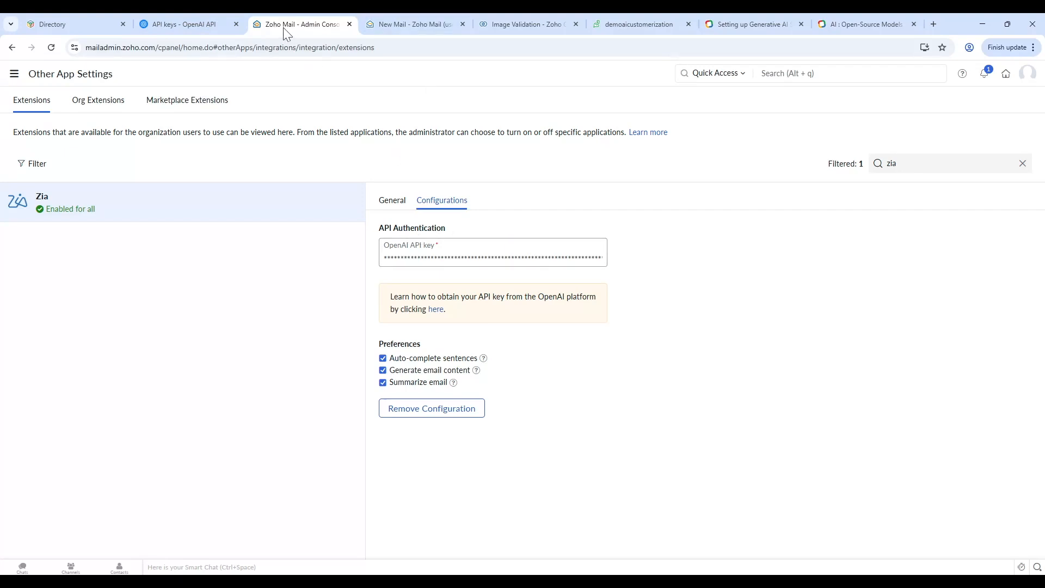
pyautogui.click(17, 76)
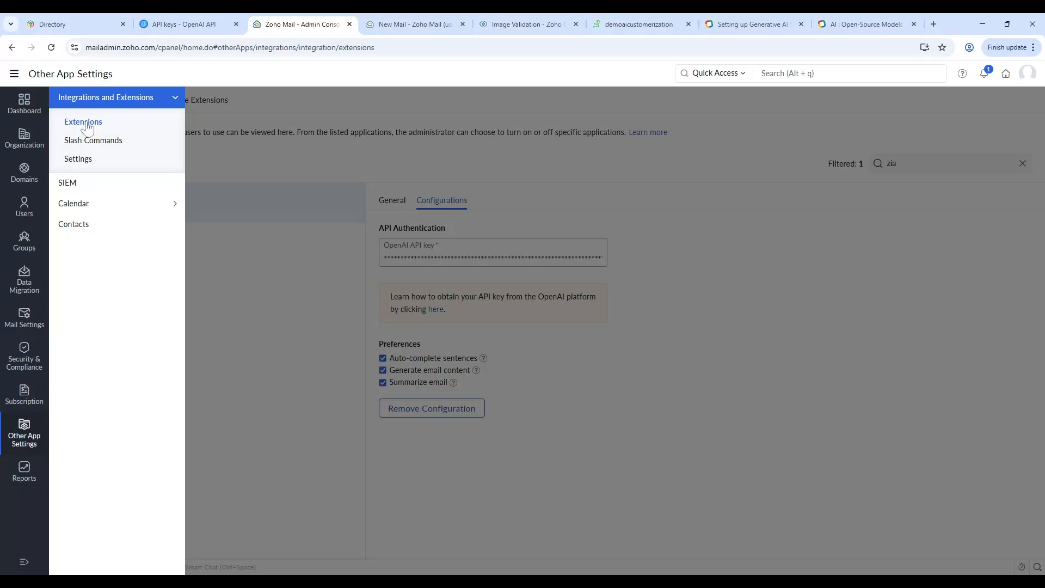
pyautogui.click(102, 124)
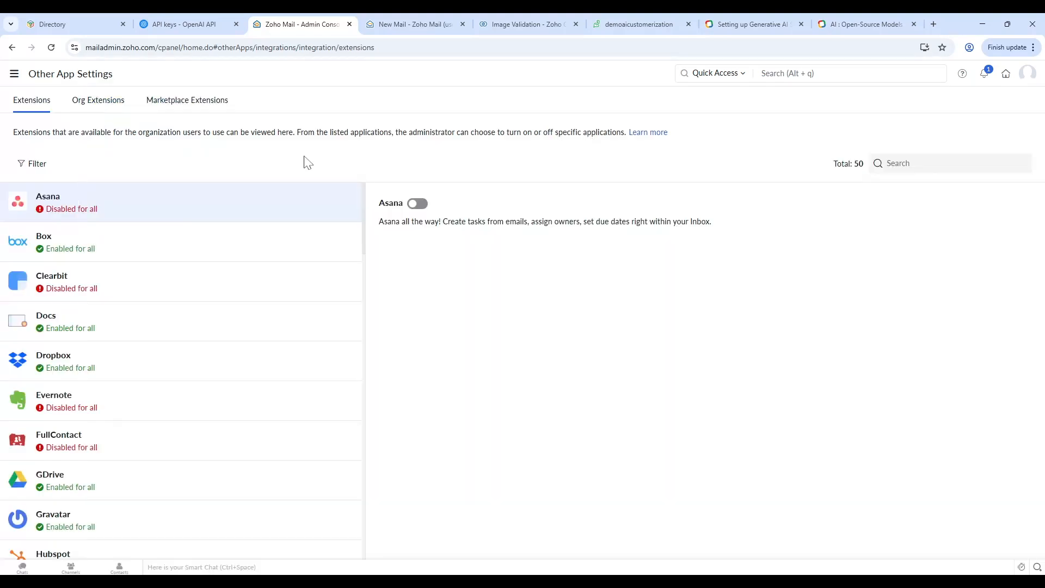
pyautogui.click(936, 163)
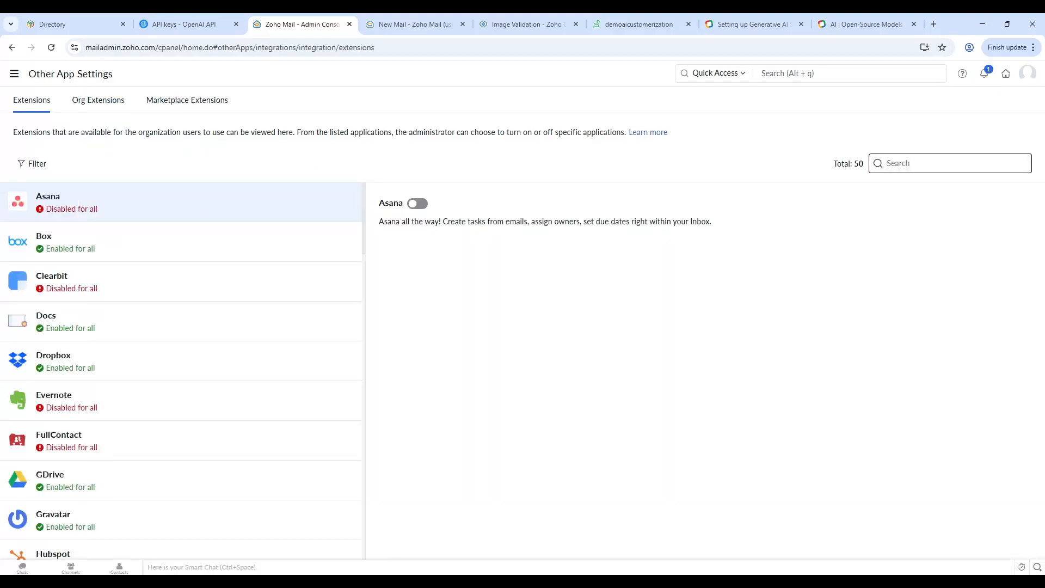
pyautogui.write('zia')
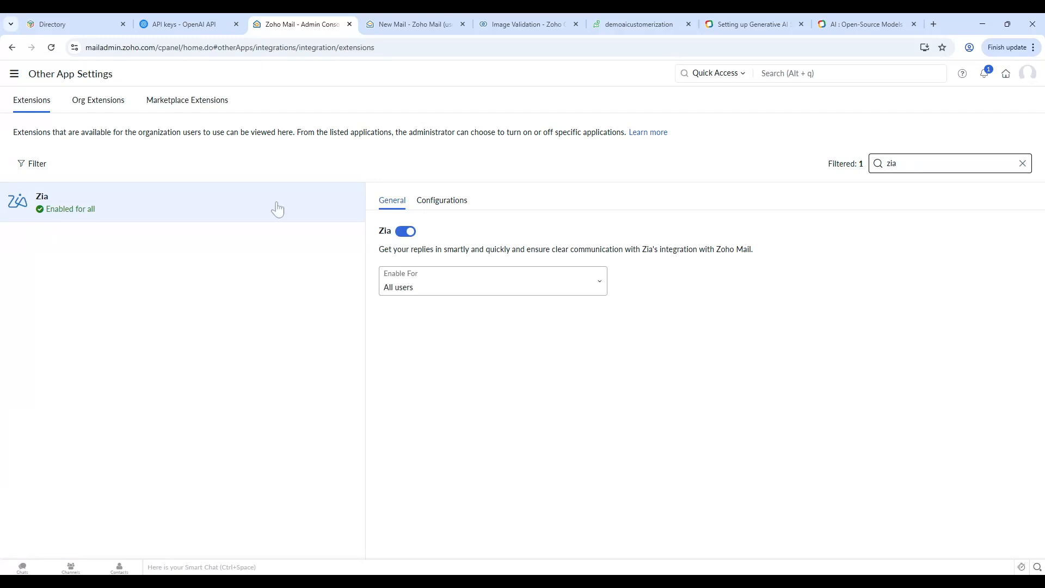
pyautogui.click(455, 205)
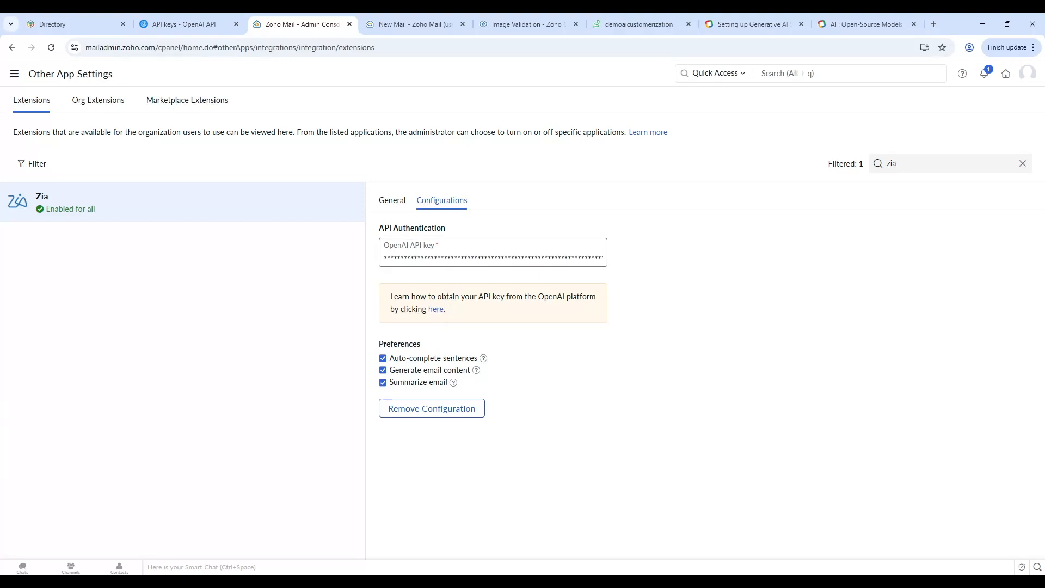
# - Open the OpenAI API keys page linked from the Zia configuration, examine the form for creating a new secret key, and cancel it
pyautogui.click(442, 315)
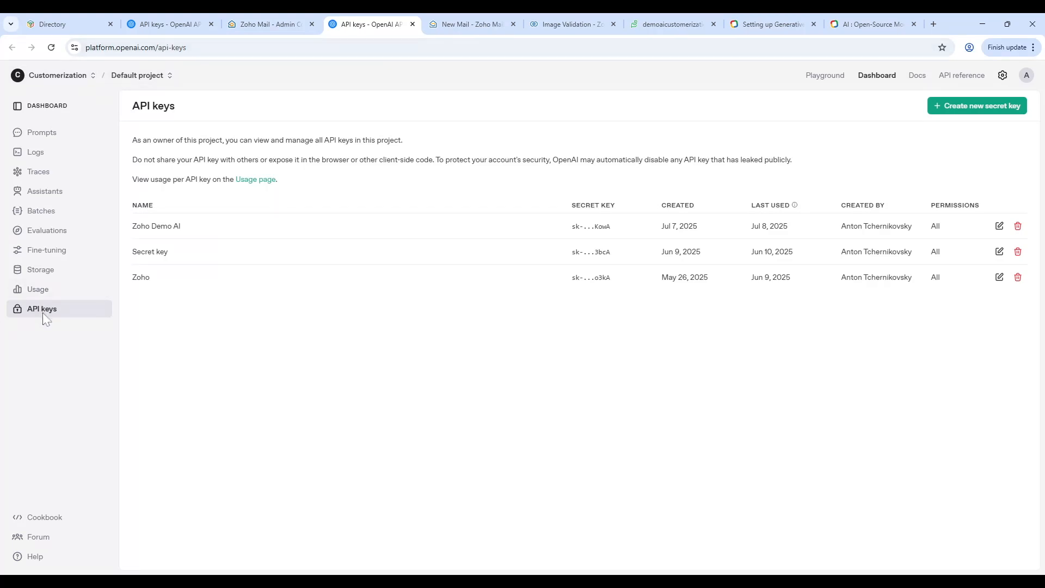
pyautogui.click(980, 110)
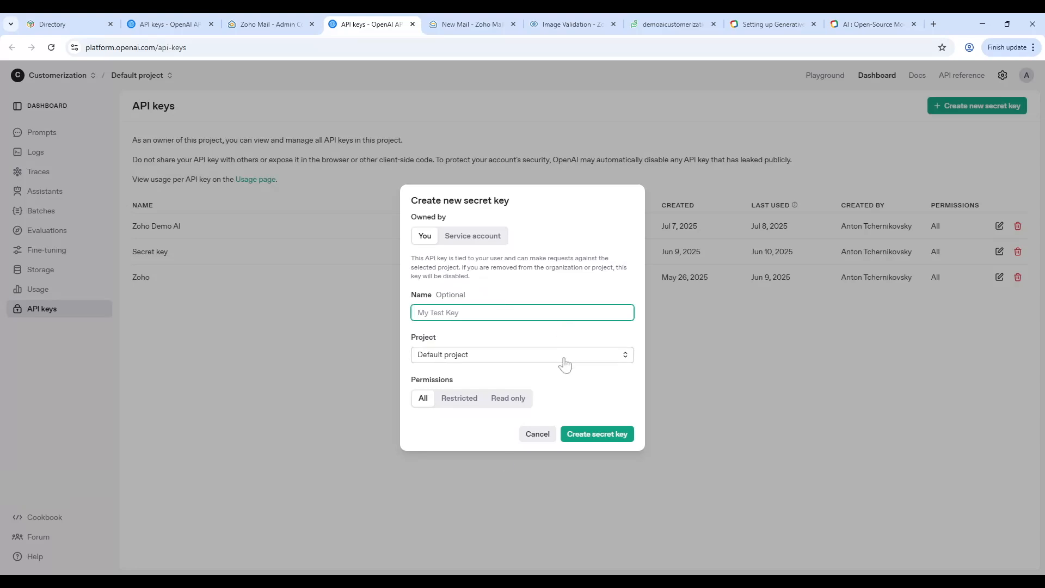
pyautogui.click(537, 434)
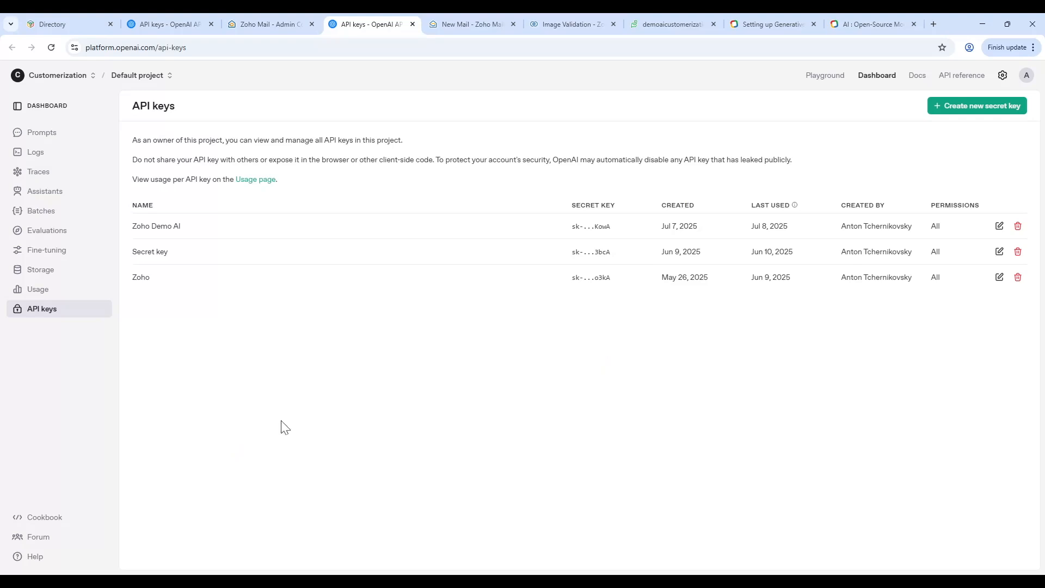
# - Return to the Zia configuration in the Zoho Mail Admin Console and read the explanations of the email generation and email summary preferences
pyautogui.click(264, 16)
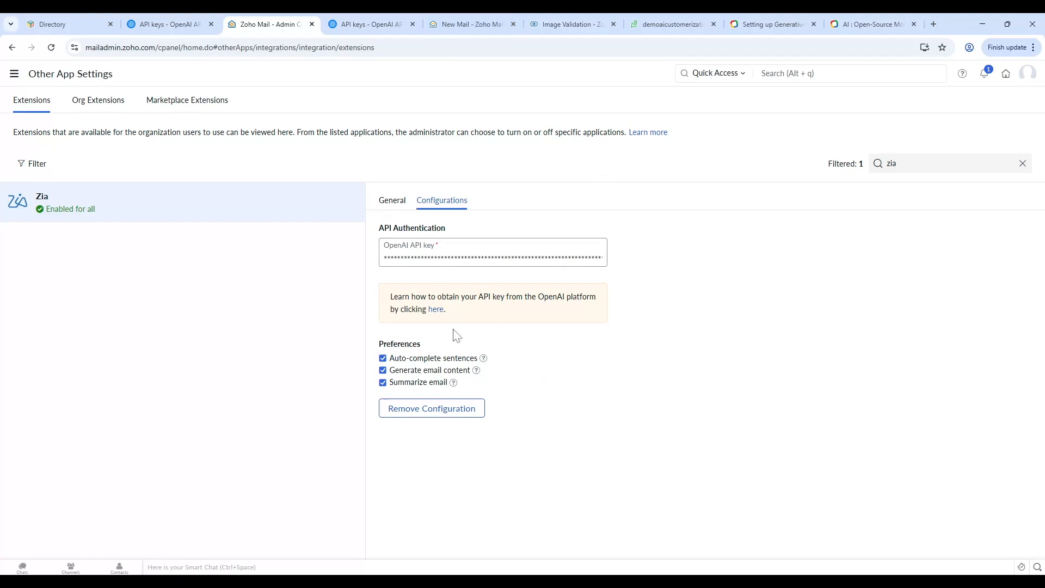
pyautogui.moveTo(487, 362)
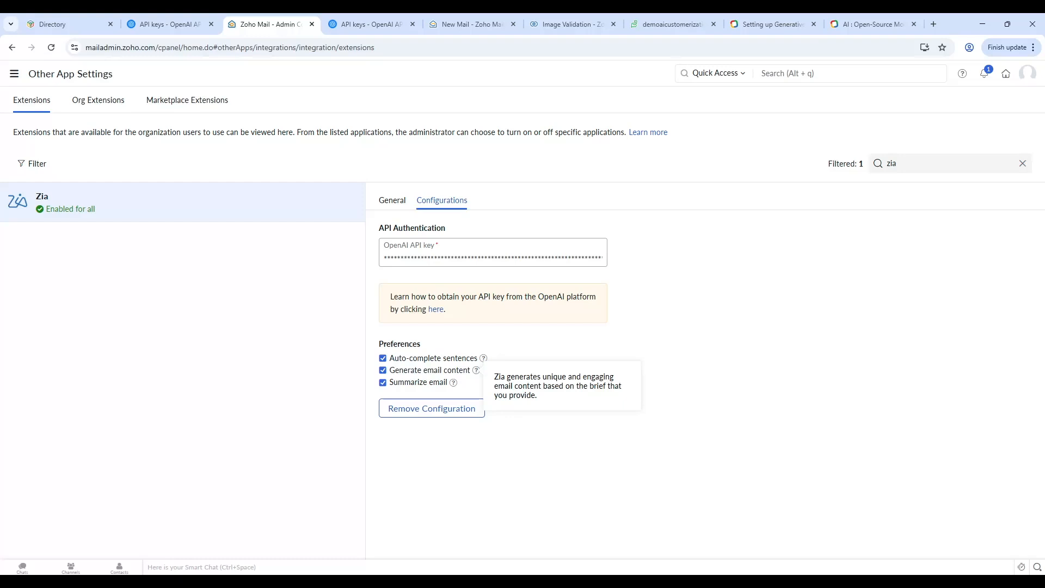
pyautogui.moveTo(454, 386)
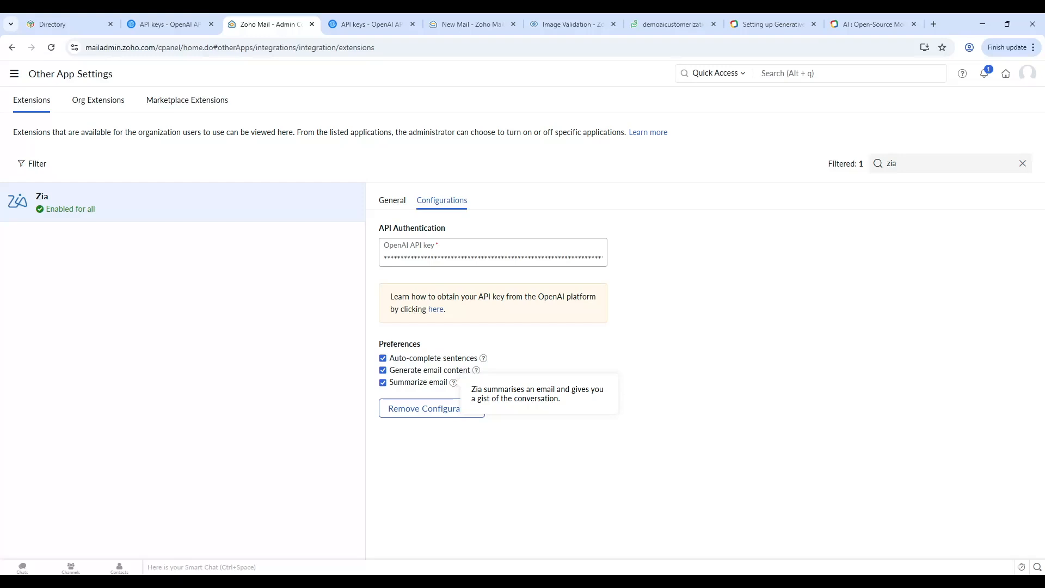
# - Switch to the Zoho Mail inbox, open the "Welcome to Zoho Mail" message, summarize it with Zia and dismiss the summary
pyautogui.click(452, 25)
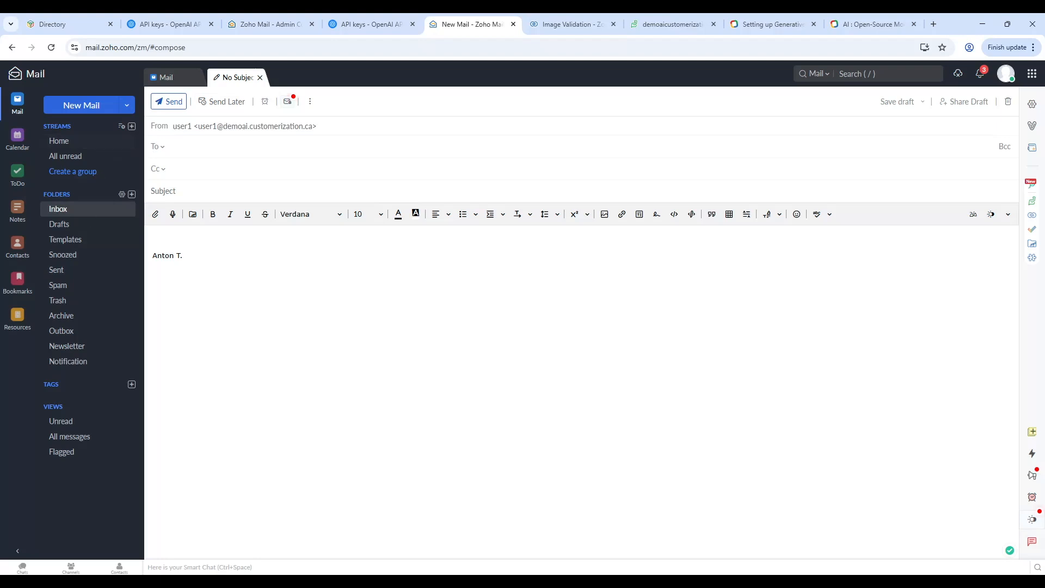
pyautogui.click(56, 209)
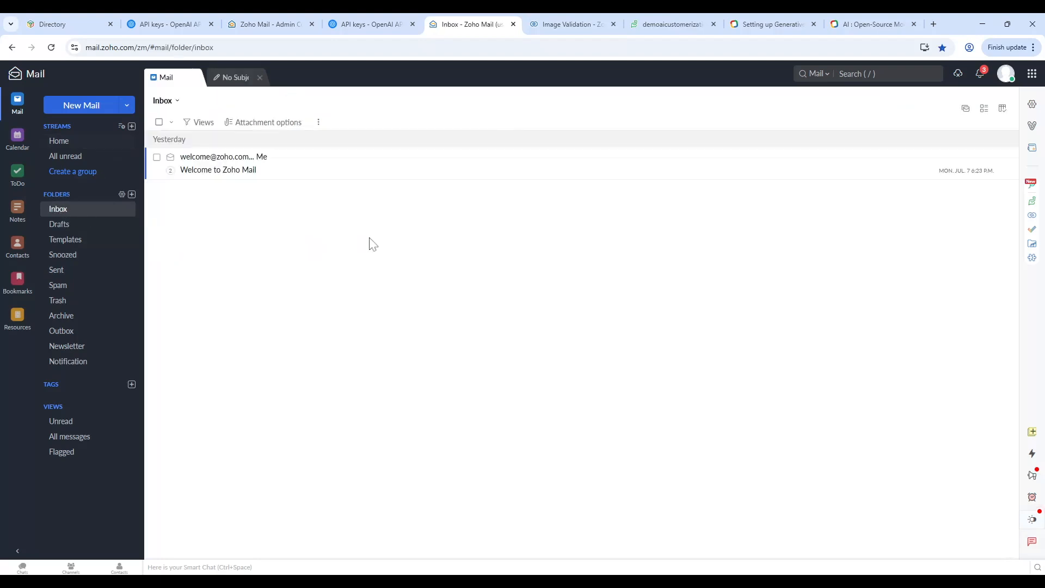
pyautogui.click(327, 167)
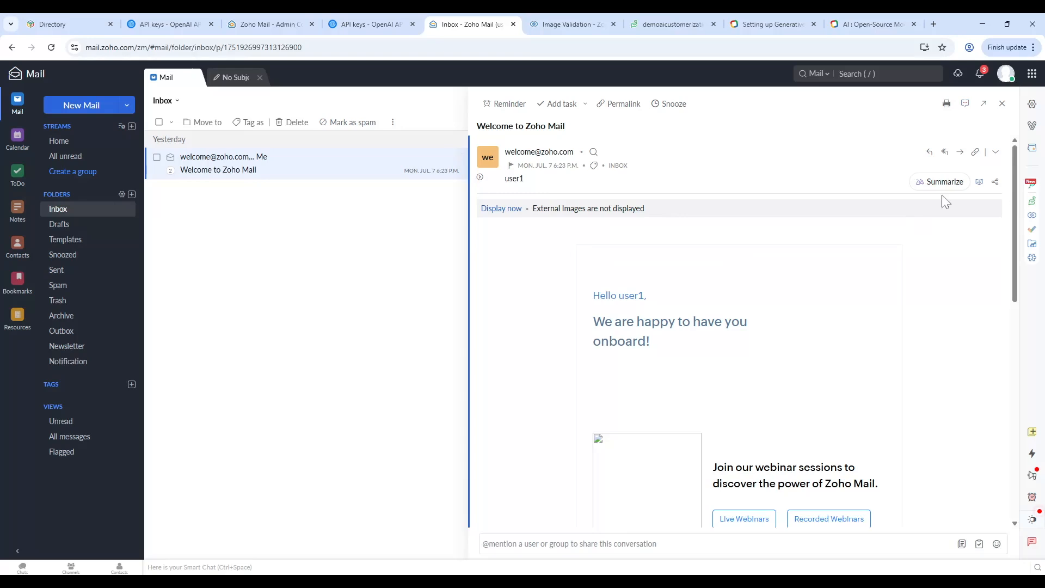
pyautogui.scroll(-1, 905, 301)
pyautogui.scroll(-5, 871, 338)
pyautogui.scroll(8, 871, 327)
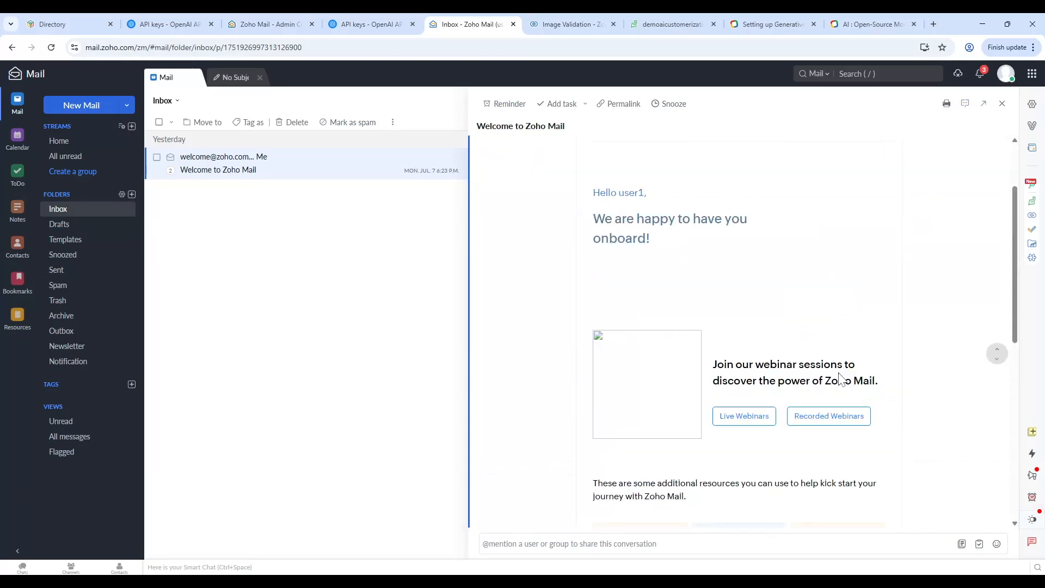
pyautogui.click(947, 188)
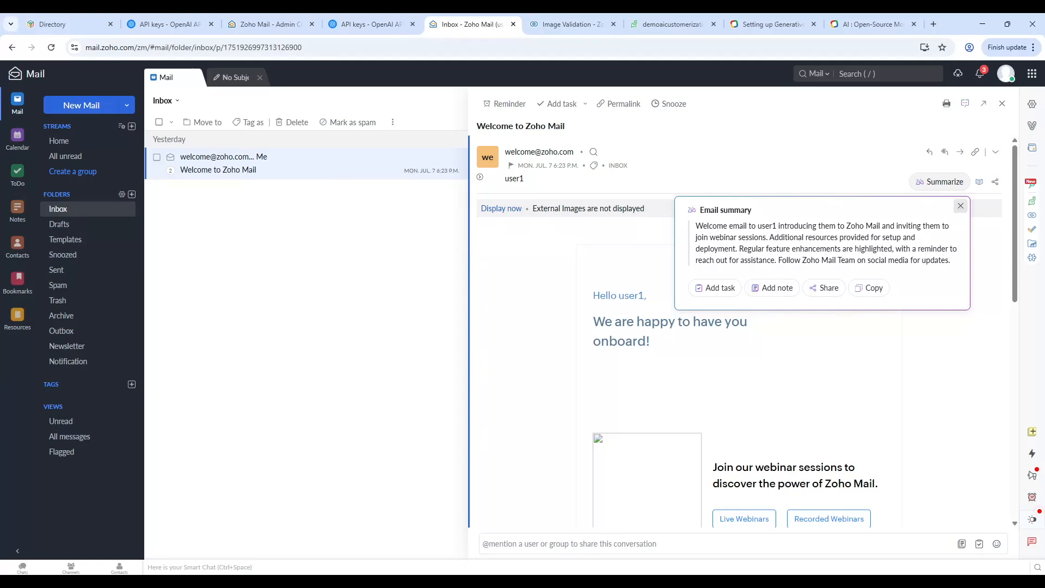
pyautogui.click(960, 206)
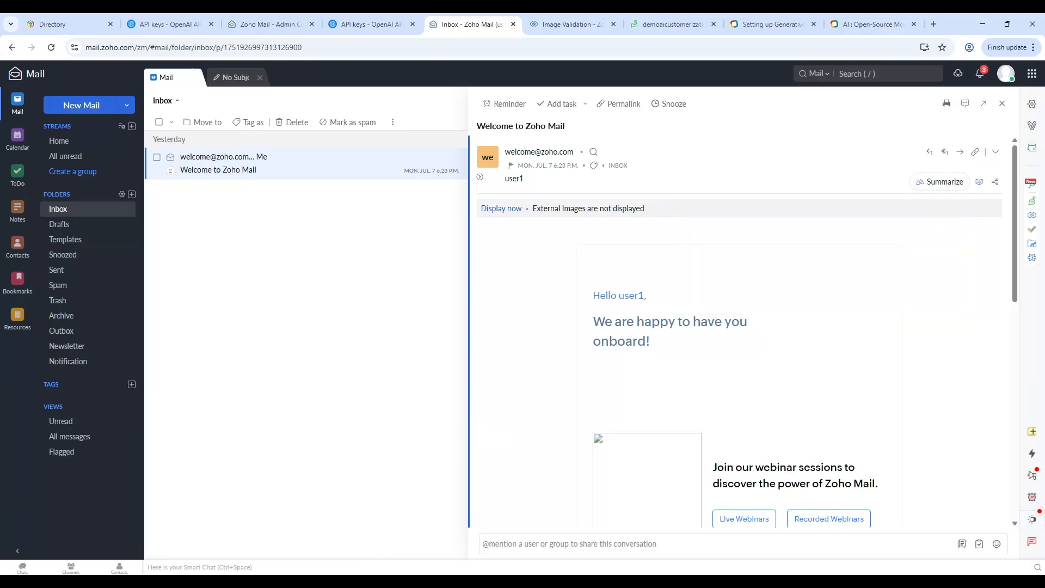
# - Start a new email and generate its content with Zia from the phrase "I'd like to schedule an intro meeting"
pyautogui.click(76, 106)
pyautogui.click(153, 238)
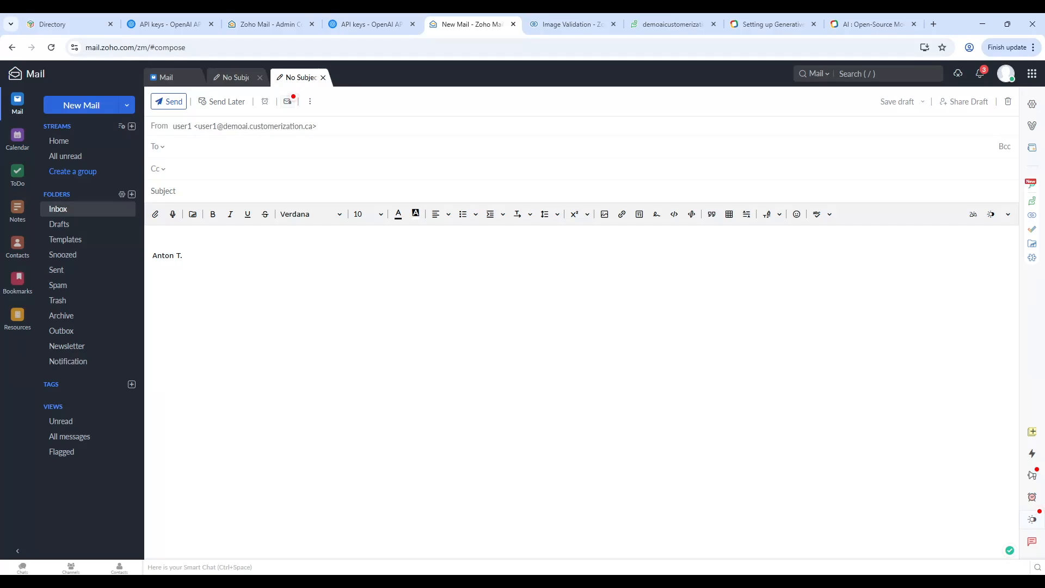
pyautogui.click(973, 215)
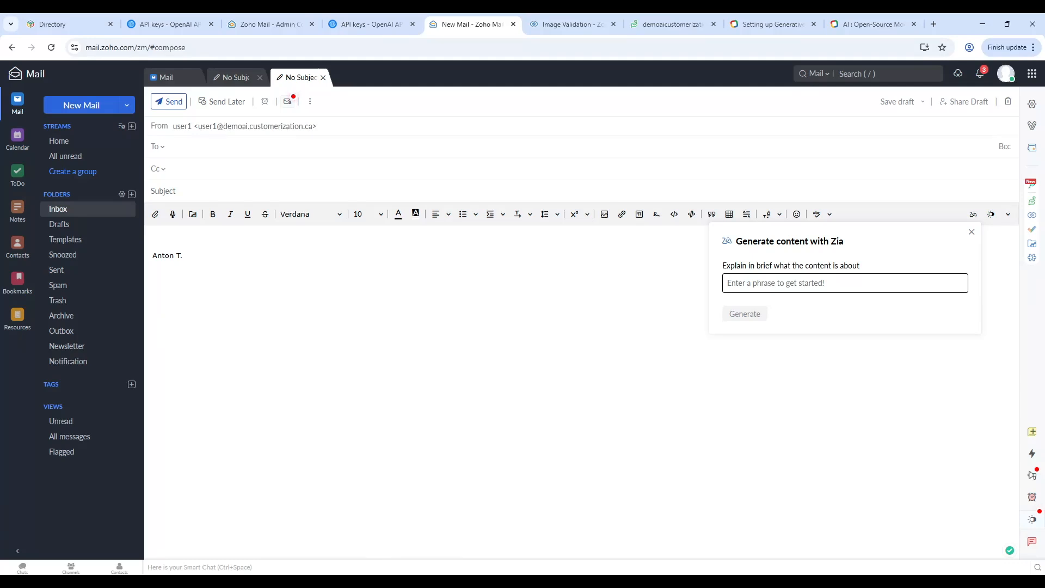
pyautogui.write("I'd liek")
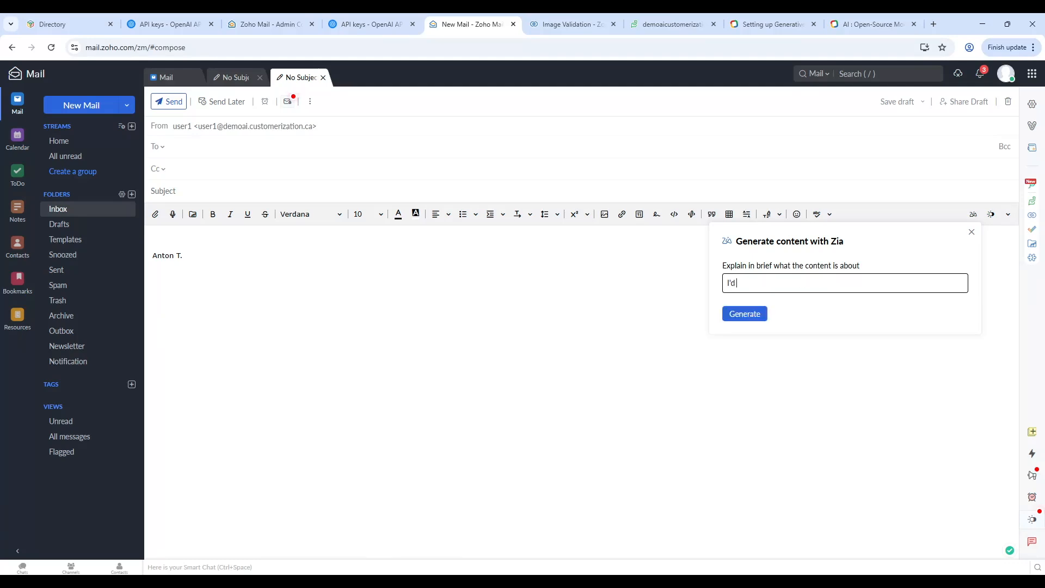
pyautogui.press('BackSpace')
pyautogui.press('BackSpace')
pyautogui.press('BackSpace')
pyautogui.write('ke to schedule an intro meeting')
pyautogui.click(750, 317)
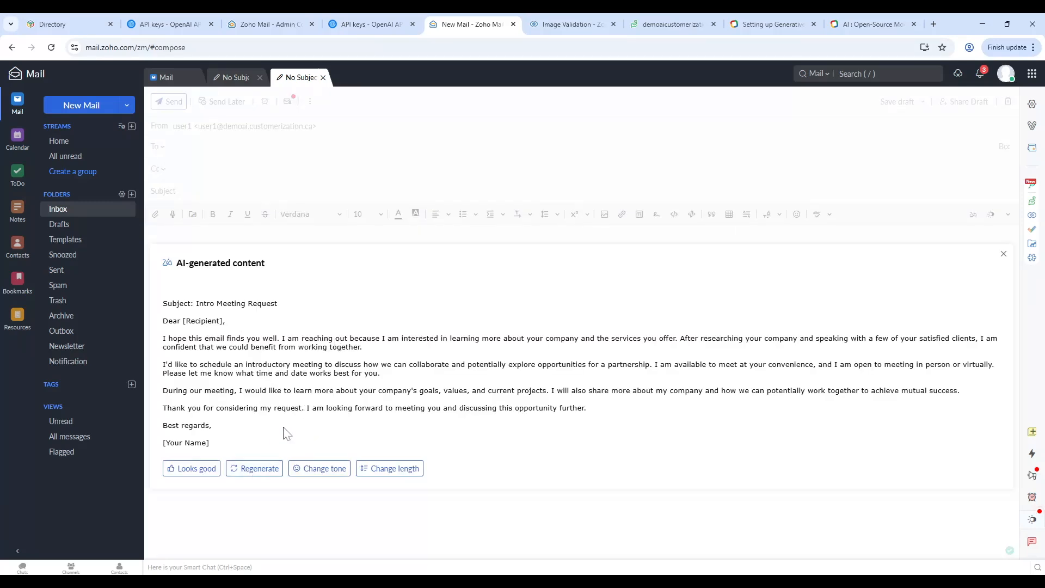
# - Regenerate the AI-written email with a Friendly tone and a changed length, and insert the result into the message body
pyautogui.click(323, 471)
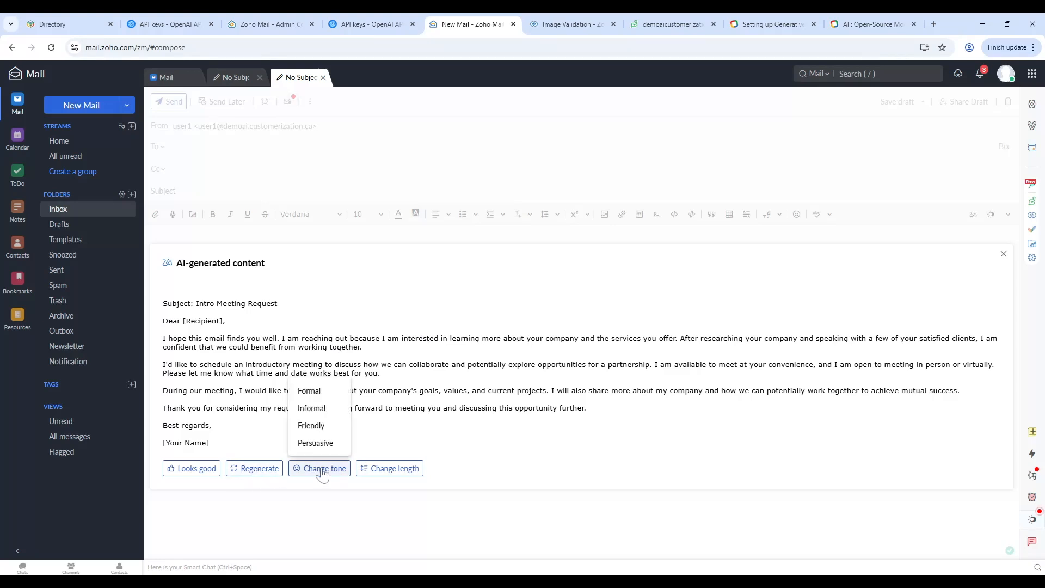
pyautogui.click(321, 425)
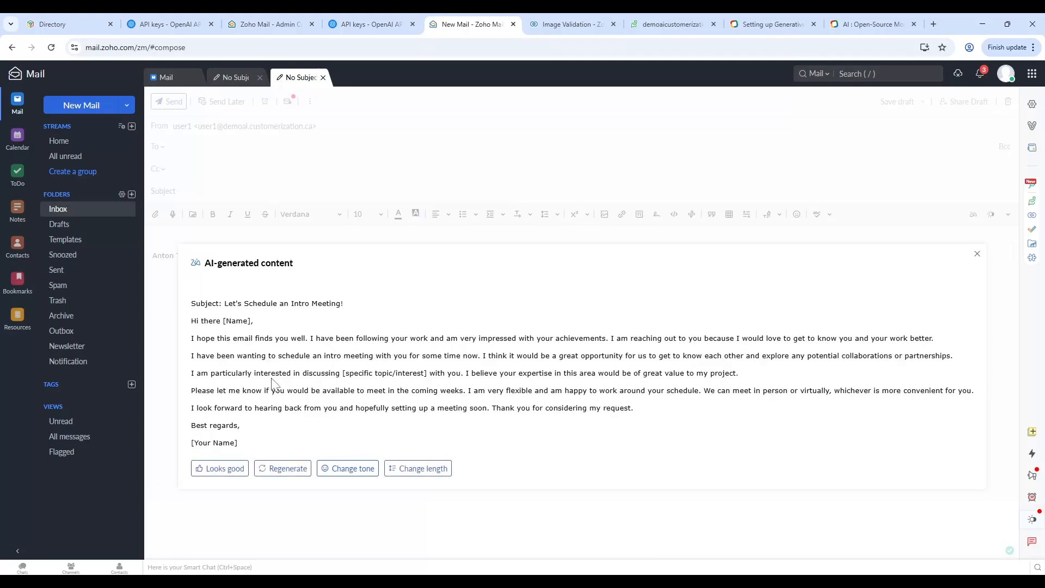
pyautogui.click(416, 469)
pyautogui.click(417, 495)
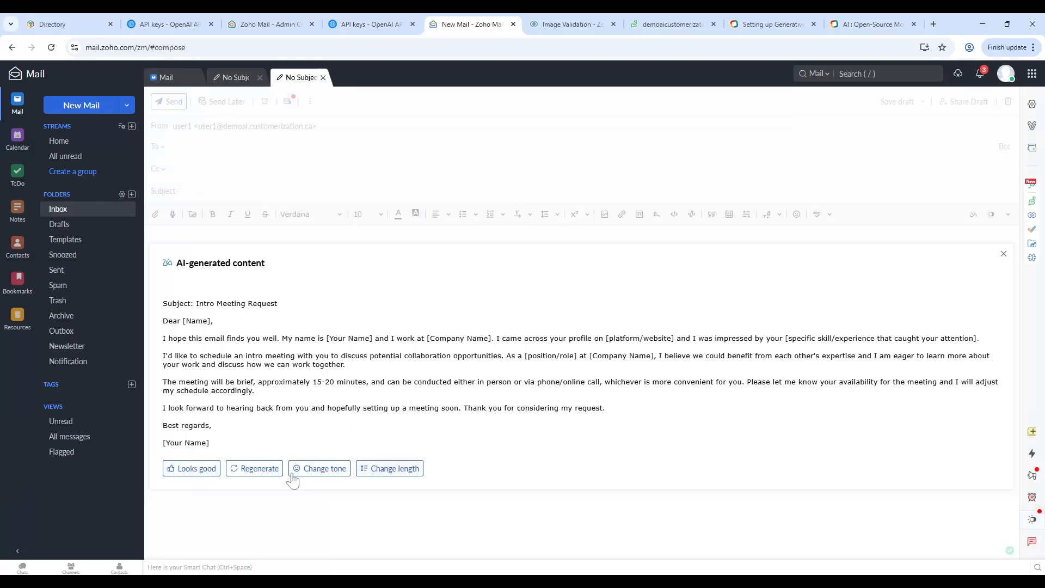
pyautogui.click(188, 477)
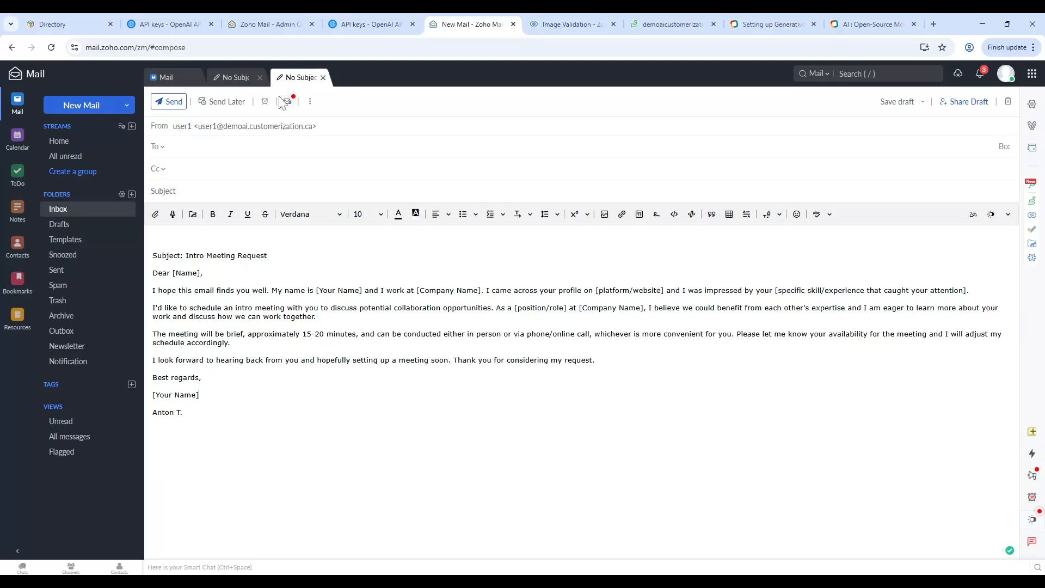
# - Discard the AI-written draft and write a new email reading "Hi team, It was great to see you all this morning", accepting the predicted ending
pyautogui.click(324, 78)
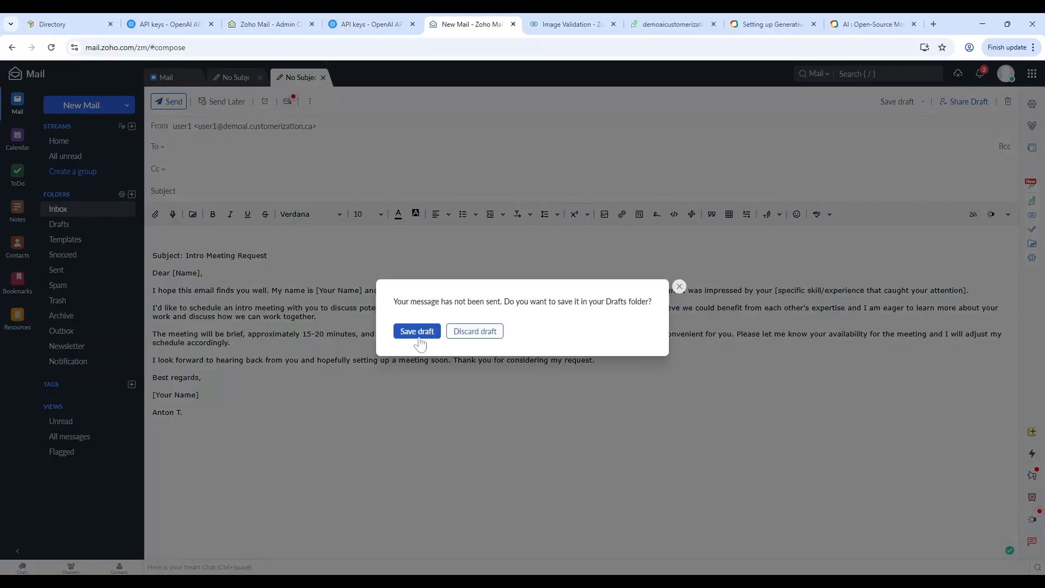
pyautogui.click(472, 333)
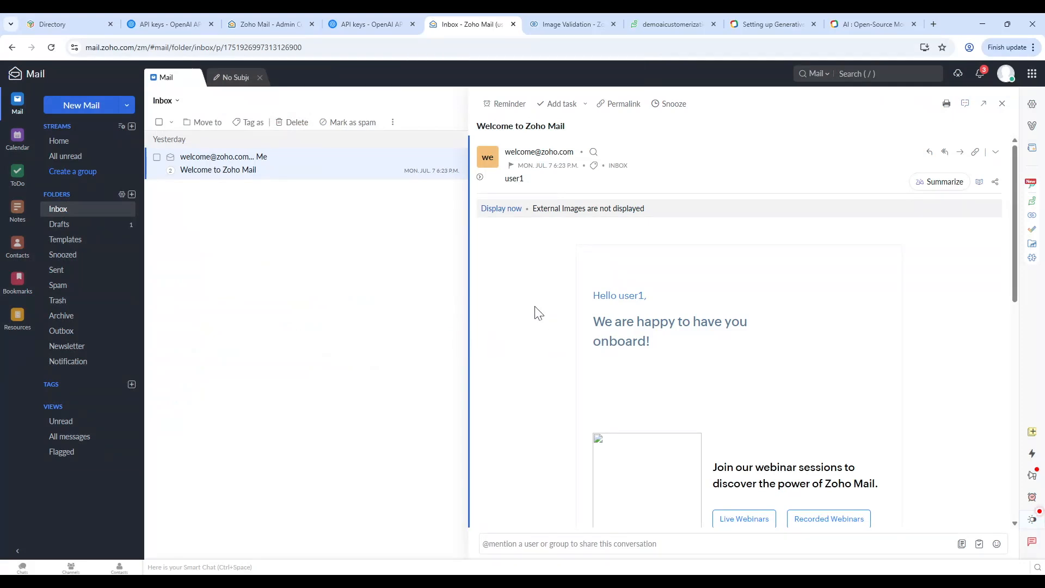
pyautogui.click(88, 106)
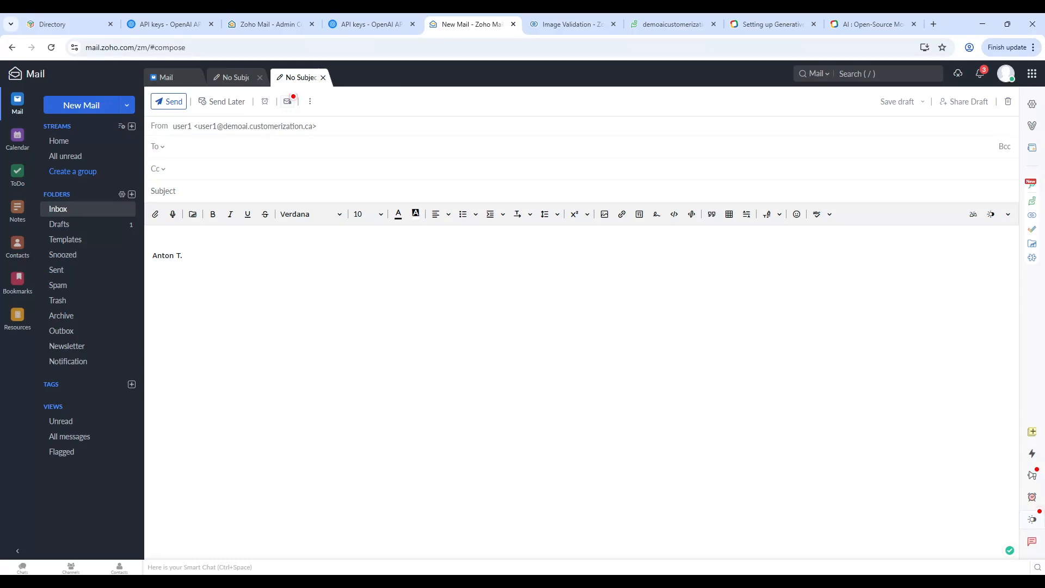
pyautogui.write('i team,')
pyautogui.press('Return')
pyautogui.write('It was great to')
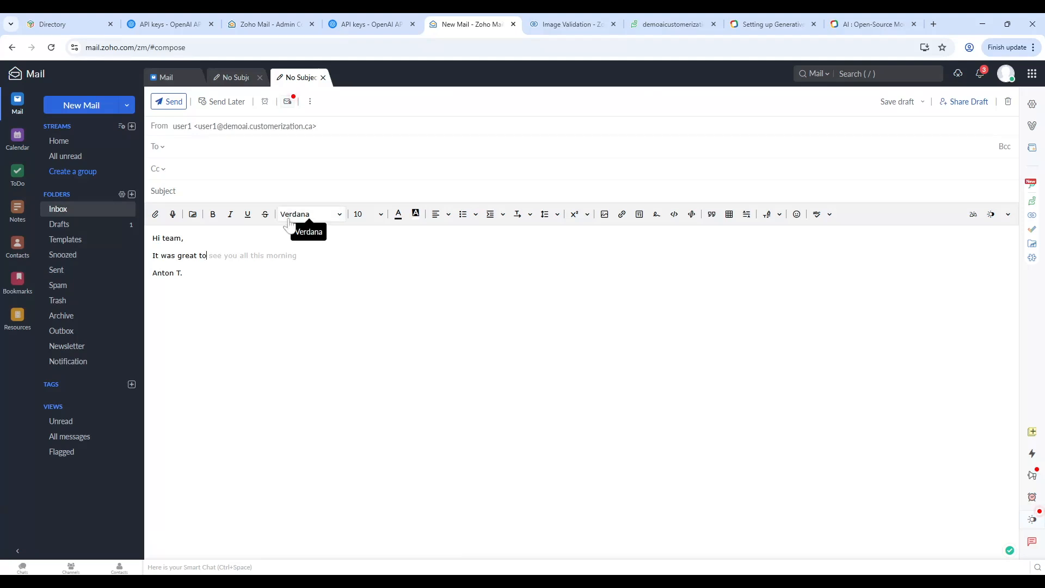
pyautogui.press('Tab')
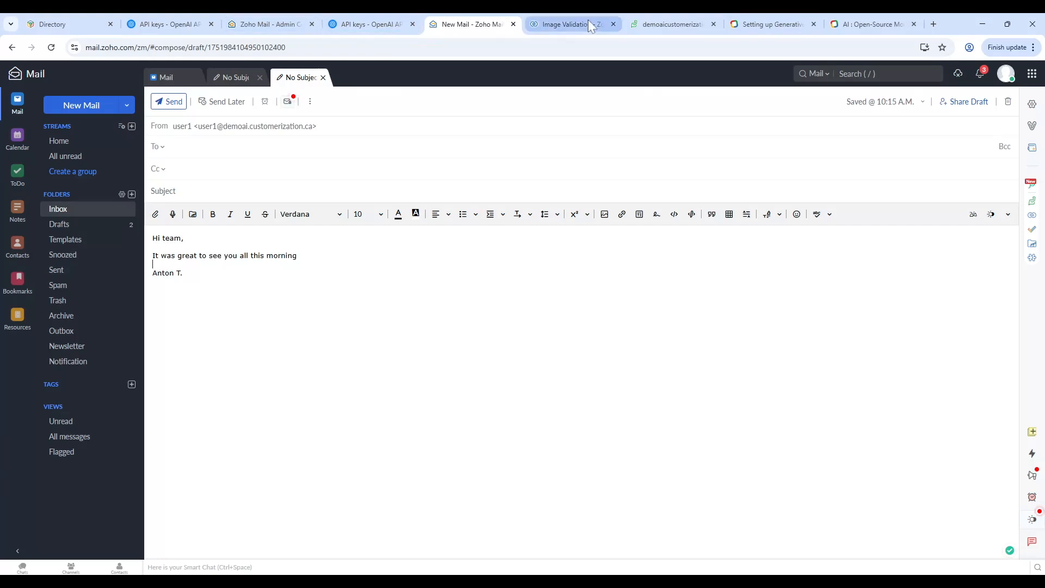
# - Switch to Zoho Desk, search the setup for "zia", open Generative AI and review its services and feature preferences
pyautogui.click(672, 24)
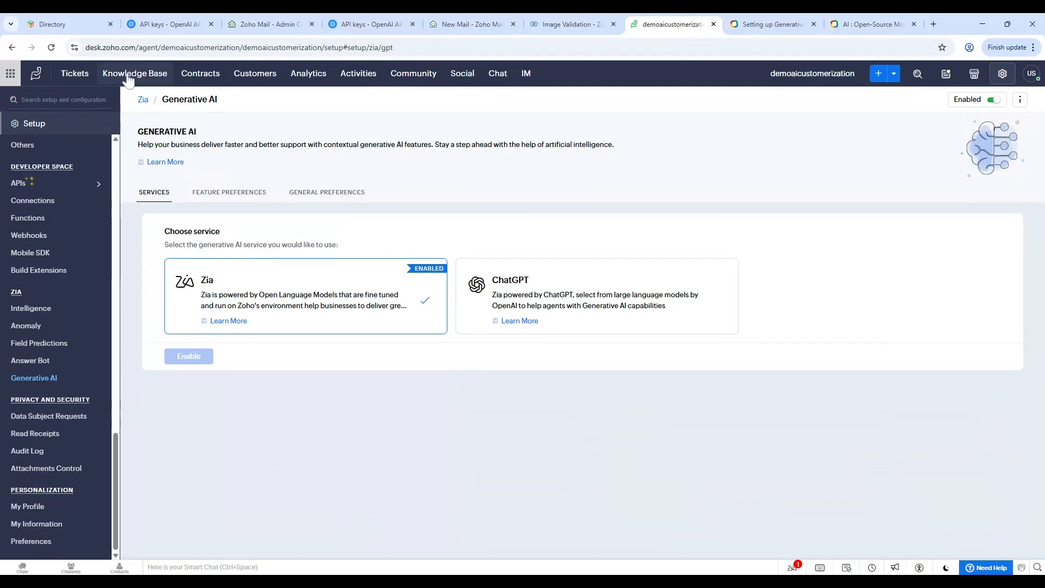
pyautogui.click(74, 75)
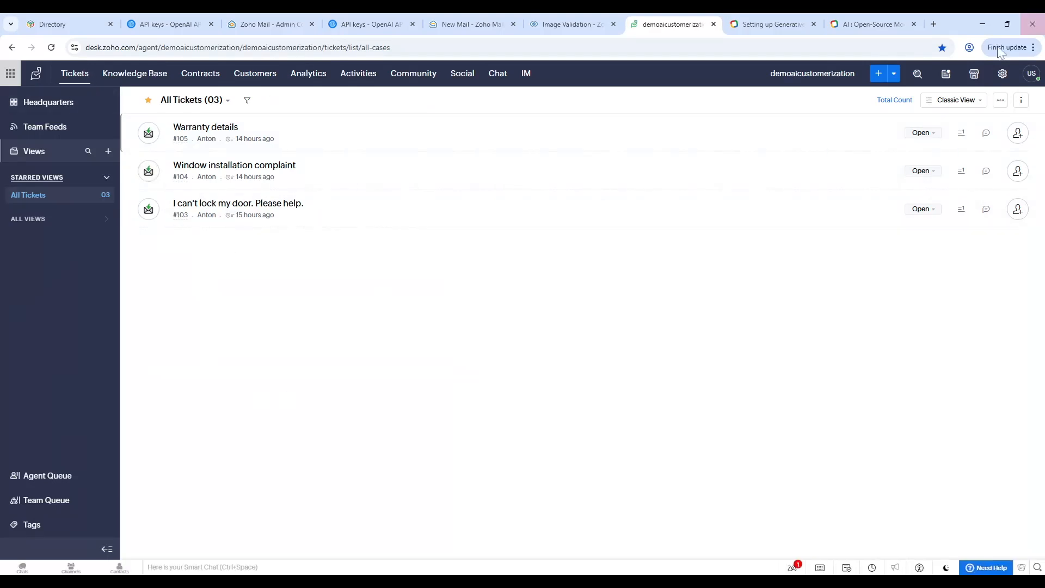
pyautogui.click(1003, 75)
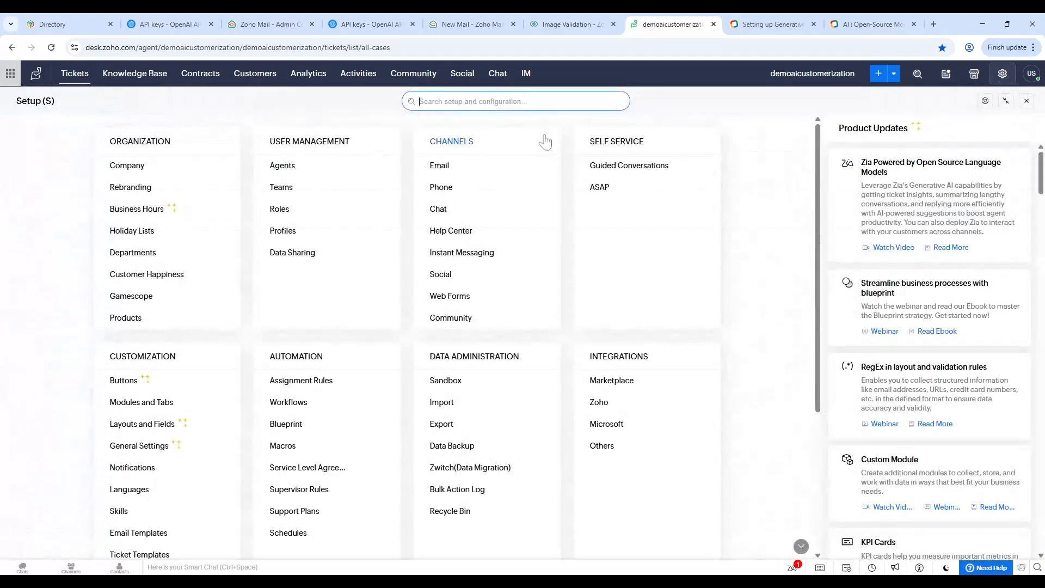
pyautogui.write('zia')
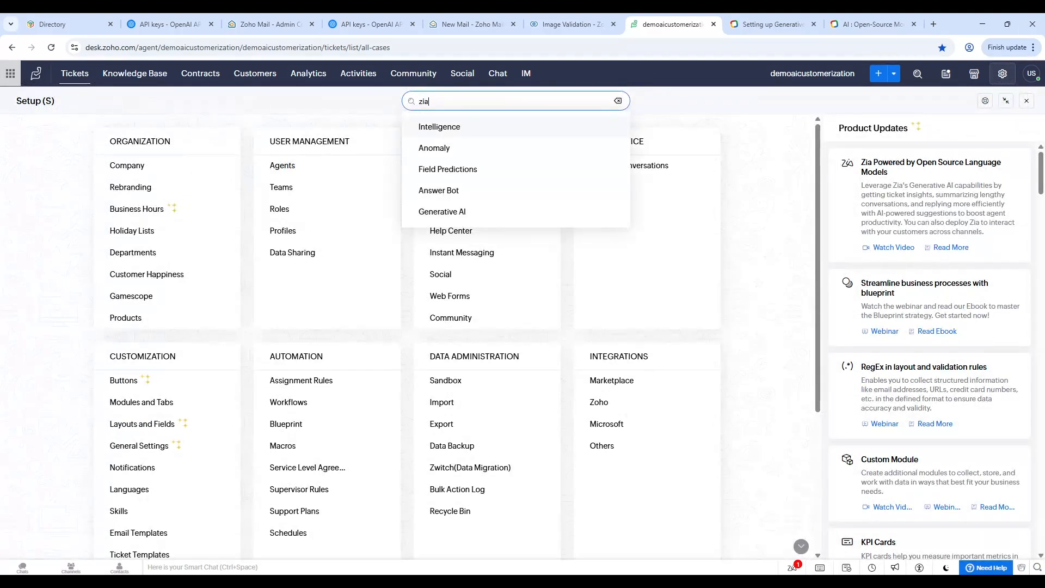
pyautogui.click(445, 212)
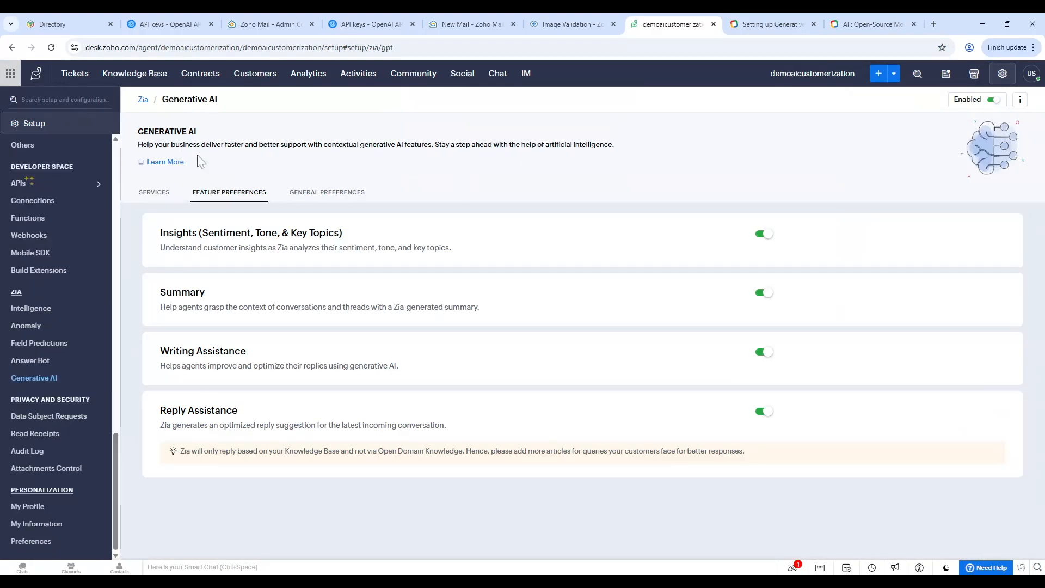
pyautogui.click(154, 193)
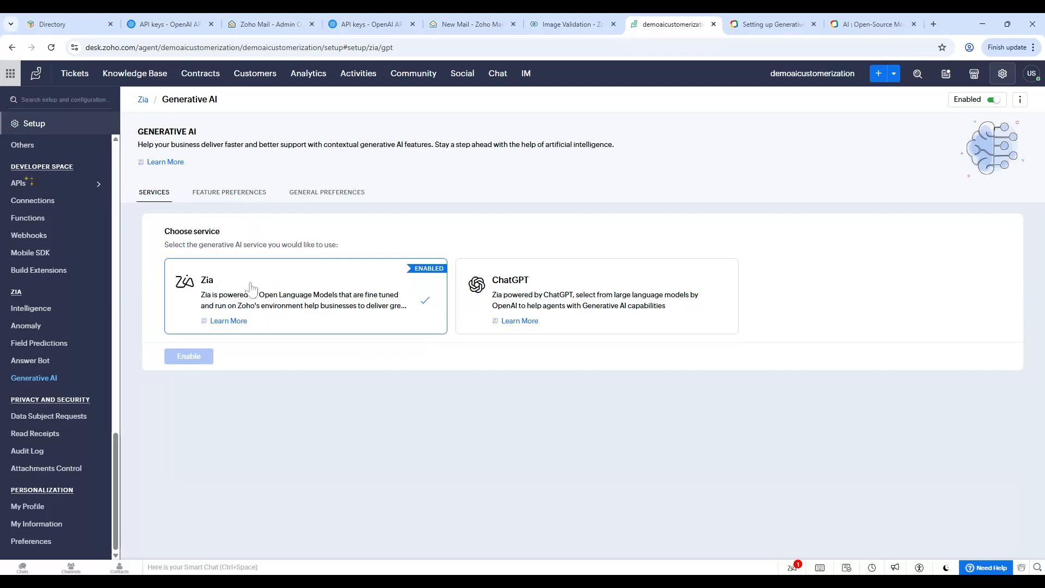
pyautogui.click(230, 199)
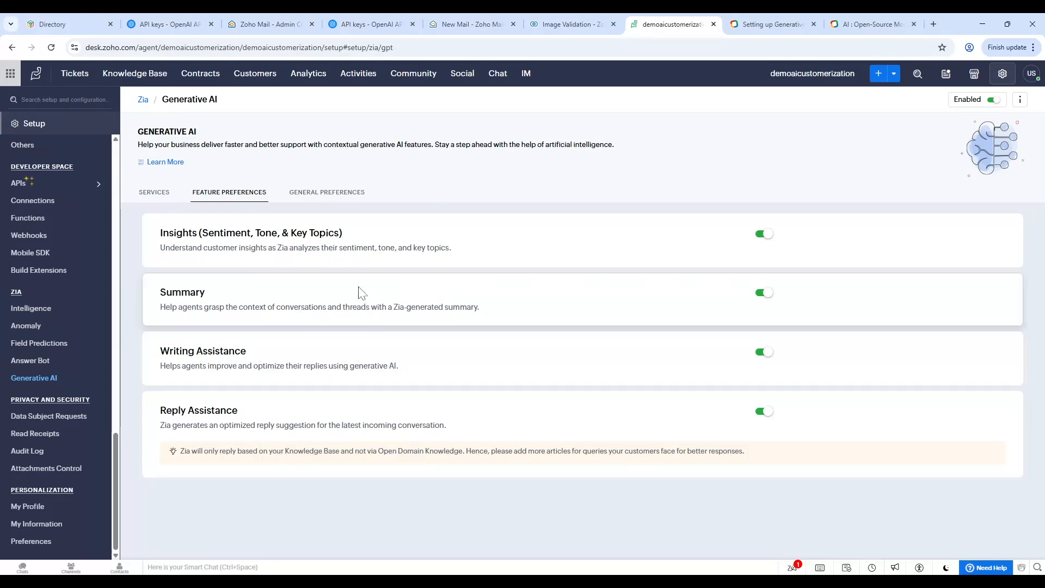
# - Open the "Window installation complaint" ticket, read through the customer's message and check its sentiment indicator
pyautogui.click(59, 75)
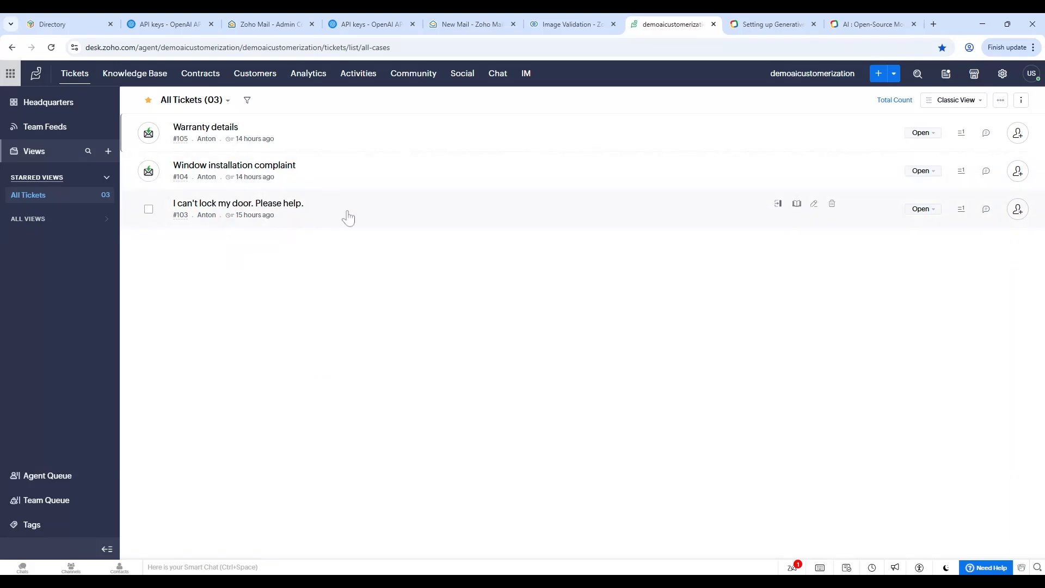
pyautogui.click(342, 178)
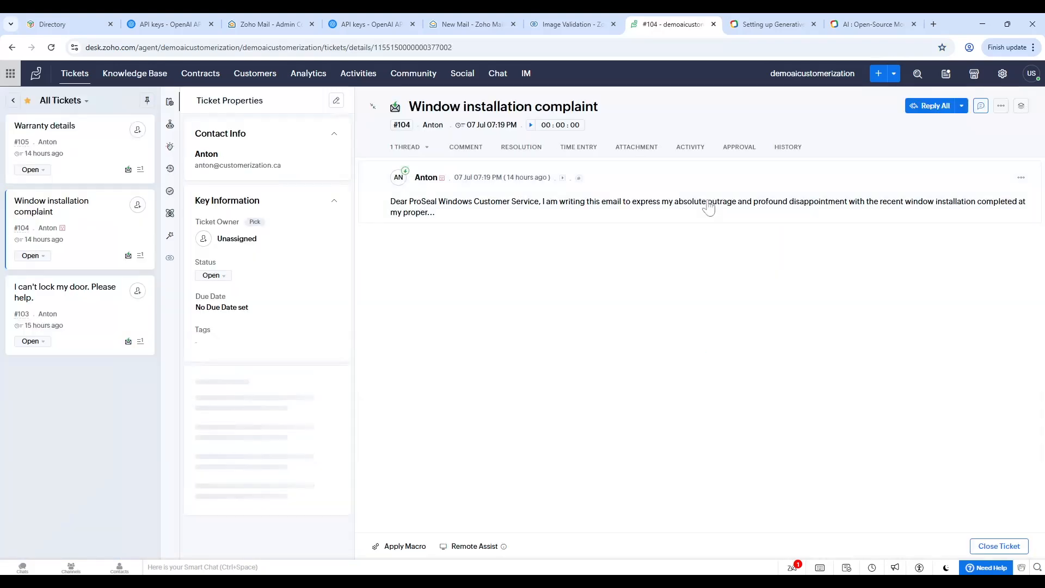
pyautogui.scroll(-6, 661, 312)
pyautogui.scroll(4, 627, 321)
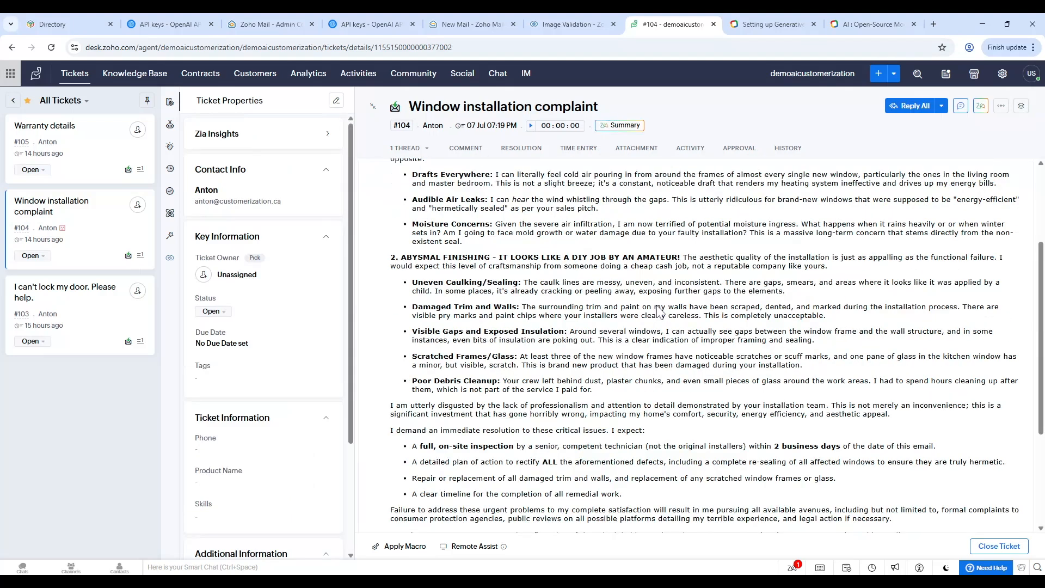
pyautogui.scroll(2, 594, 343)
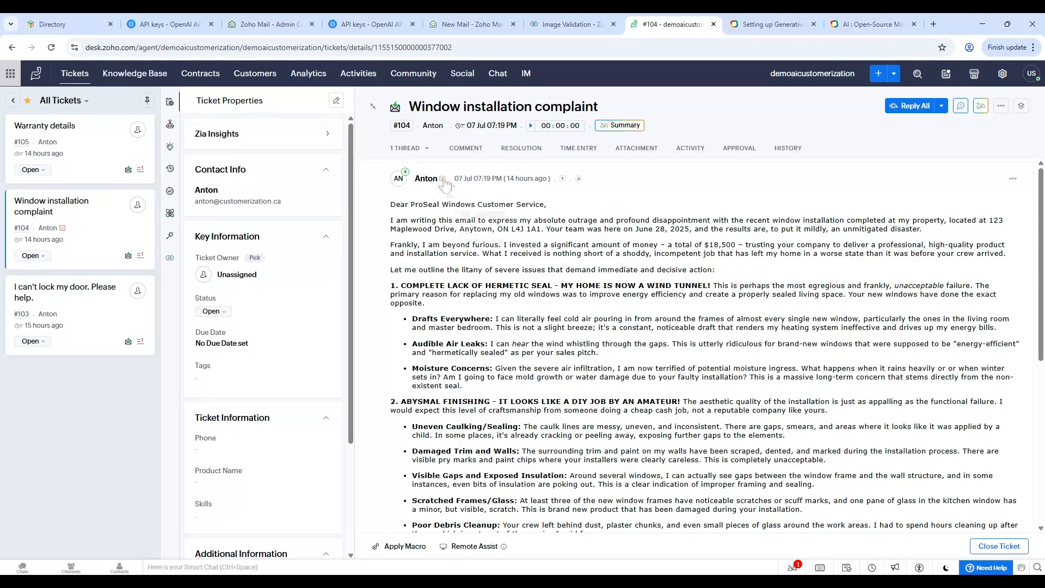
pyautogui.moveTo(445, 185)
# - Generate a Zia summary of the window complaint ticket, translate it into French and dismiss it
pyautogui.click(619, 125)
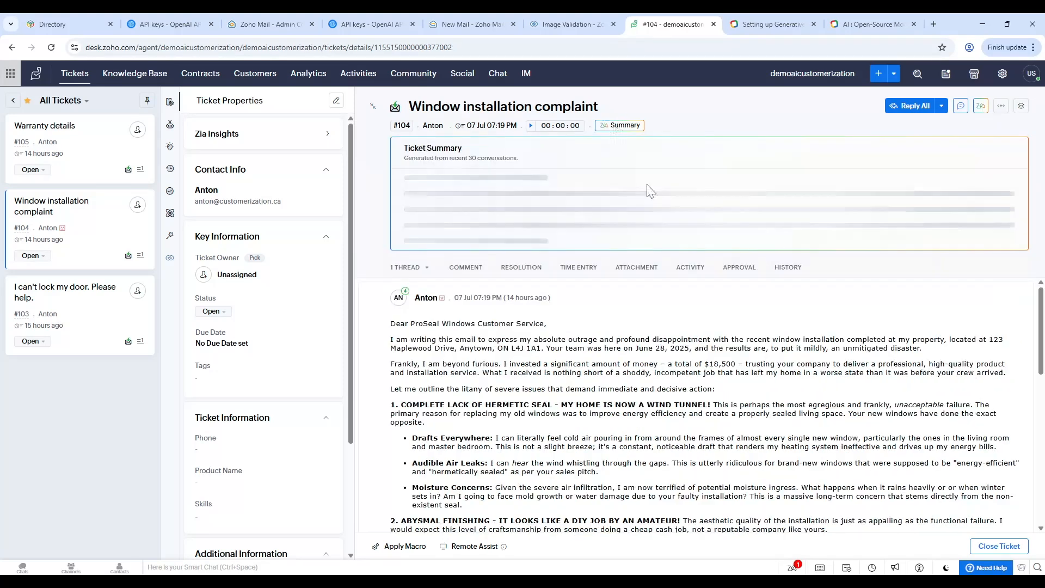
pyautogui.scroll(-5, 615, 343)
pyautogui.scroll(5, 614, 343)
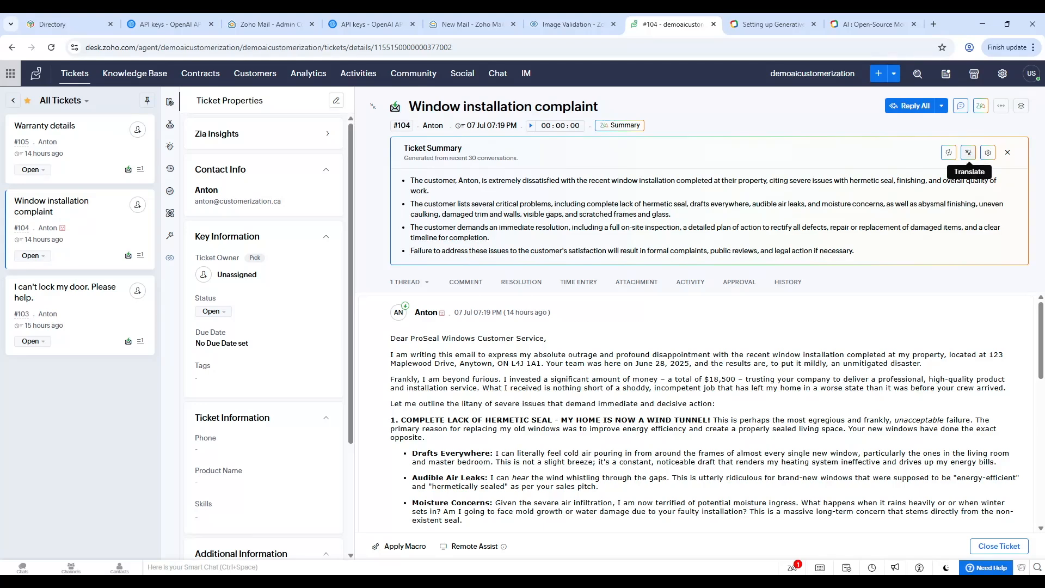
pyautogui.click(969, 152)
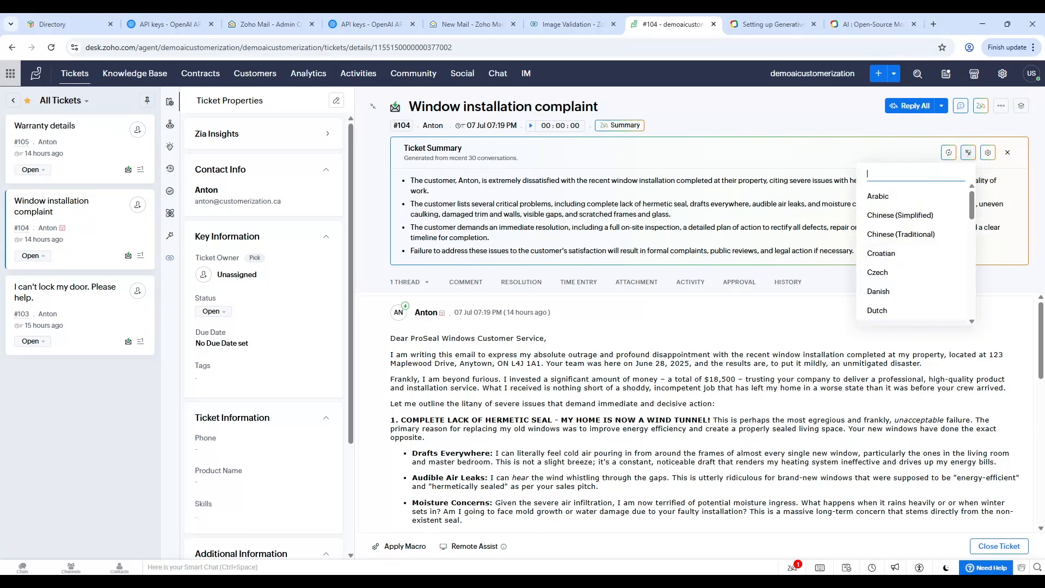
pyautogui.write('fre')
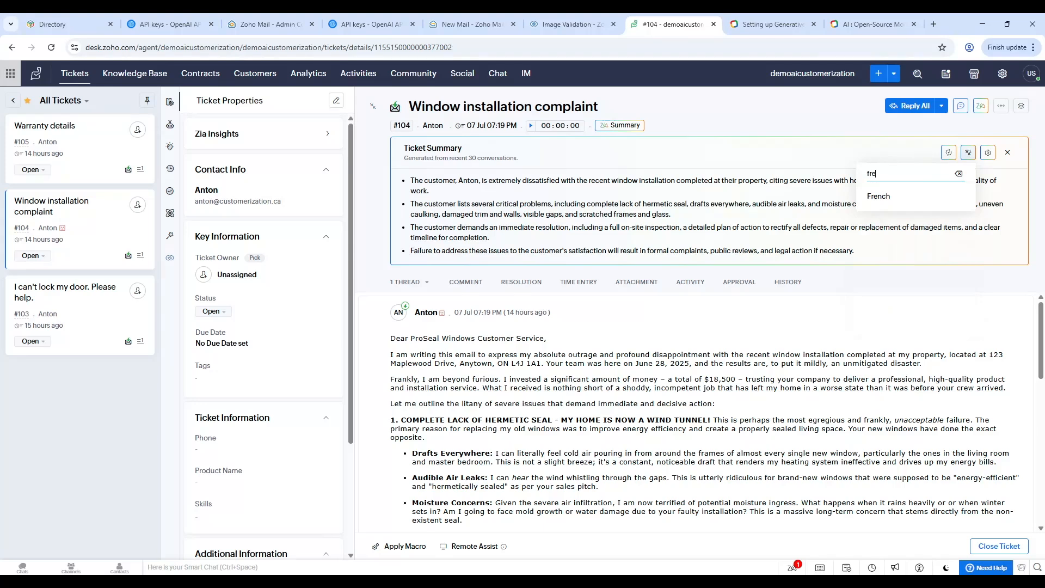
pyautogui.press('Return')
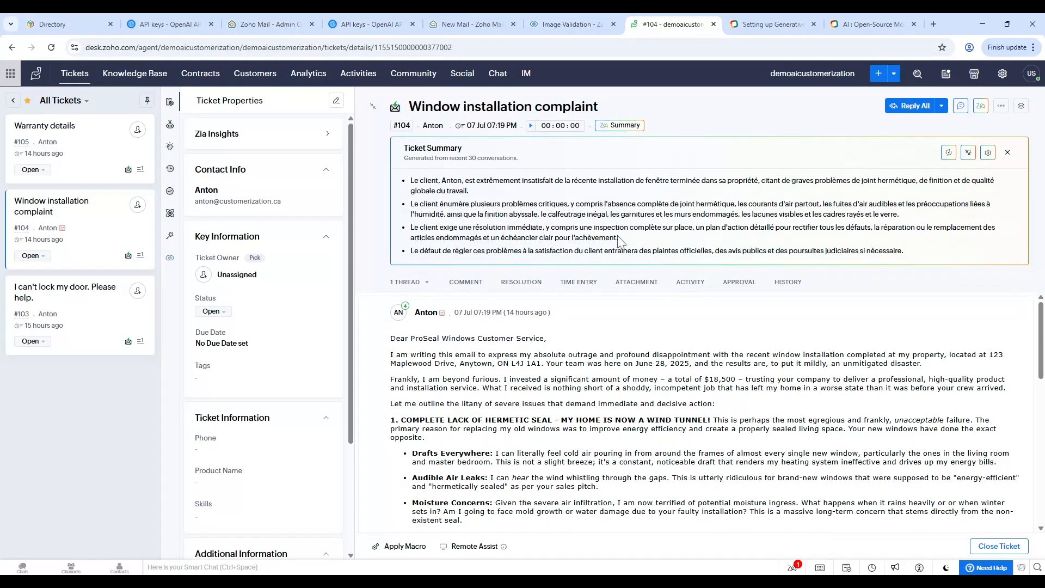
pyautogui.click(1008, 155)
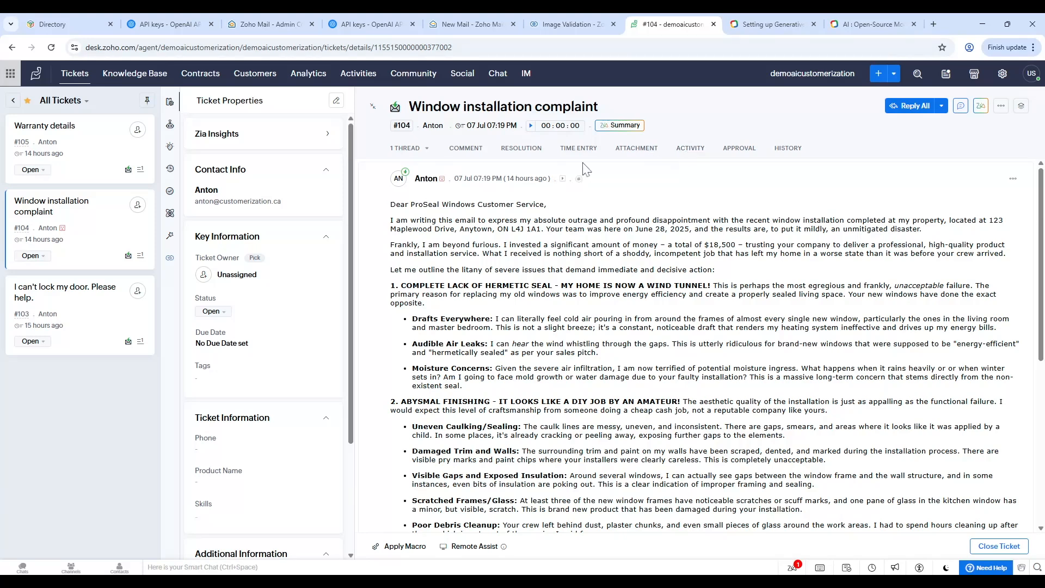
# - Read the "I can't lock my door. Please help." ticket and view the published knowledge base articles
pyautogui.moveTo(440, 185)
pyautogui.click(74, 73)
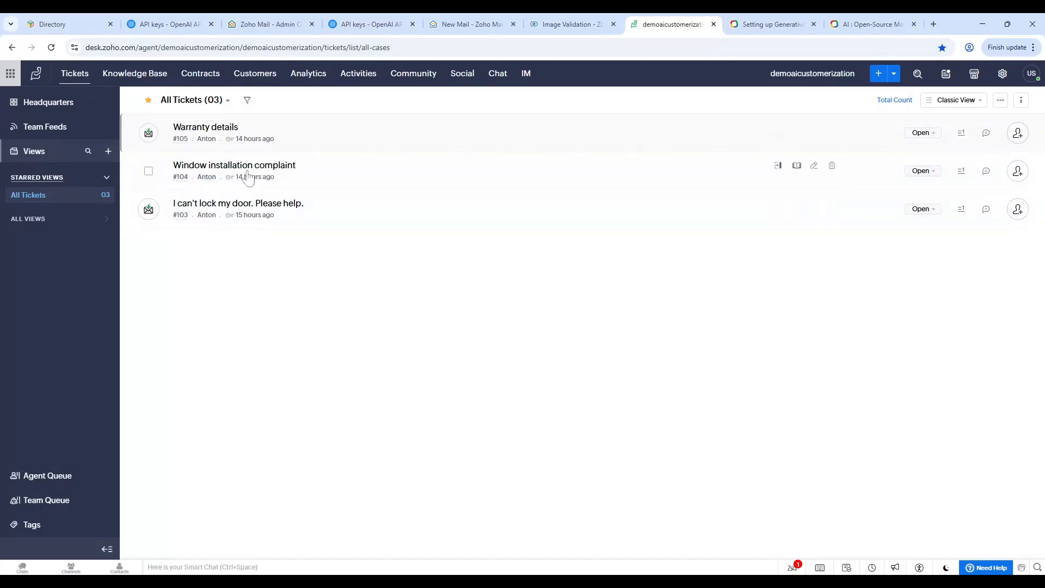
pyautogui.click(302, 212)
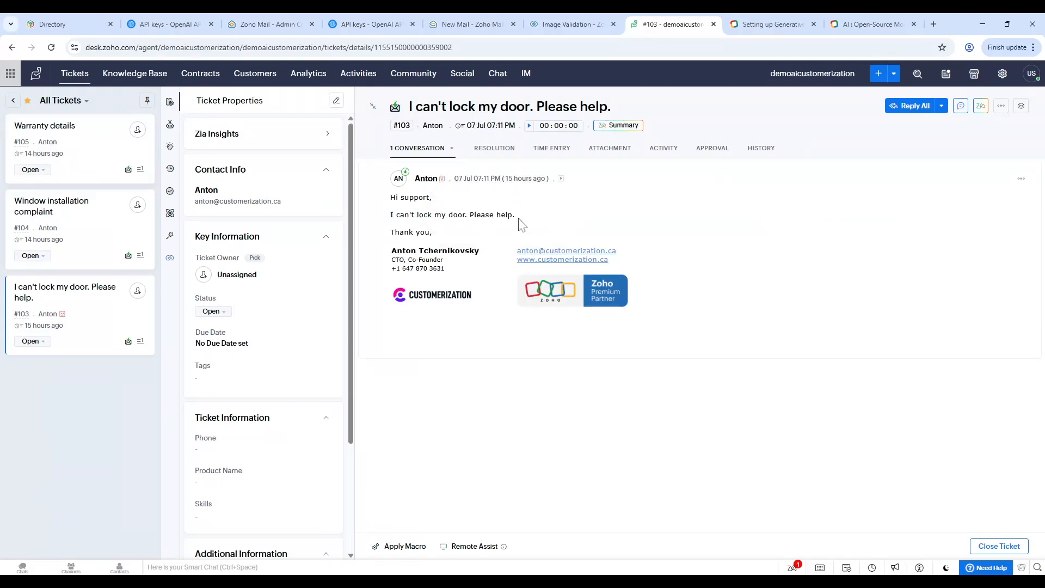
pyautogui.click(134, 73)
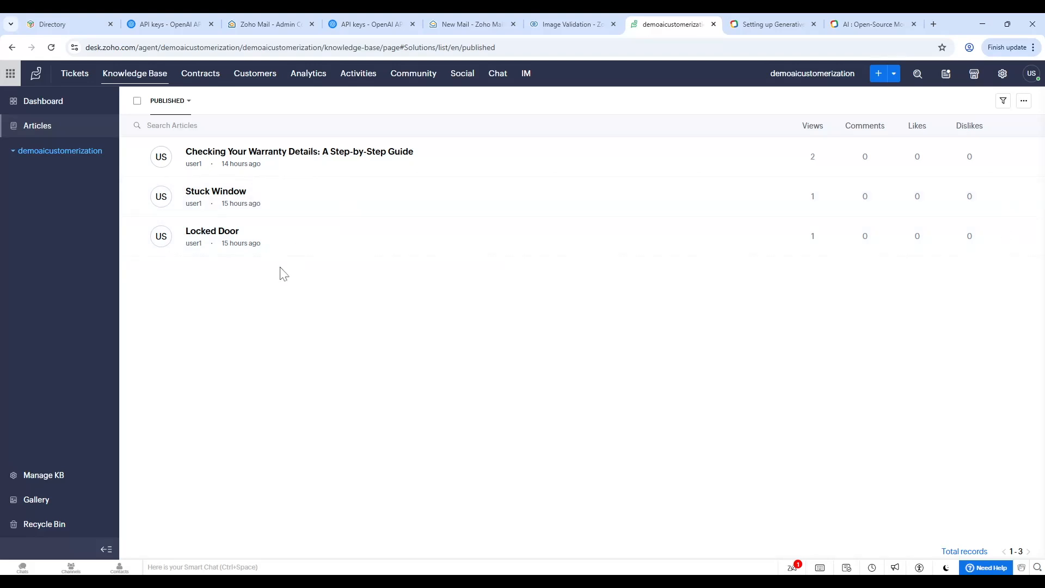
# - Open a blank knowledge base article, examine its category, permission and SEO settings, and return to the article list without saving
pyautogui.click(879, 74)
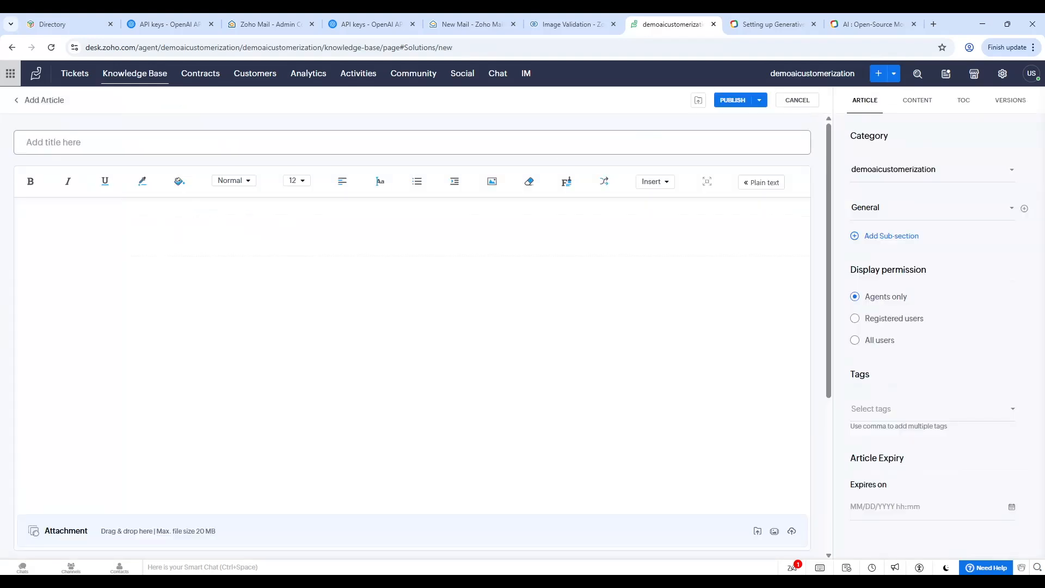
pyautogui.click(412, 143)
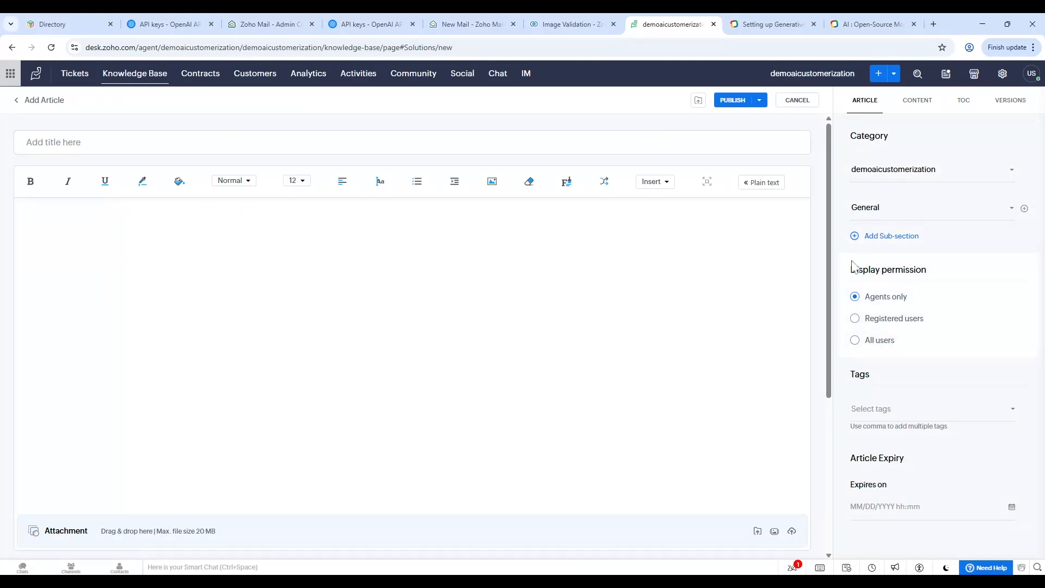
pyautogui.scroll(-2, 835, 361)
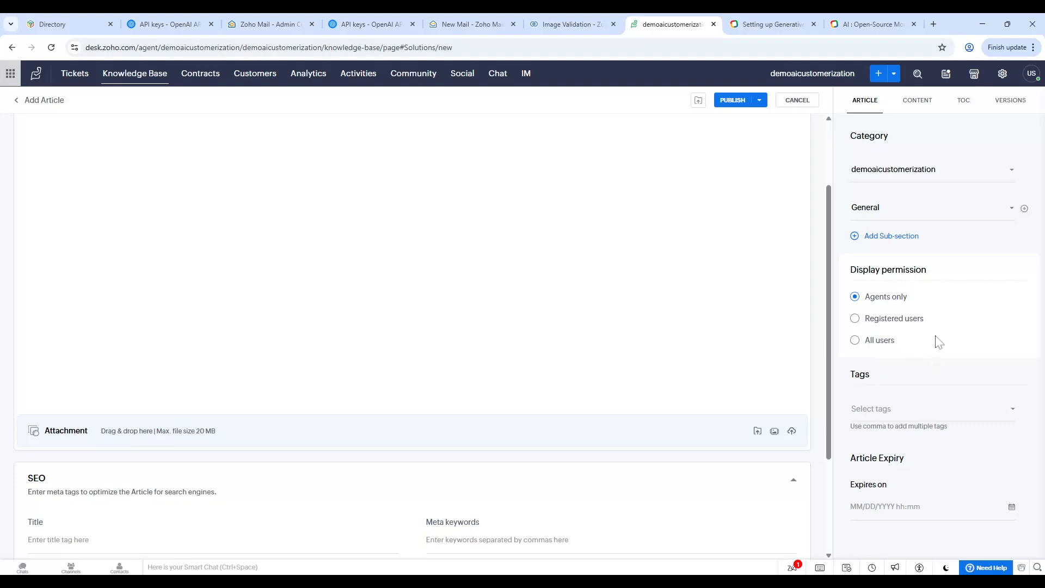
pyautogui.click(914, 217)
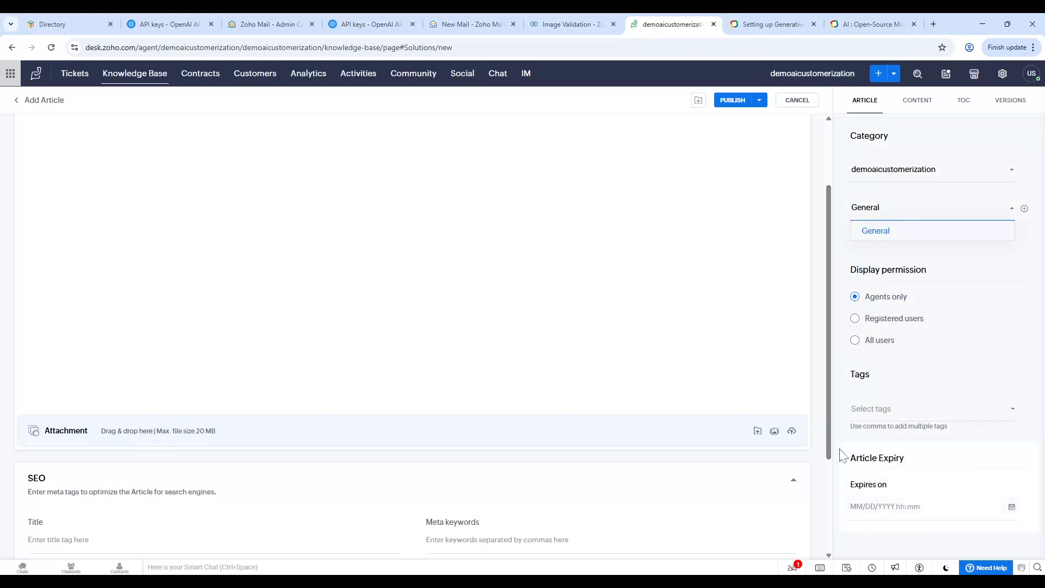
pyautogui.moveTo(839, 456); pyautogui.dragTo(838, 512)
pyautogui.scroll(-2, 836, 525)
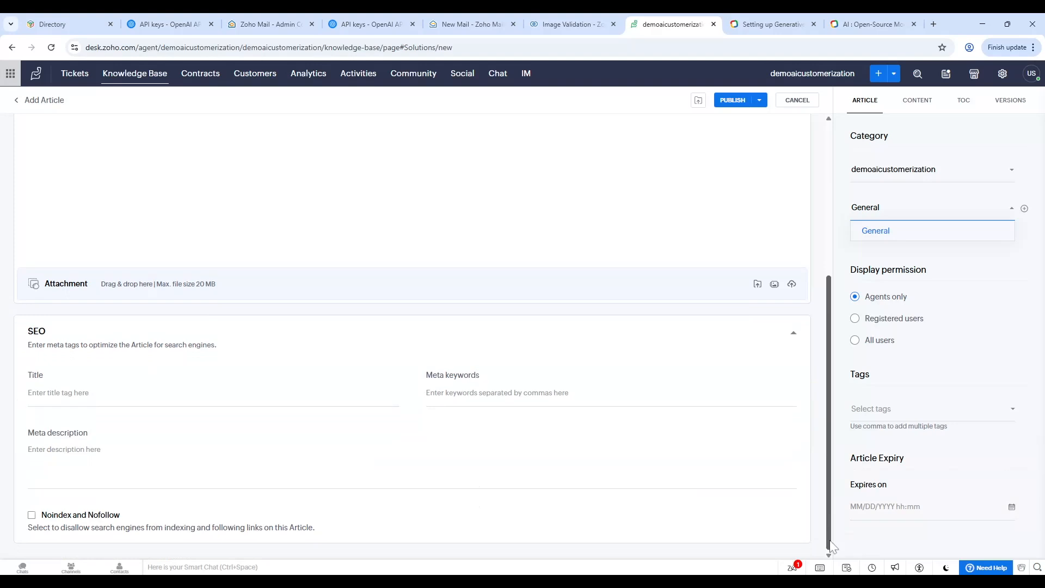
pyautogui.moveTo(832, 546); pyautogui.dragTo(938, 401)
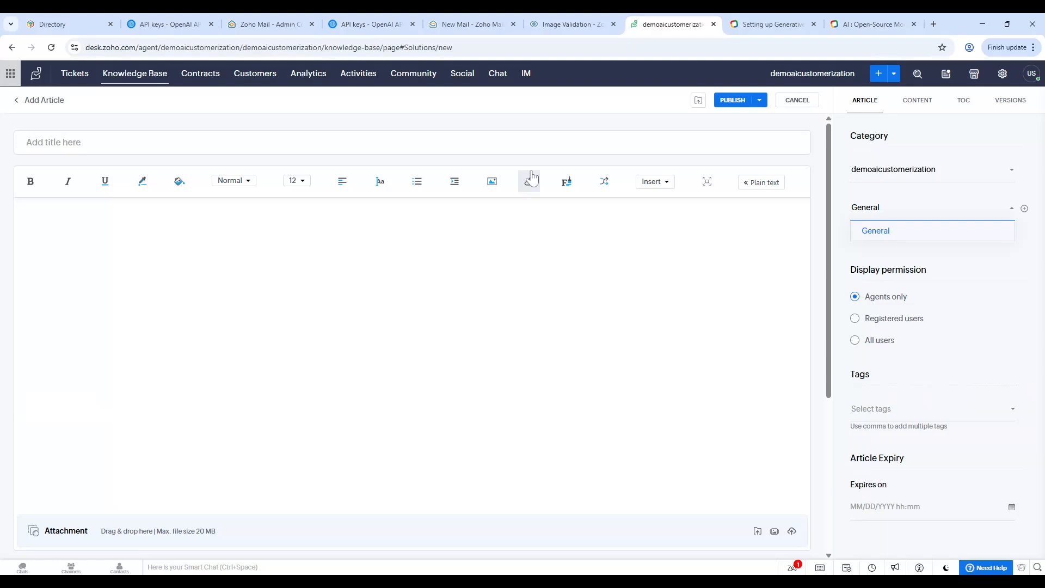
pyautogui.click(135, 73)
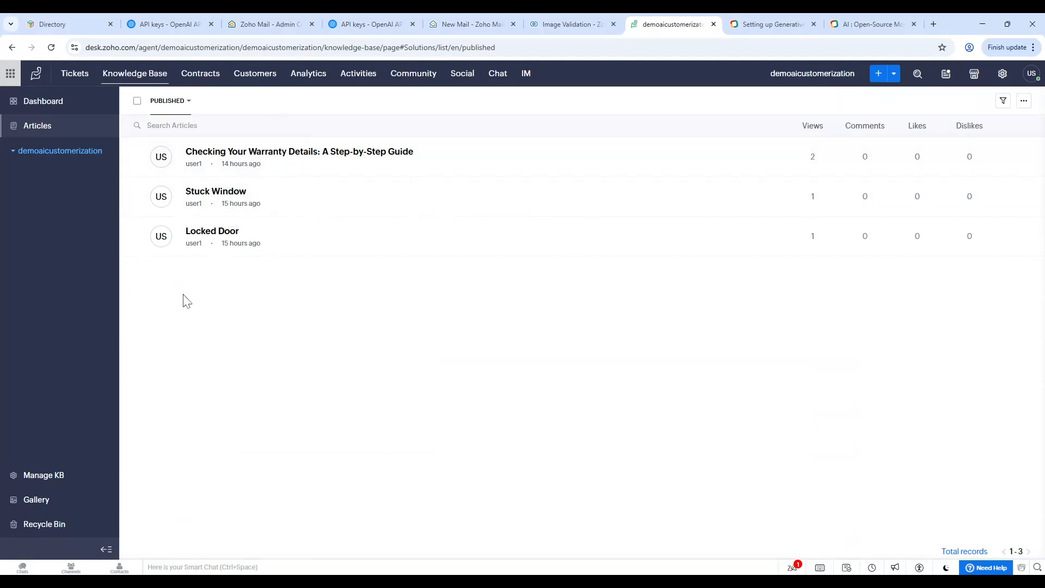
# - Search the setup for "bot", open Answer Bot and view the training status of the CS Bot's articles
pyautogui.click(1003, 74)
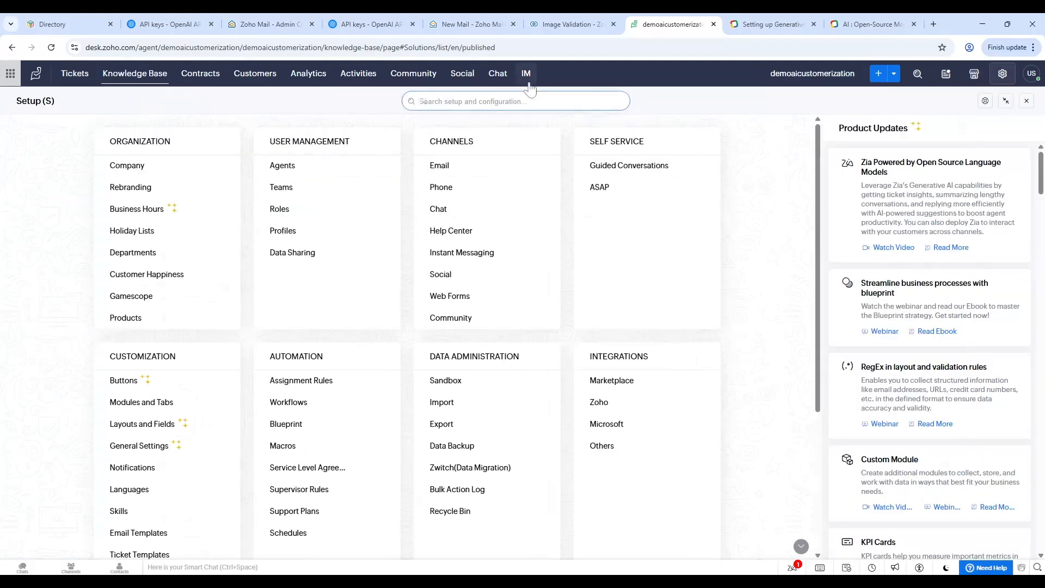
pyautogui.write('bot')
pyautogui.click(460, 133)
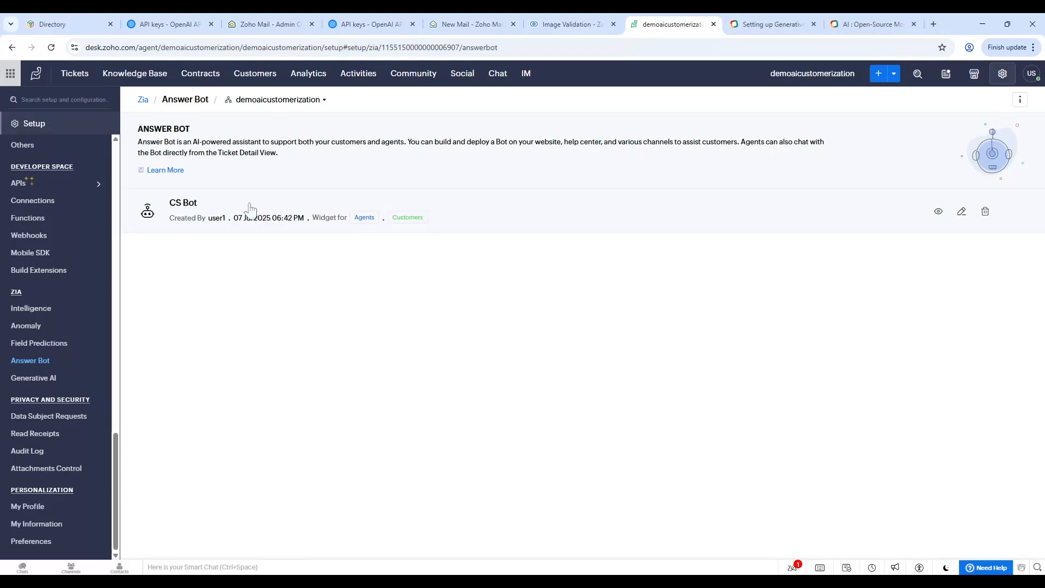
pyautogui.click(218, 205)
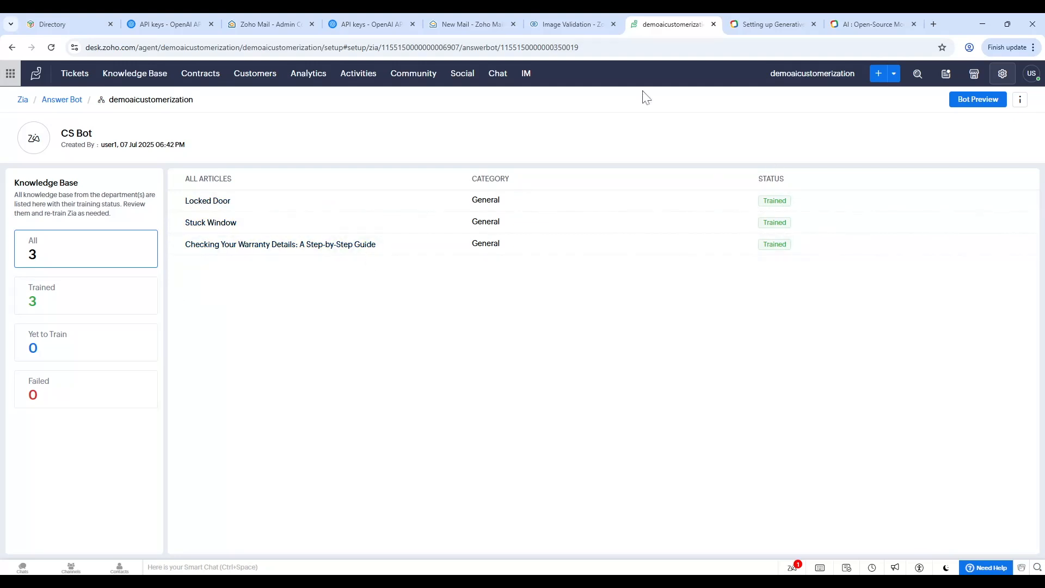
# - Create a knowledge base article titled "Door pricing" with the text "The pricing of the doors" and publish it
pyautogui.click(135, 73)
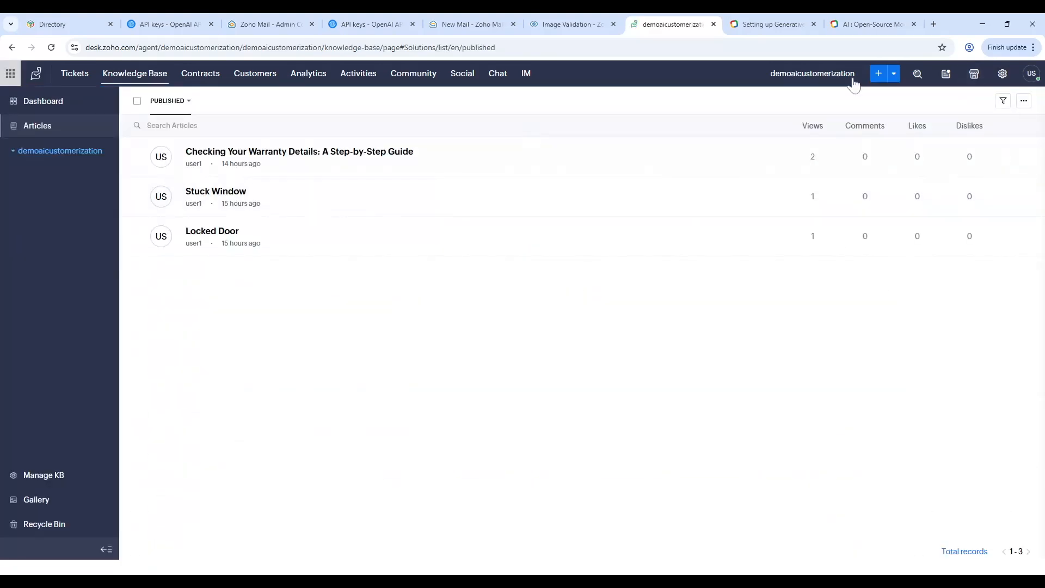
pyautogui.click(879, 74)
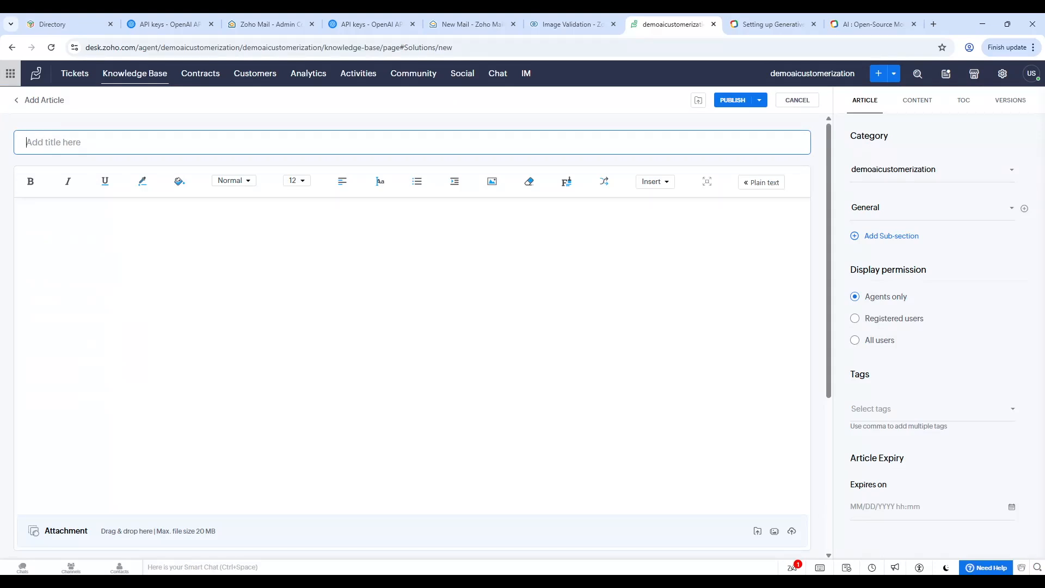
pyautogui.write('Door pricing')
pyautogui.click(23, 212)
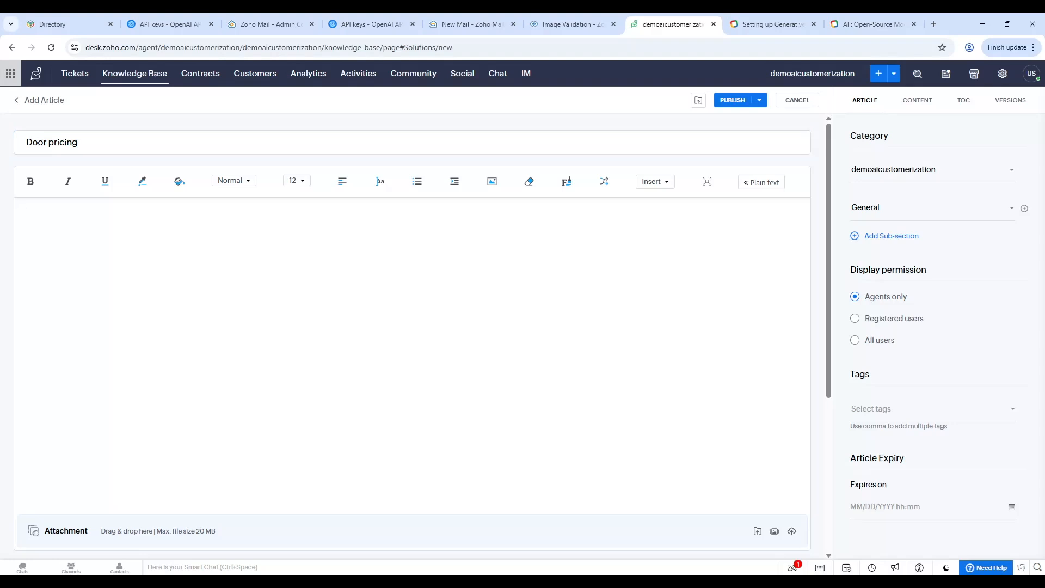
pyautogui.write('The prising')
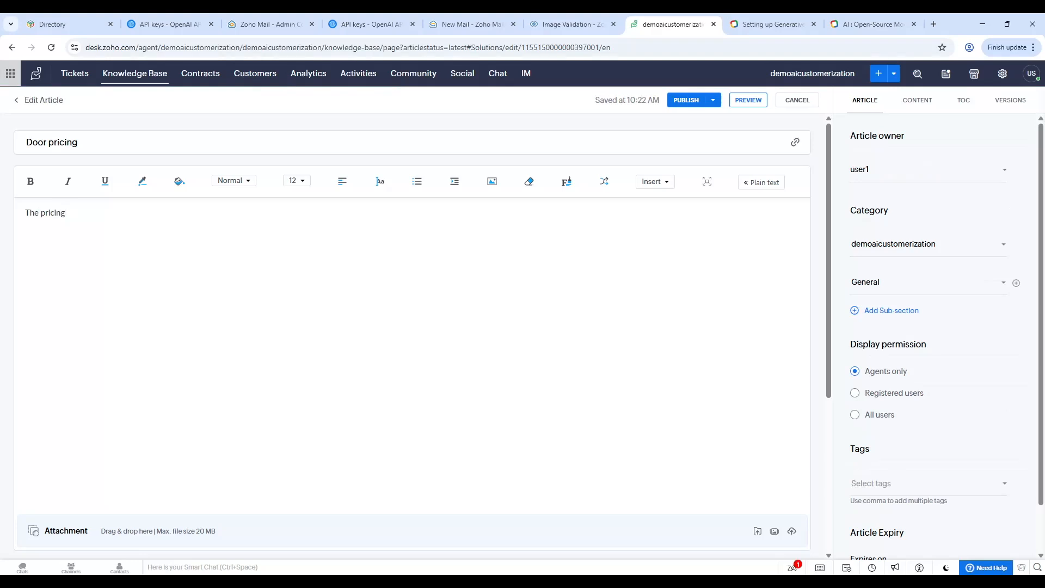
pyautogui.write('of the doors')
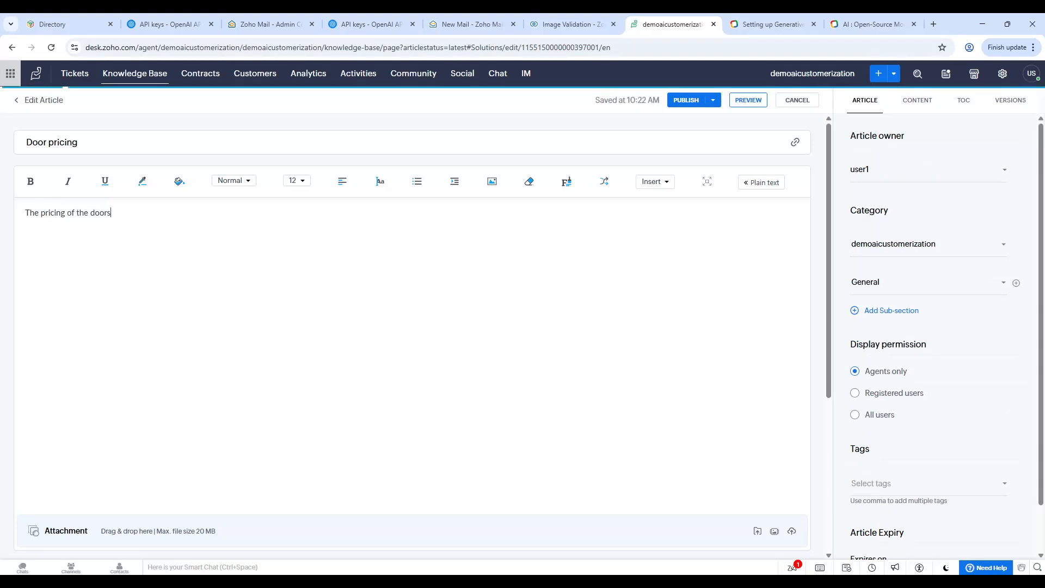
pyautogui.click(685, 101)
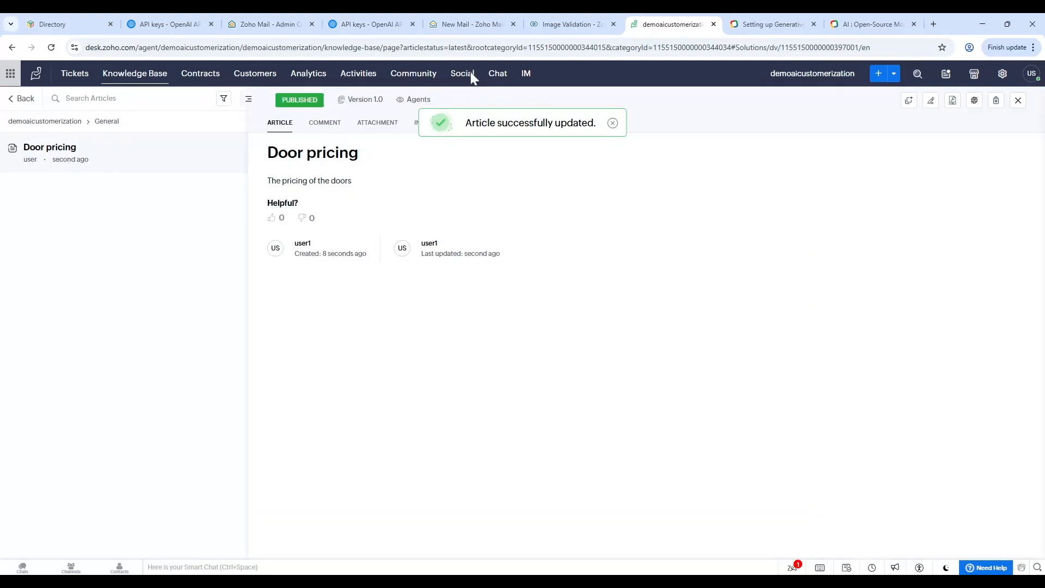
# - Retrain all knowledge base articles of the CS Bot in Answer Bot and reopen the bot to check their training status
pyautogui.click(131, 79)
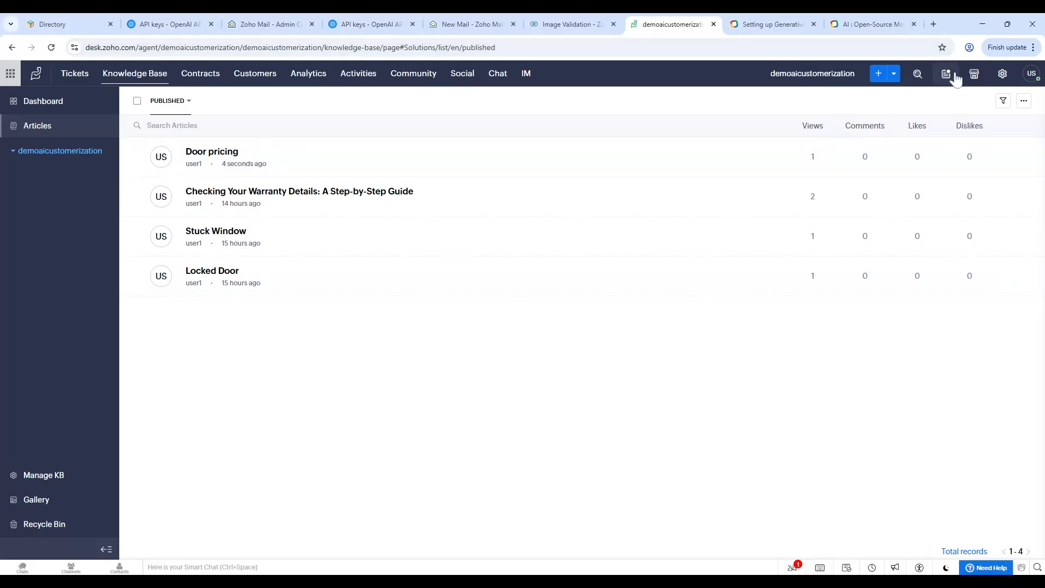
pyautogui.click(1002, 76)
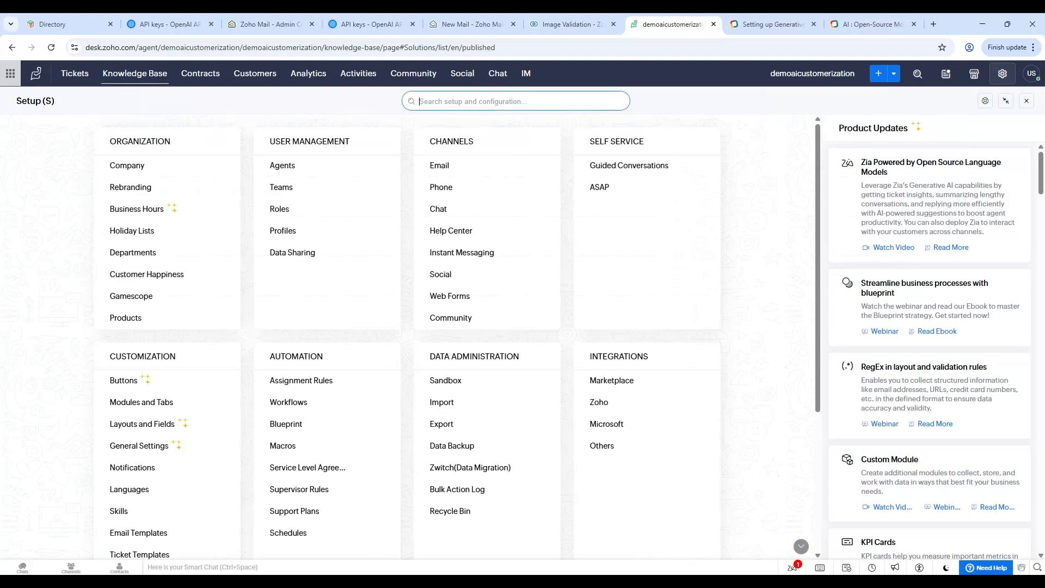
pyautogui.write('bot')
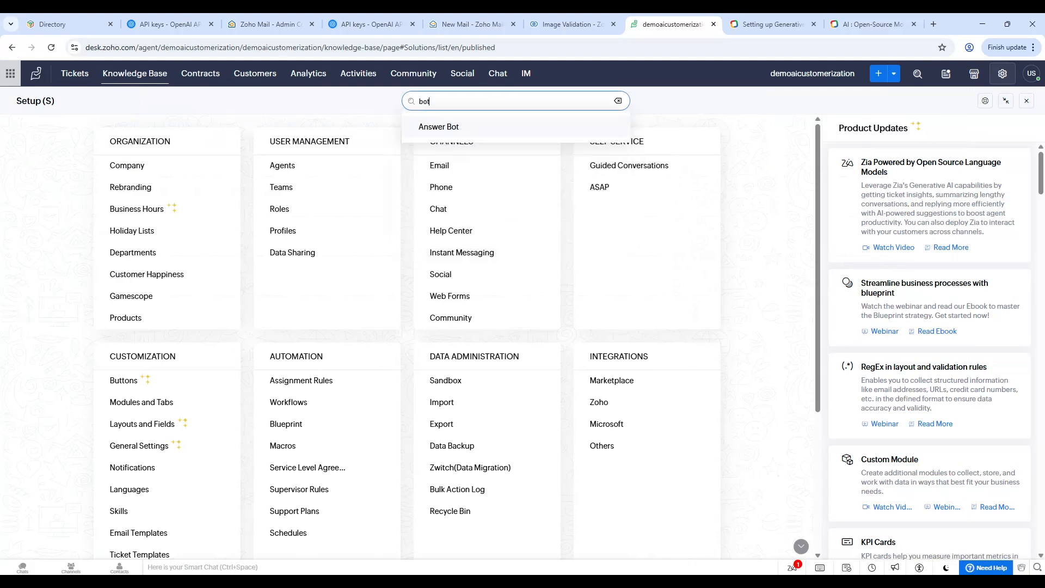
pyautogui.click(465, 131)
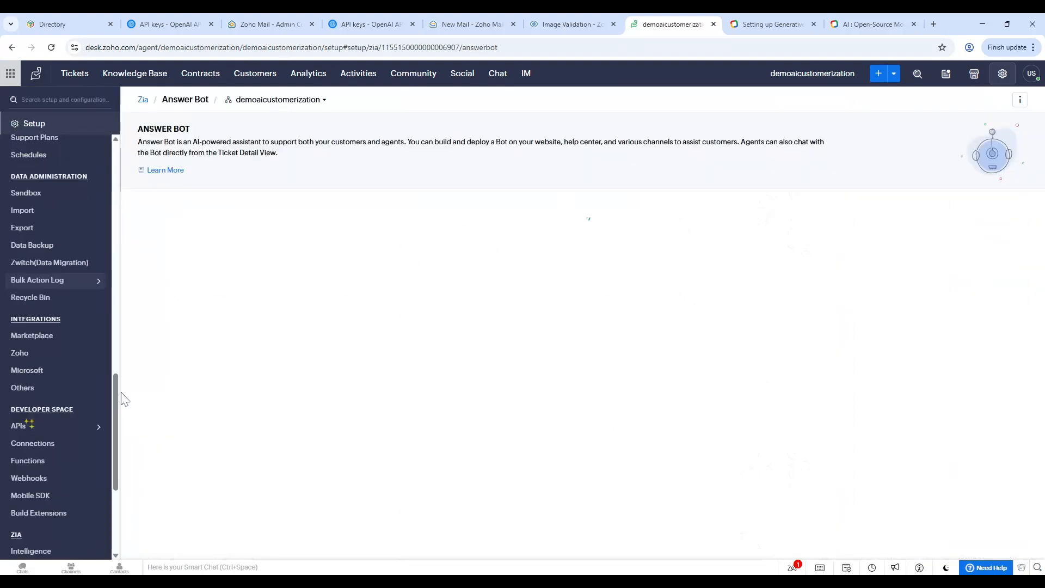
pyautogui.click(259, 218)
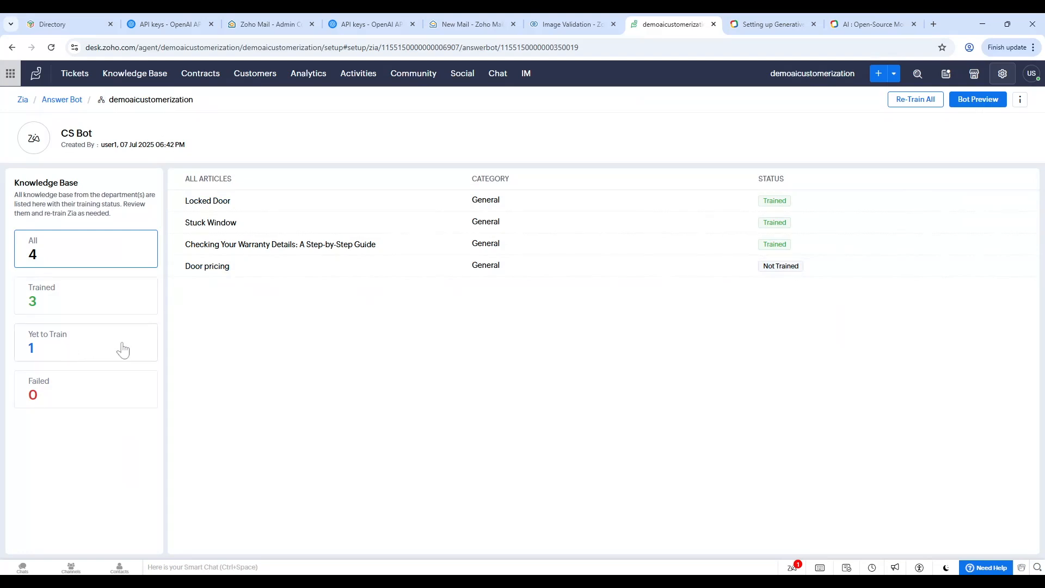
pyautogui.click(917, 102)
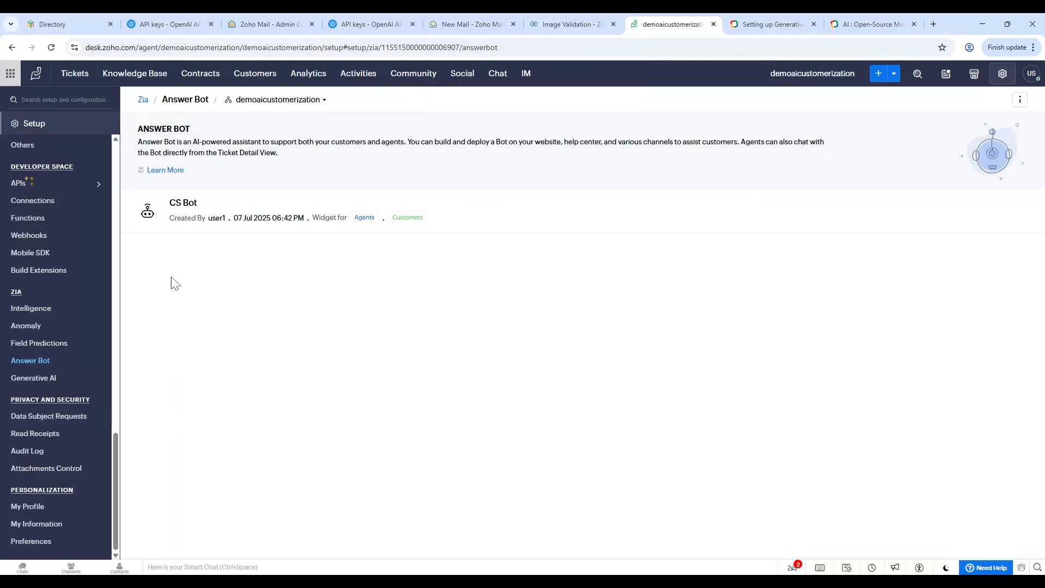
pyautogui.click(271, 210)
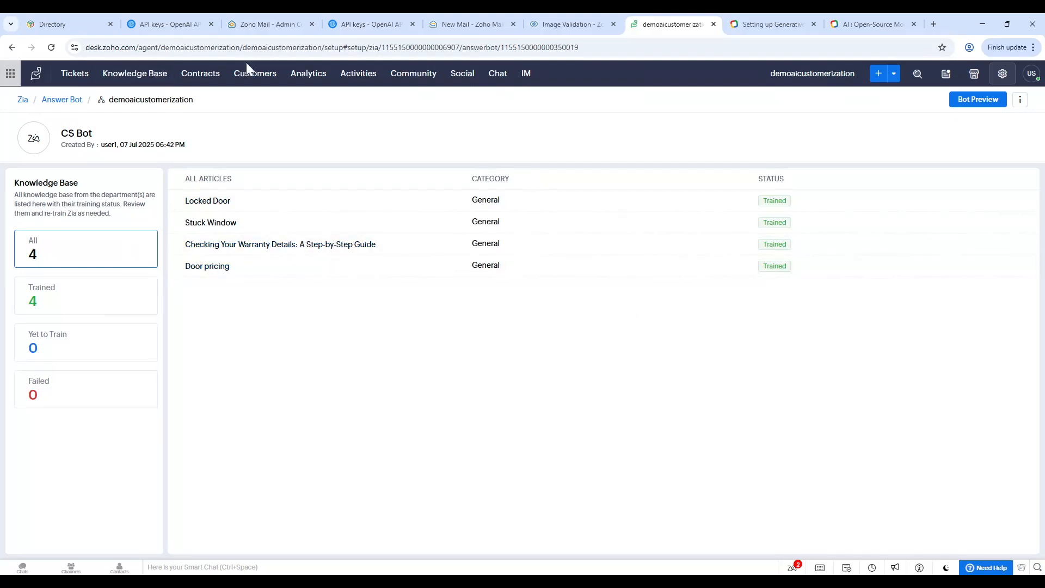
# - Generate a Zia Reply Assistance answer for the "I can't lock my door. Please help." ticket and view its Locked Door source article
pyautogui.click(69, 77)
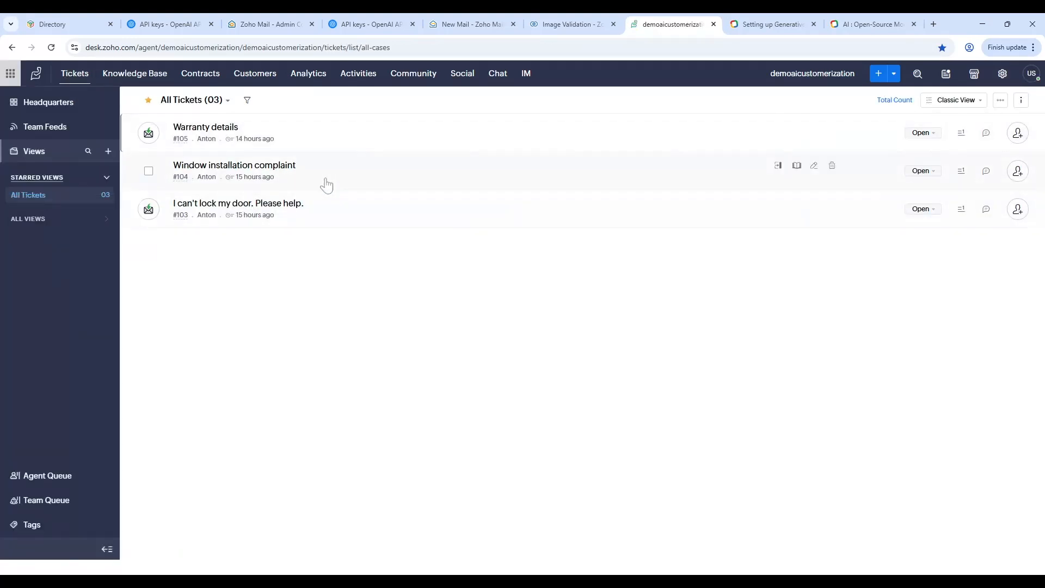
pyautogui.click(330, 215)
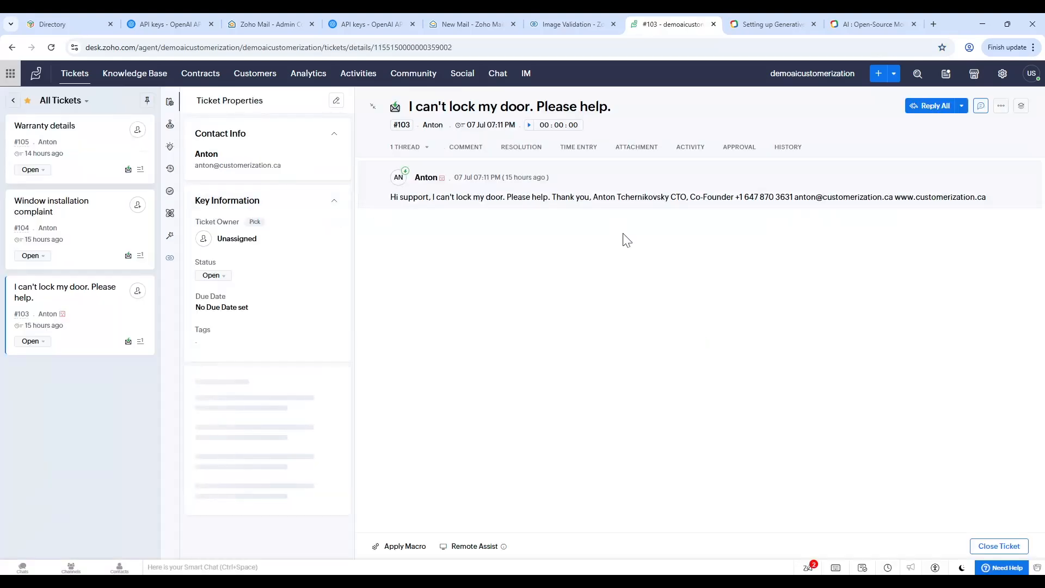
pyautogui.moveTo(443, 182)
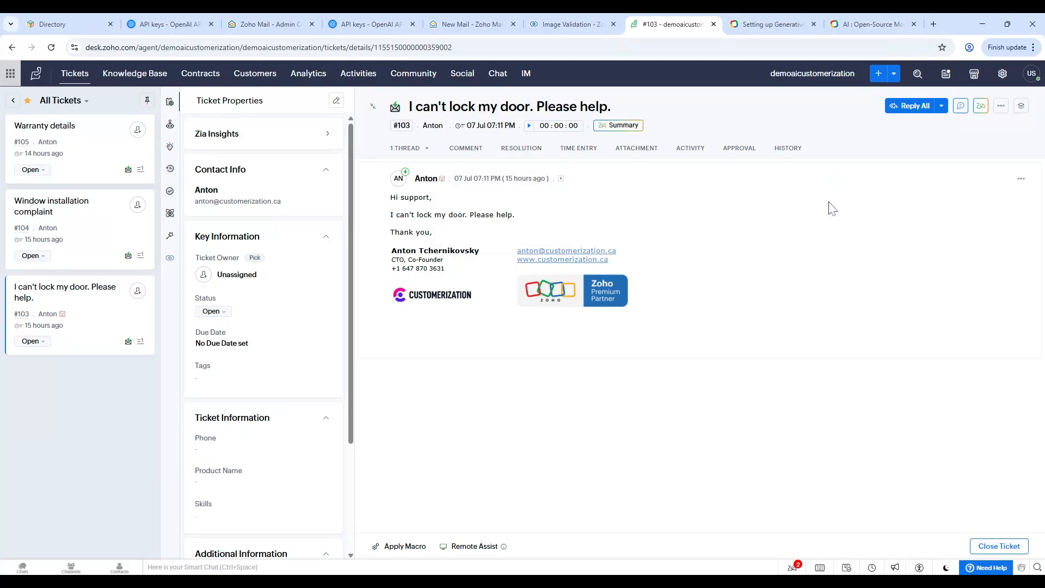
pyautogui.click(982, 106)
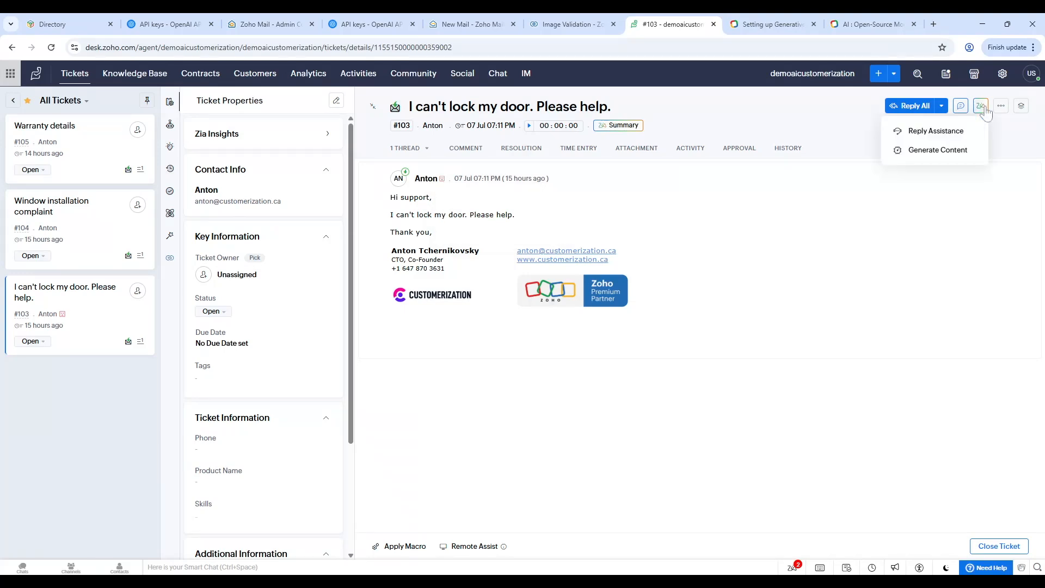
pyautogui.click(937, 131)
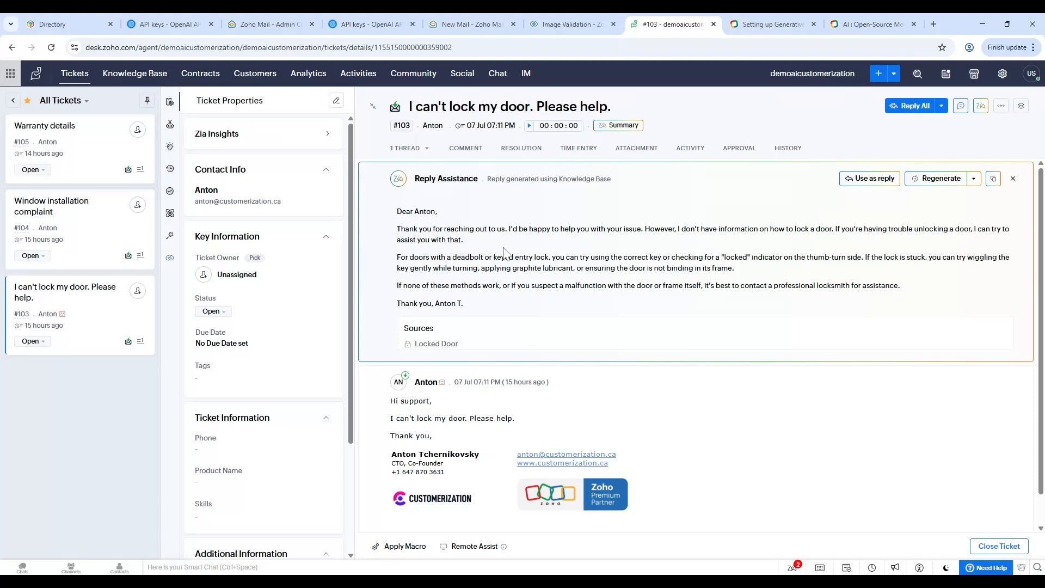
pyautogui.click(436, 344)
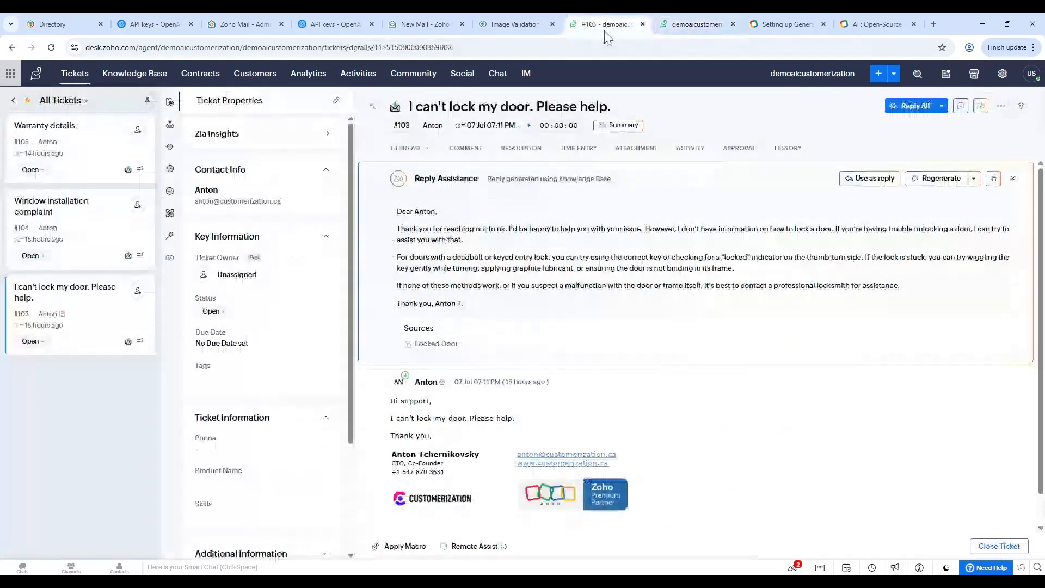
# - Regenerate the Zia reply to the locked door ticket with the Formal tone and Longer length
pyautogui.click(974, 179)
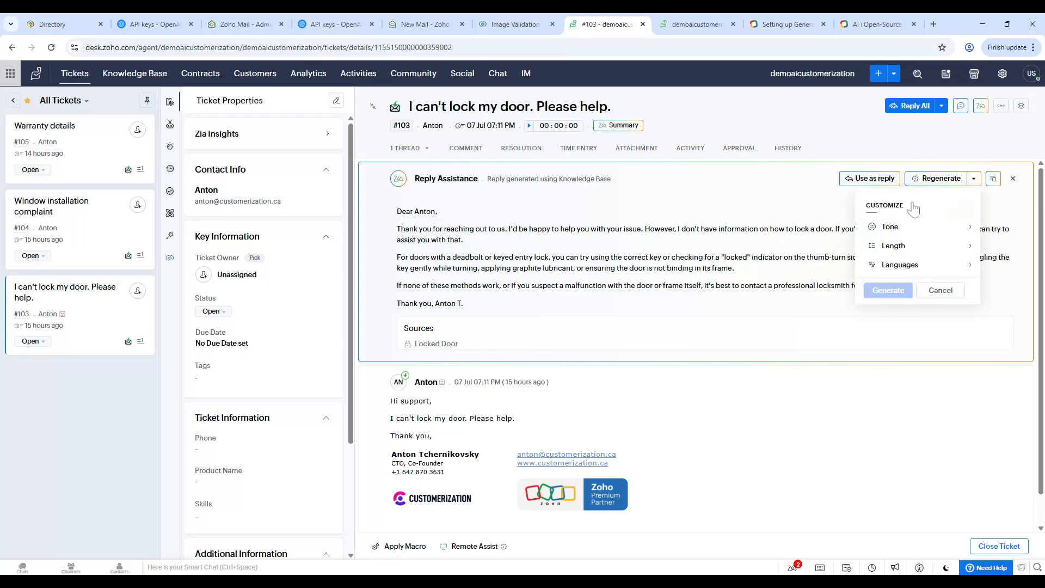
pyautogui.moveTo(897, 232)
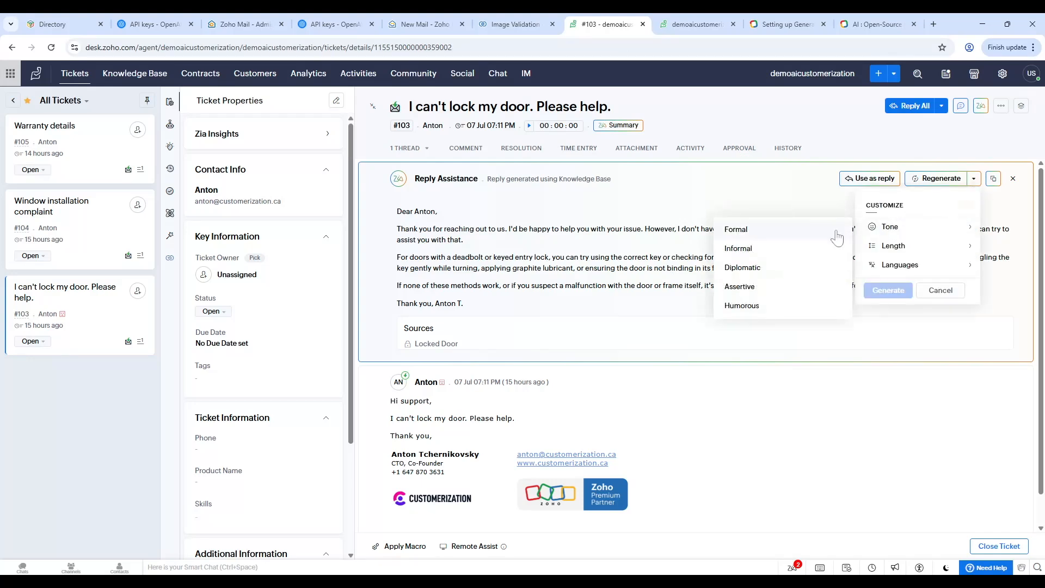
pyautogui.click(791, 234)
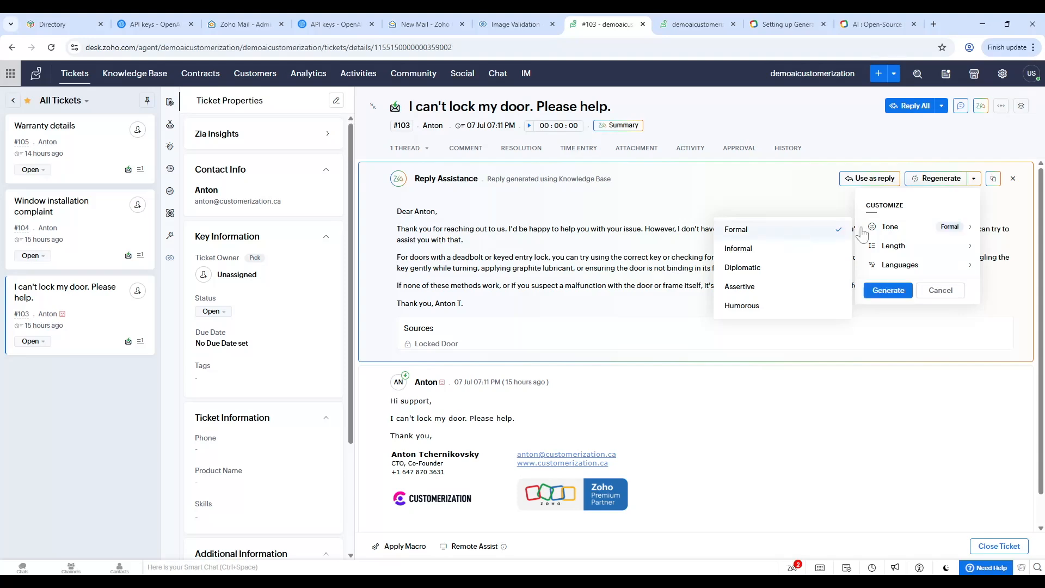
pyautogui.moveTo(964, 251)
pyautogui.click(741, 268)
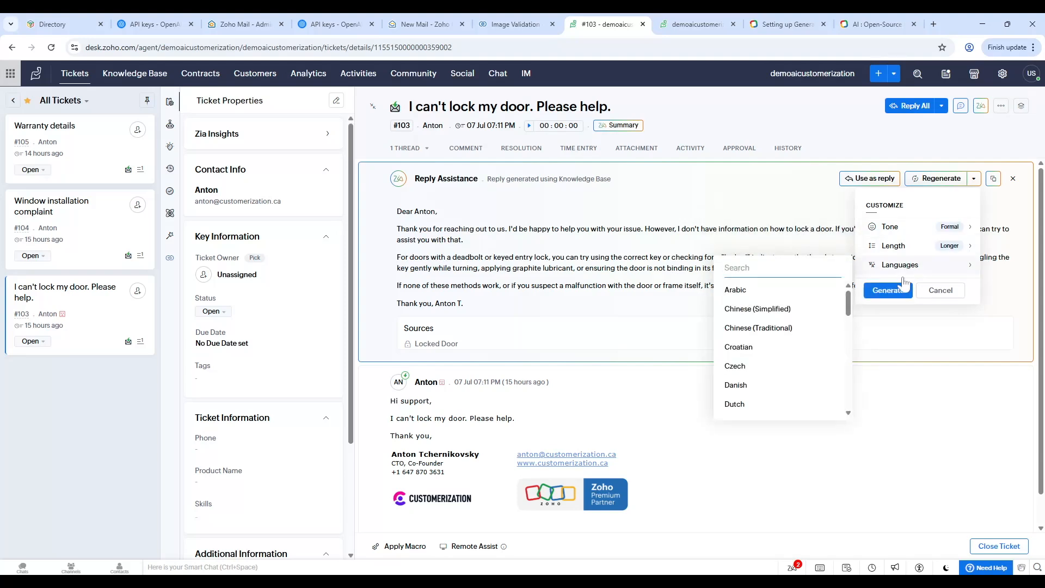
pyautogui.click(888, 290)
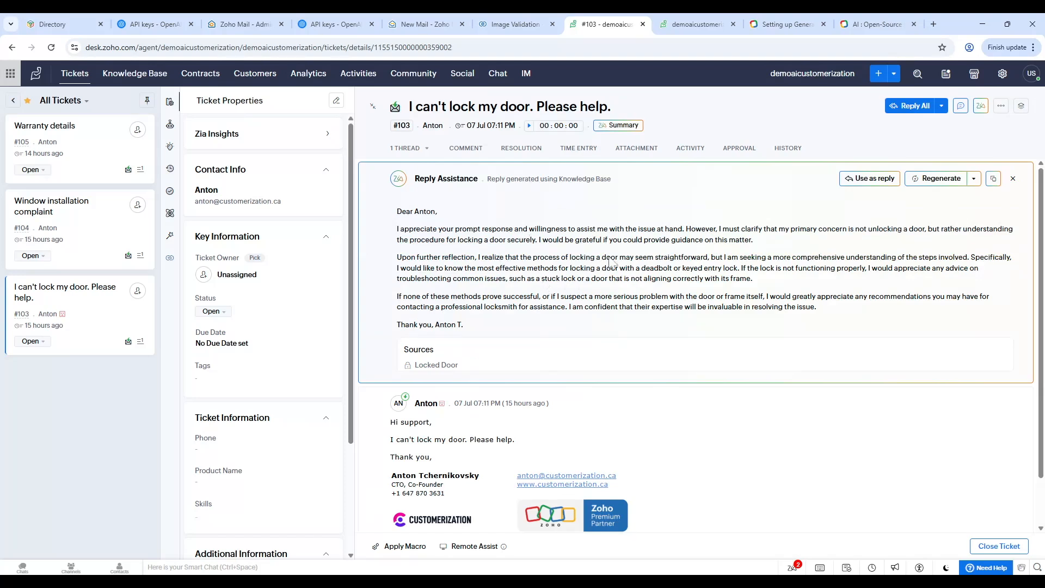
# - Regenerate the Zia reply to the locked door ticket in French
pyautogui.click(974, 179)
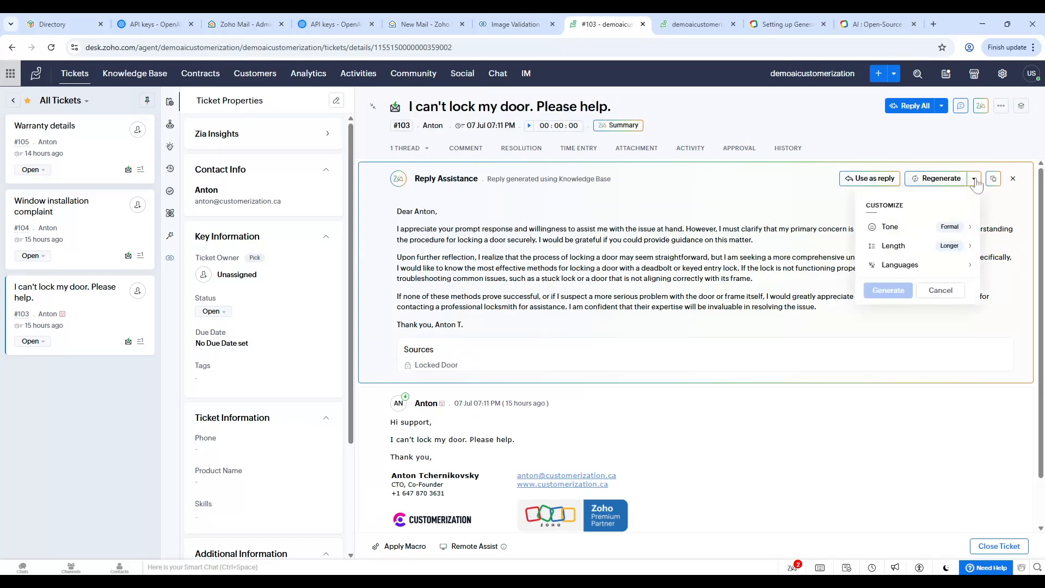
pyautogui.click(941, 270)
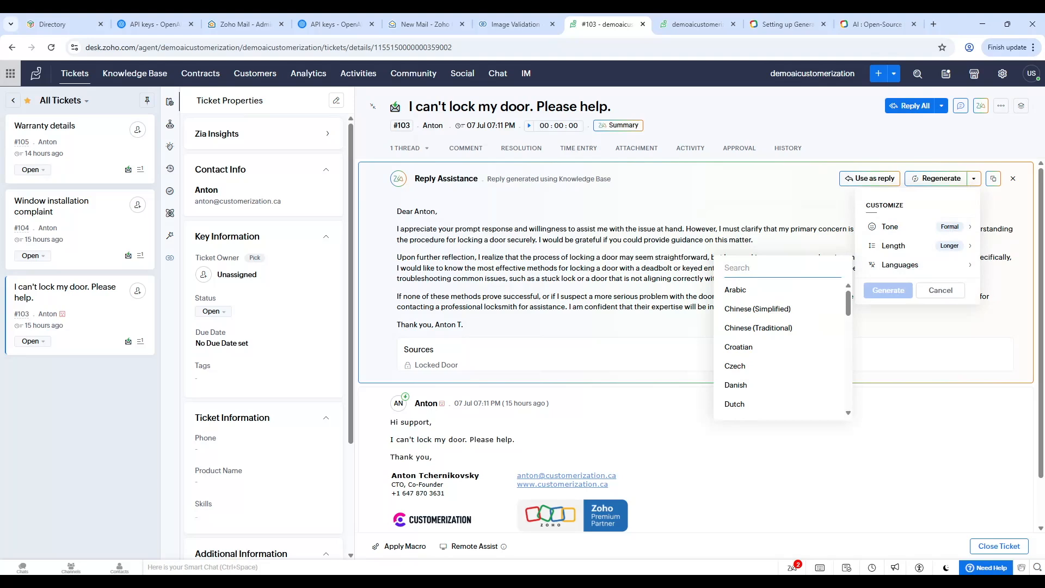
pyautogui.write('fr')
pyautogui.click(744, 292)
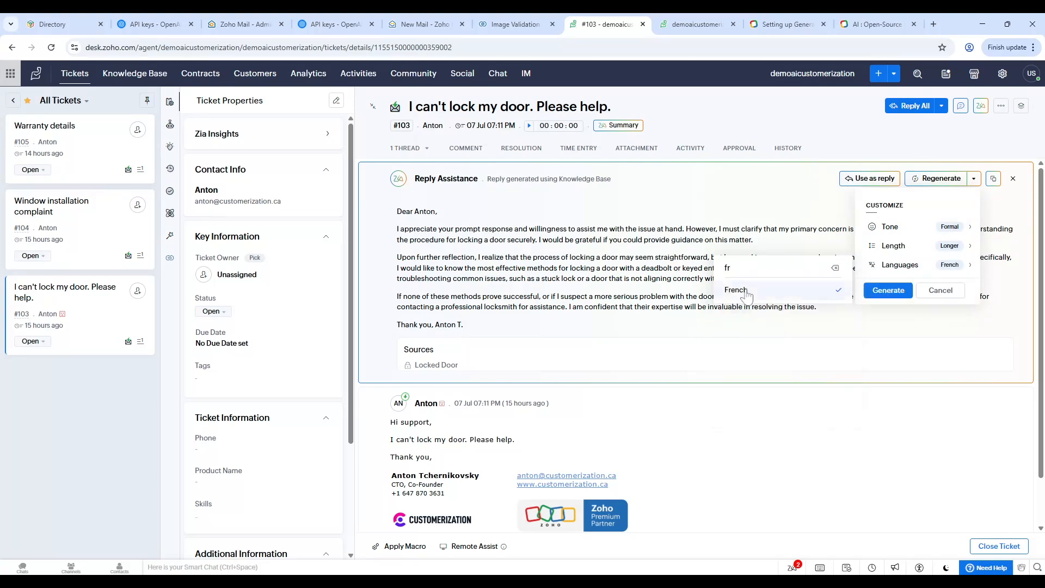
pyautogui.click(893, 291)
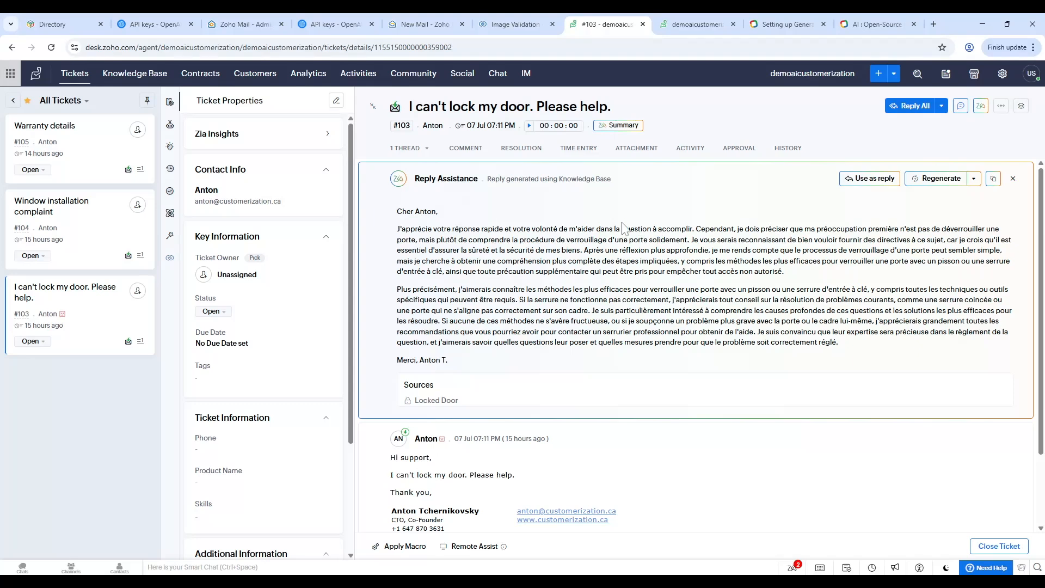
# - Start a reply to the Warranty details ticket and generate Zia content from the prompt "write a reply that we will look into it"
pyautogui.click(82, 75)
pyautogui.click(262, 138)
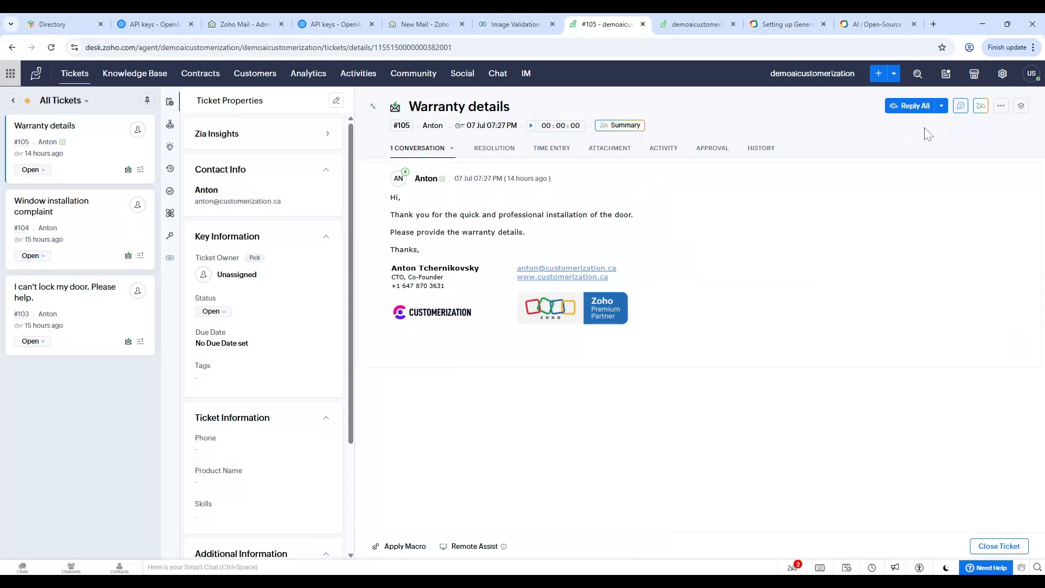
pyautogui.click(905, 107)
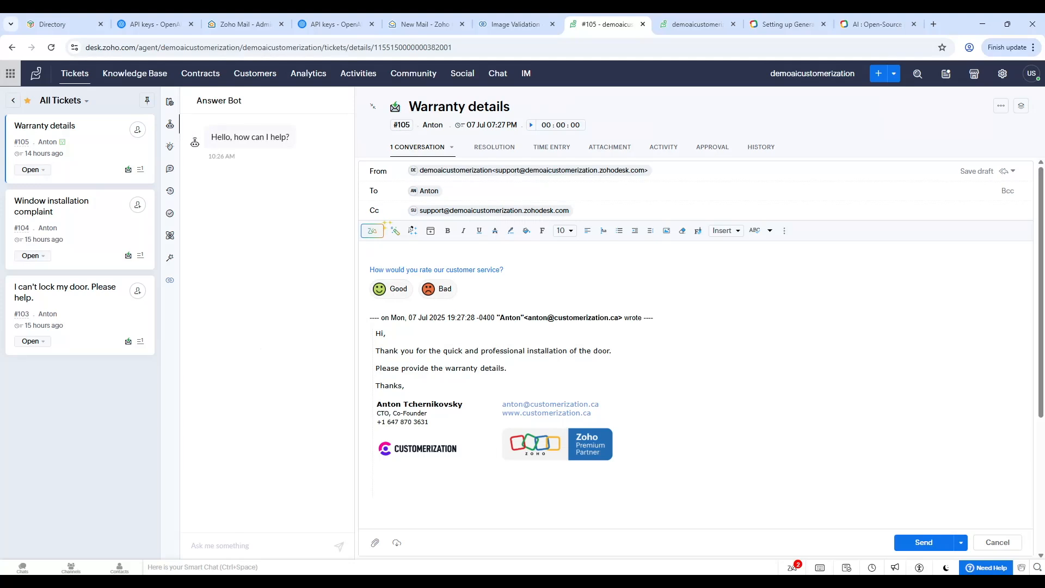
pyautogui.click(370, 234)
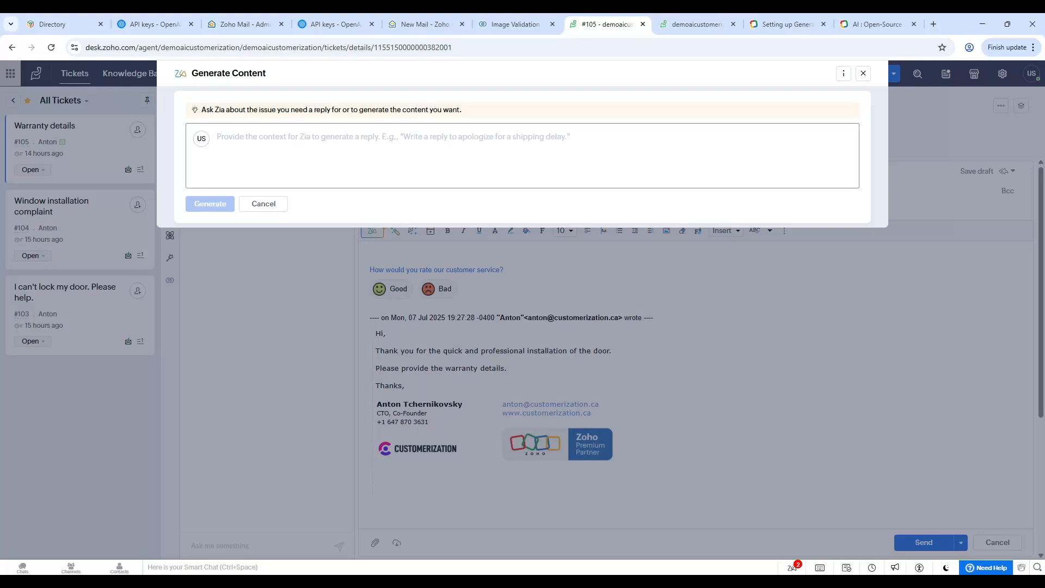
pyautogui.write('write')
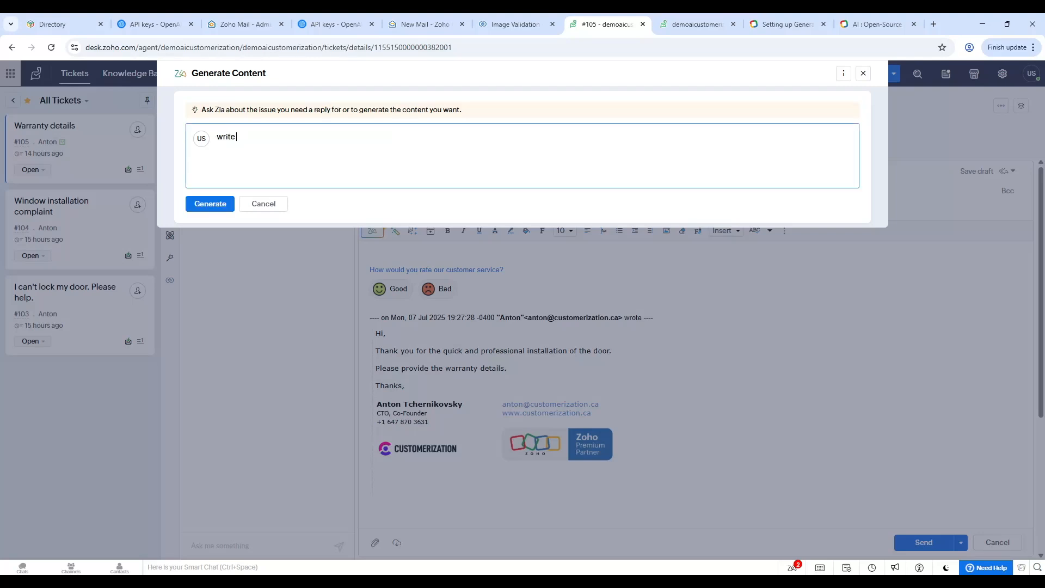
pyautogui.write(' a reply that we will look into')
pyautogui.press('Return')
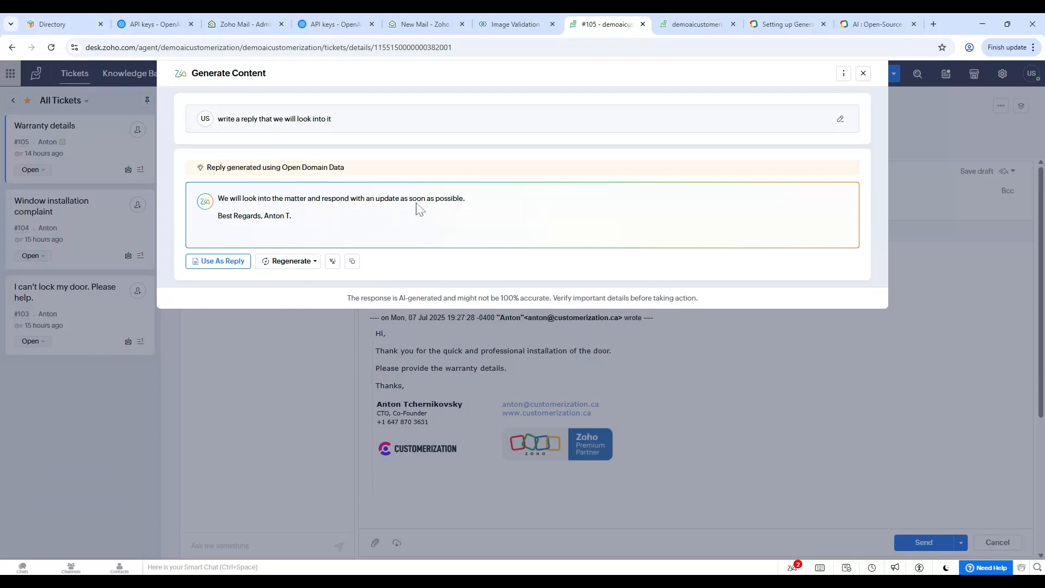
# - Regenerate the Zia reply to the Warranty details ticket with the Longer length
pyautogui.click(316, 262)
pyautogui.moveTo(273, 211)
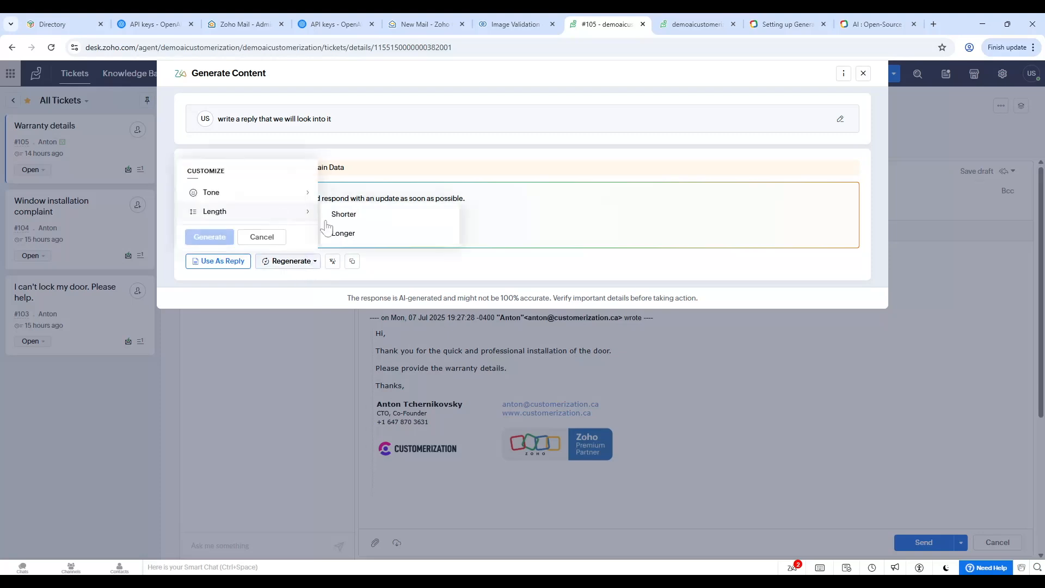
pyautogui.click(342, 233)
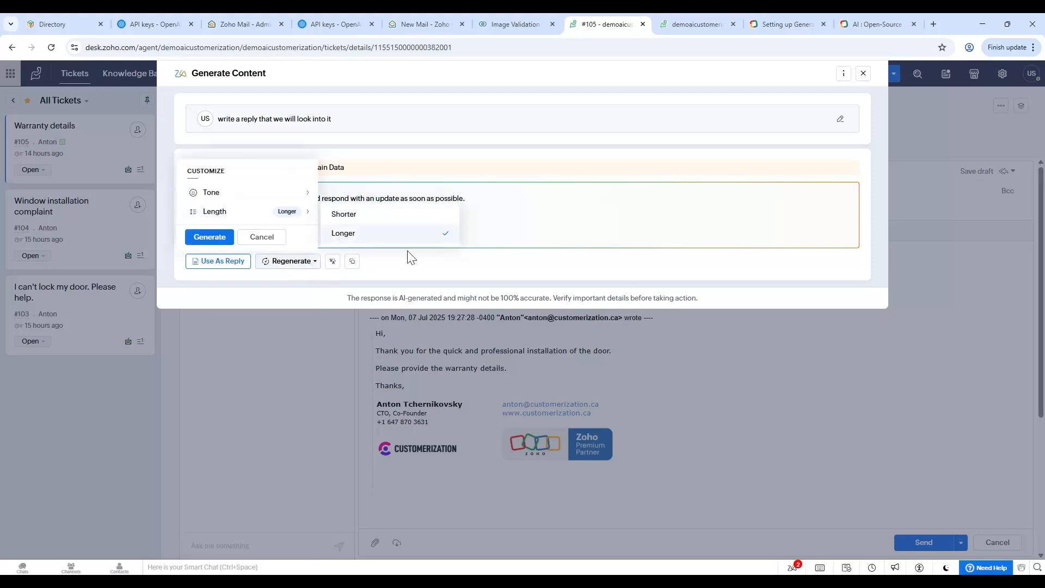
pyautogui.click(209, 237)
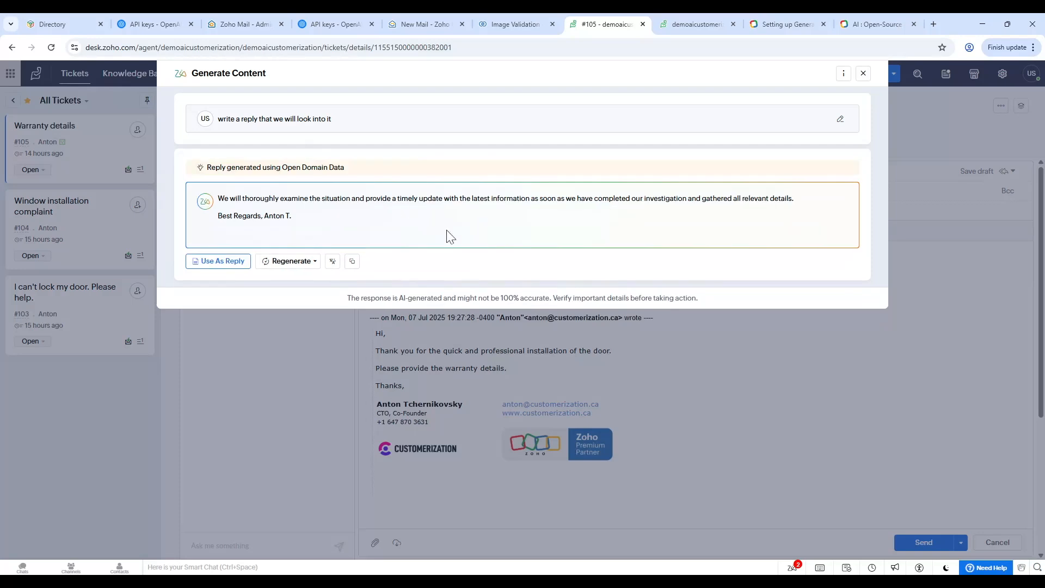
# - Check the generated reply's customization and translation language options, then discard the reply and return to the ticket list
pyautogui.click(314, 262)
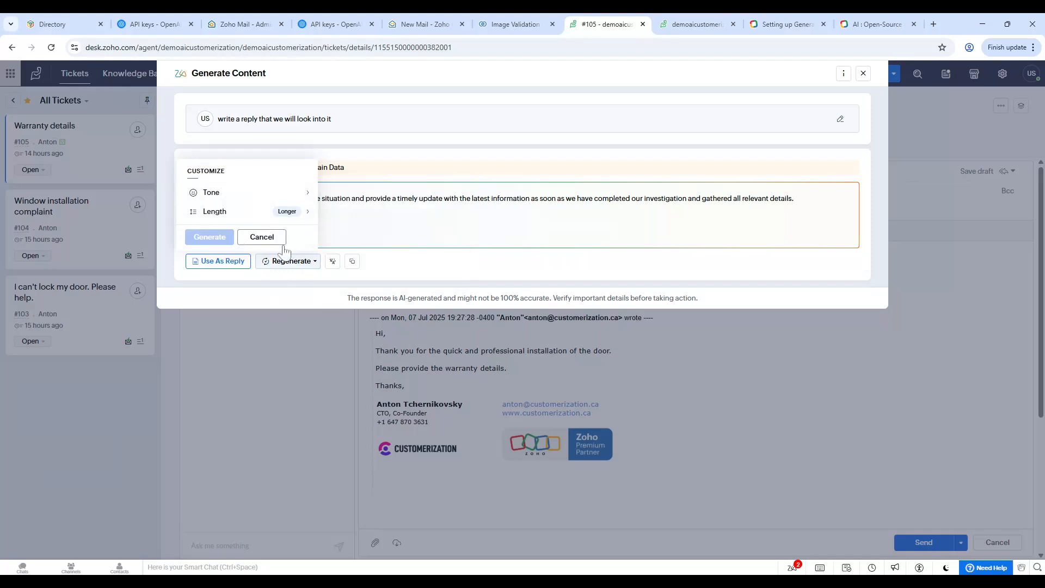
pyautogui.click(333, 265)
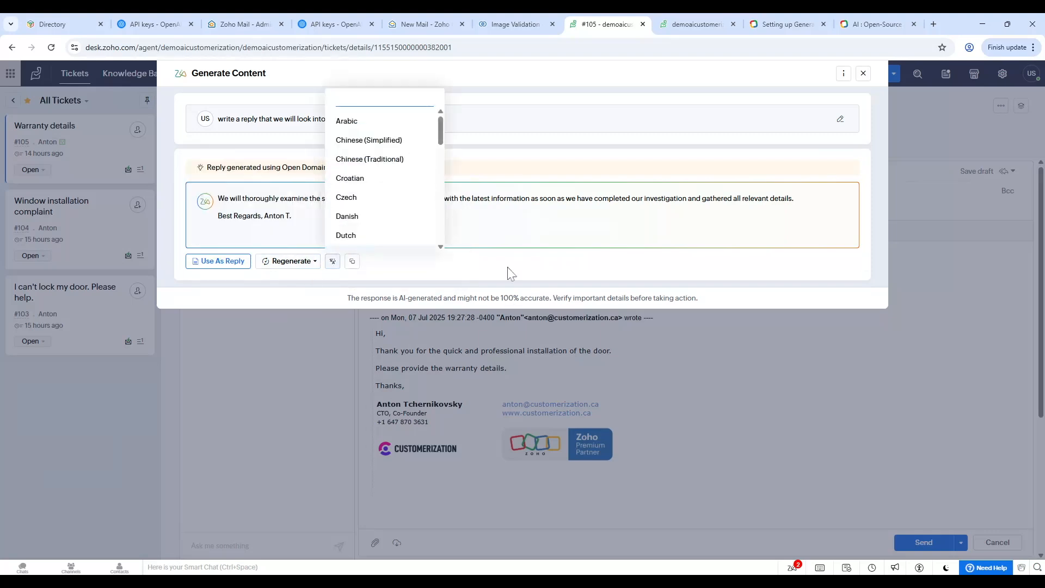
pyautogui.click(508, 296)
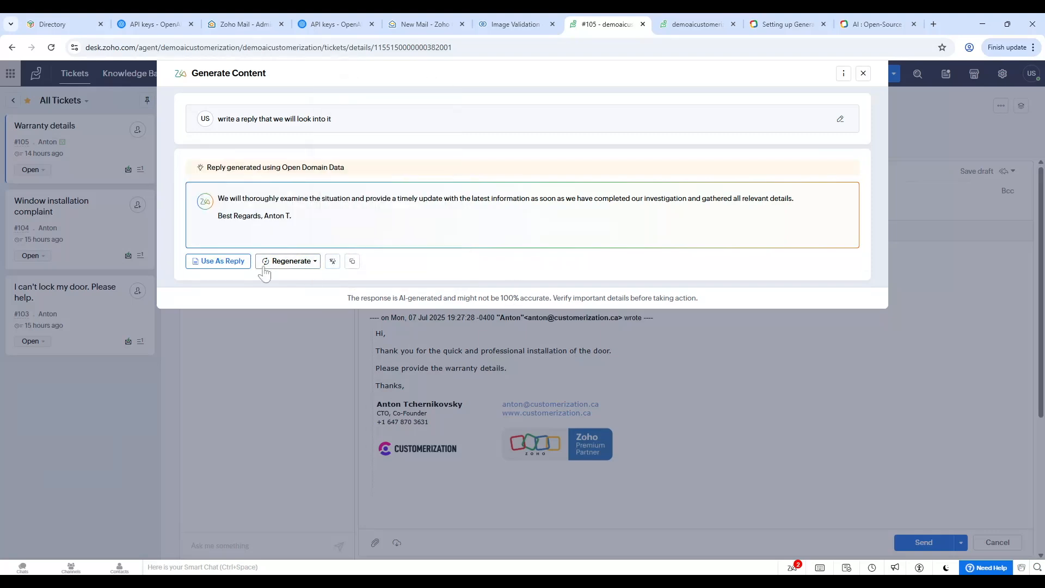
pyautogui.click(863, 75)
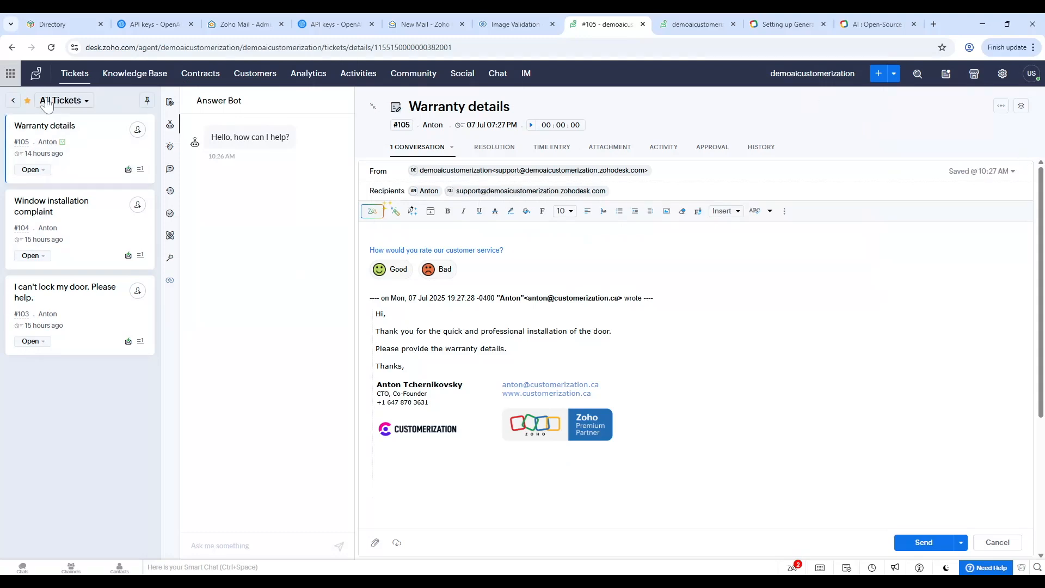
pyautogui.click(79, 80)
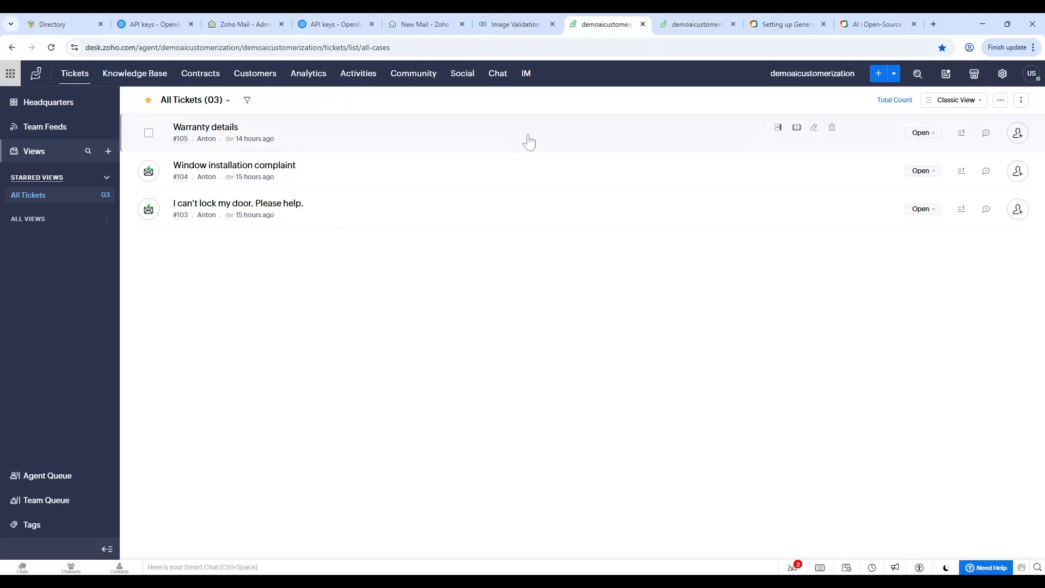
# - Find the ASAP page in the Zoho Desk setup and start creating a help widget
pyautogui.click(1003, 74)
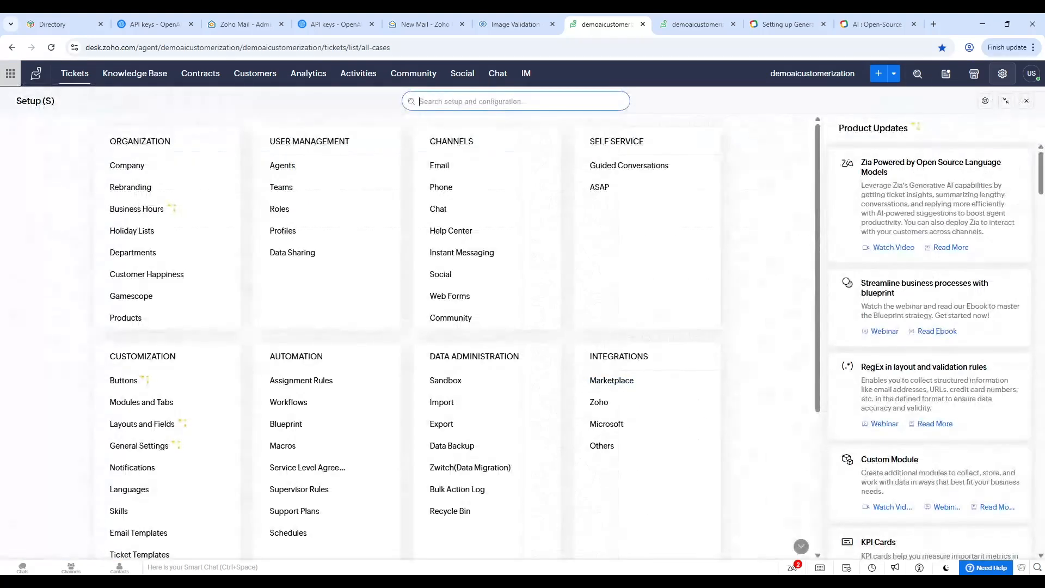
pyautogui.write('asap')
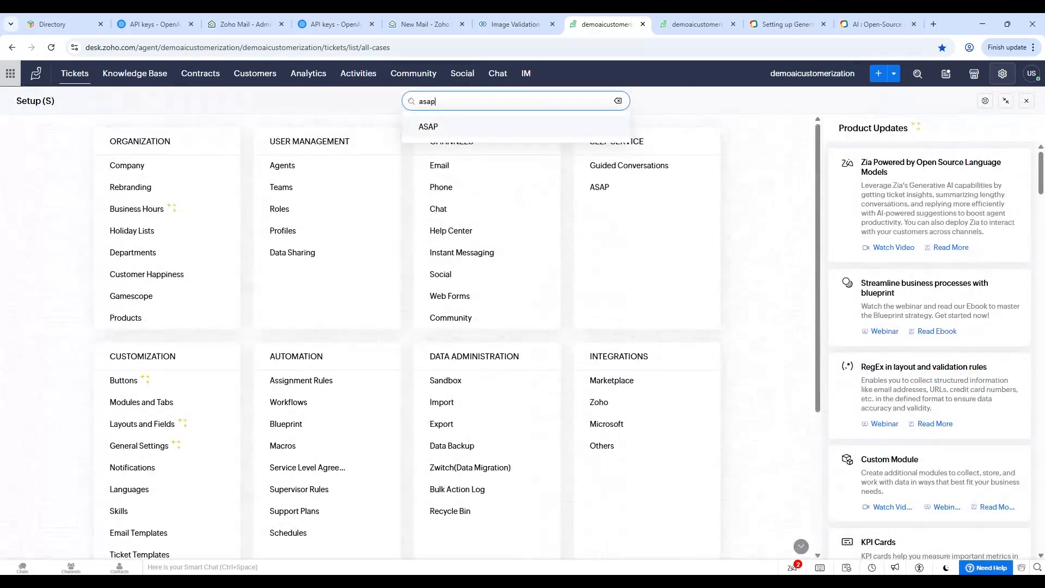
pyautogui.click(439, 133)
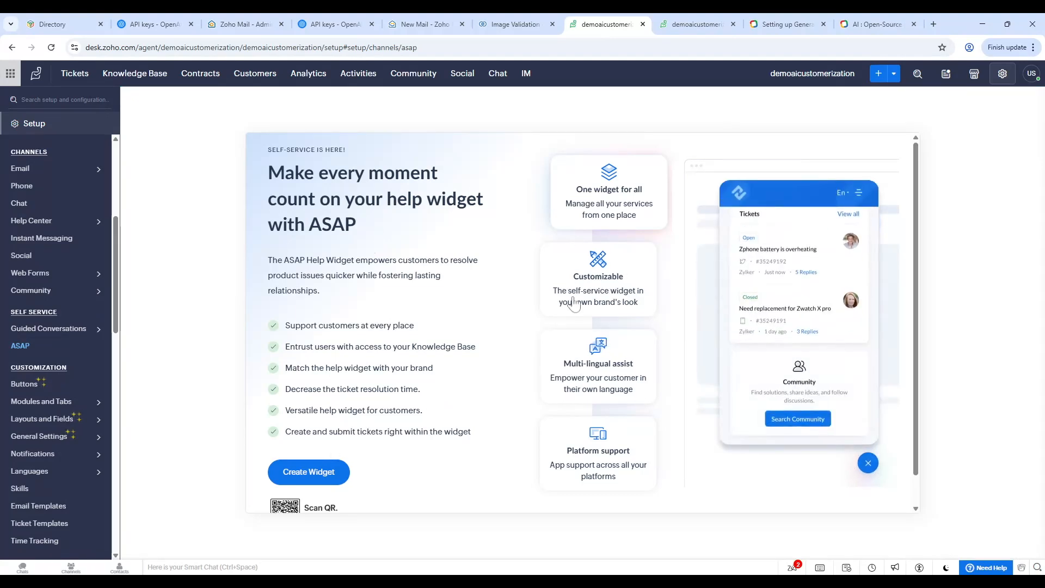
pyautogui.scroll(-1, 428, 405)
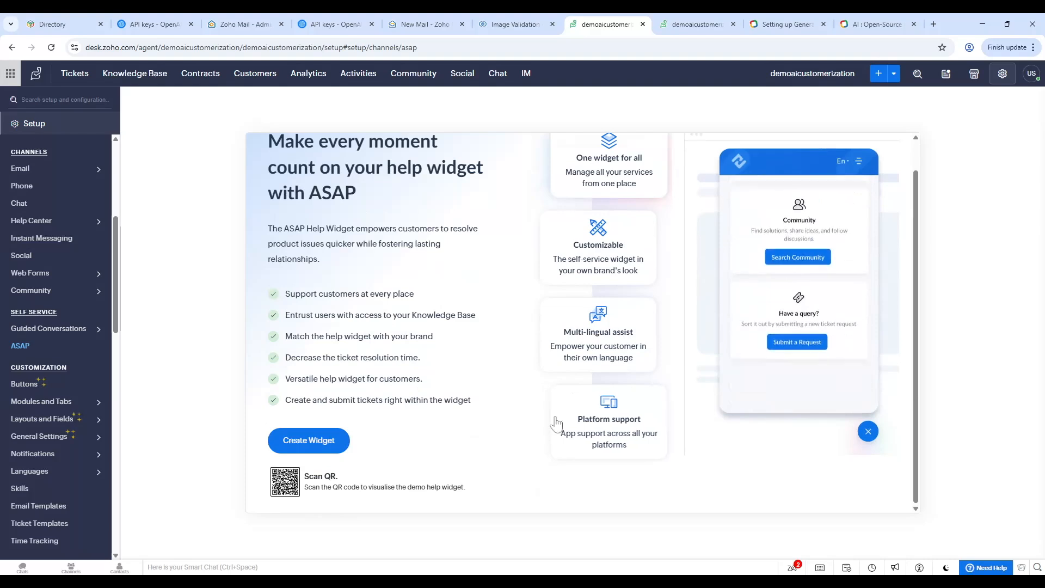
pyautogui.click(305, 440)
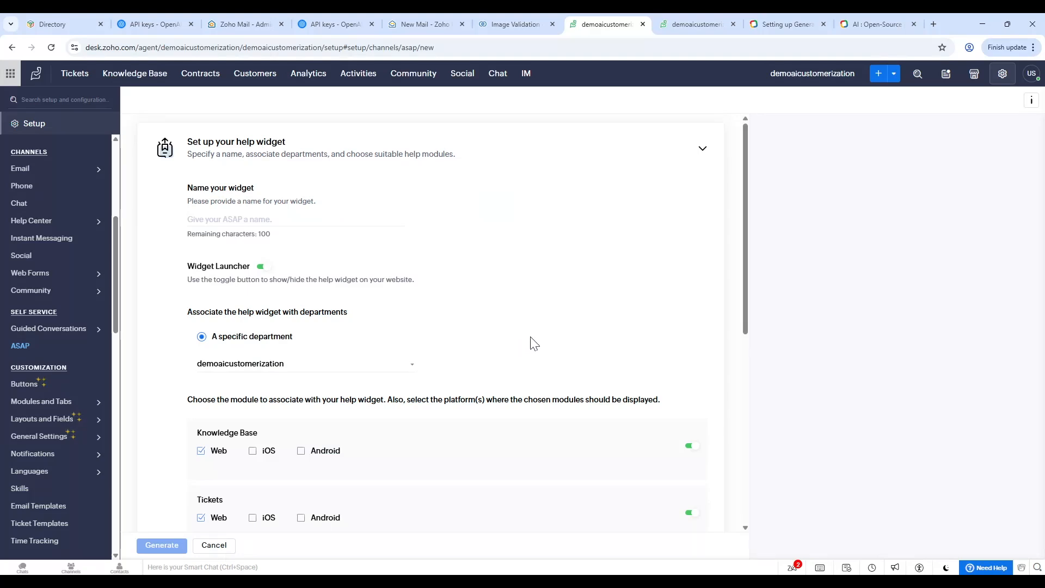
# - Review the modules and platforms that the ASAP help widget can include, down to Answer Bot and Business Messaging, and return to the ticket list
pyautogui.scroll(-4, 485, 273)
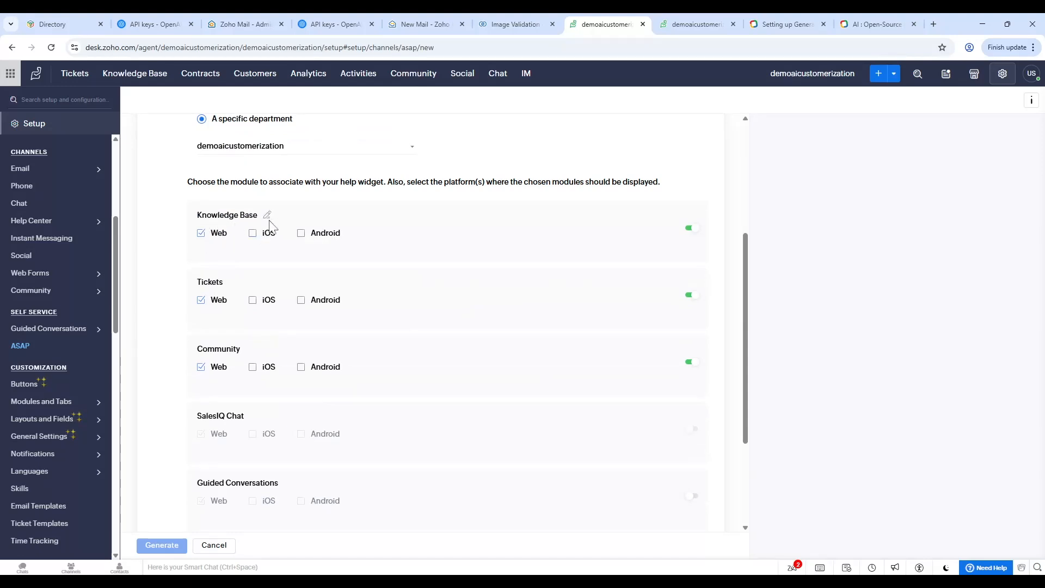
pyautogui.scroll(-1, 321, 249)
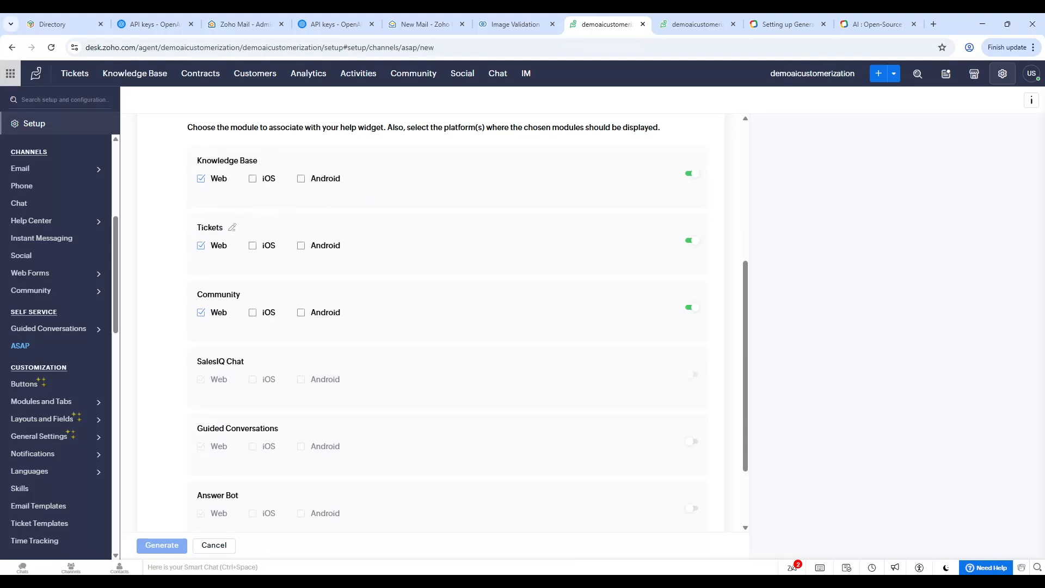
pyautogui.scroll(-1, 249, 256)
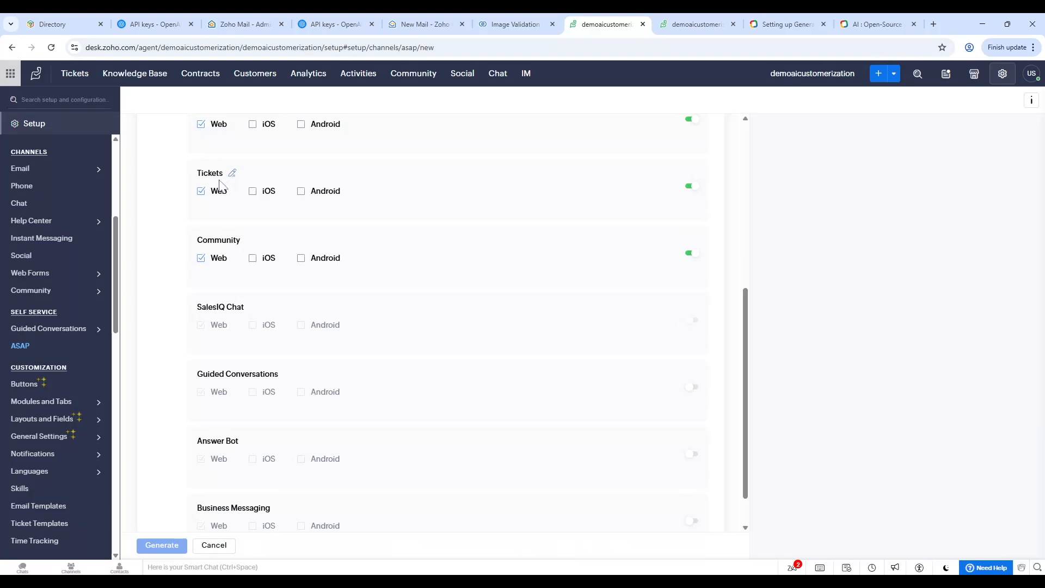
pyautogui.scroll(-1, 342, 309)
pyautogui.scroll(-1, 342, 309)
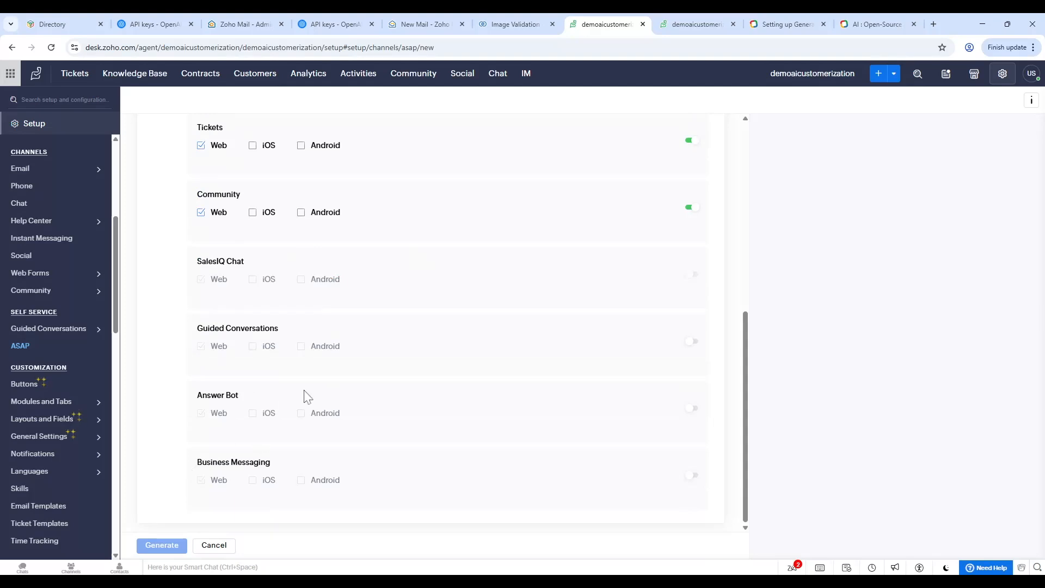
pyautogui.scroll(4, 488, 292)
pyautogui.scroll(3, 508, 242)
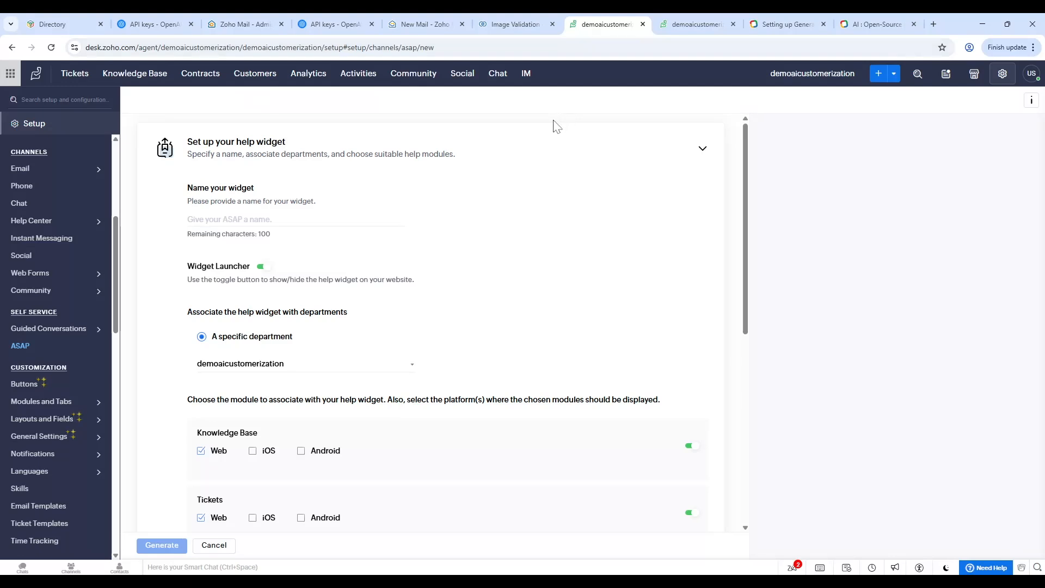
pyautogui.click(77, 77)
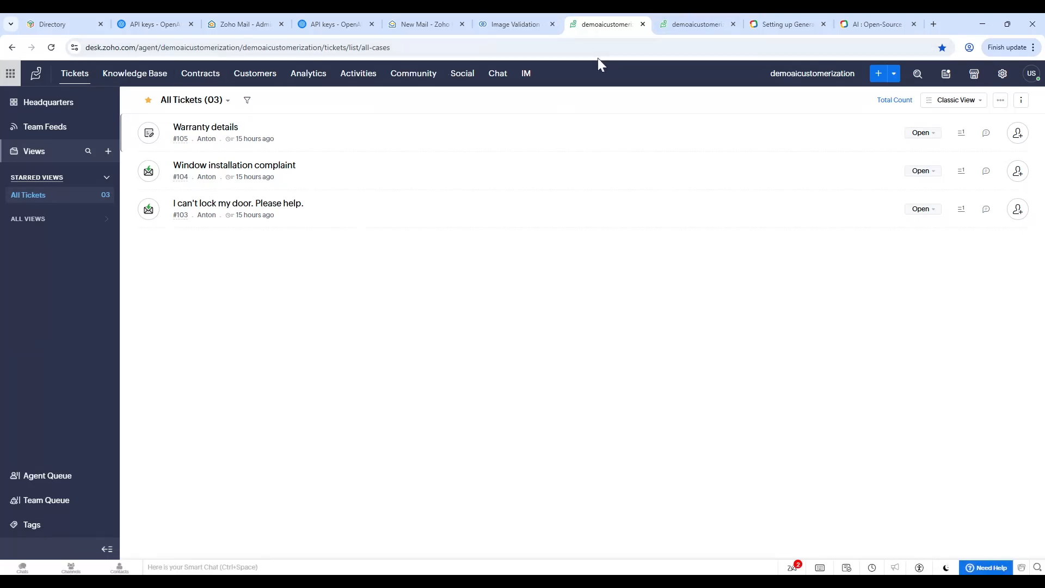
# - Switch to Zoho CRM and view the Zia Data Enrichment settings
pyautogui.click(519, 23)
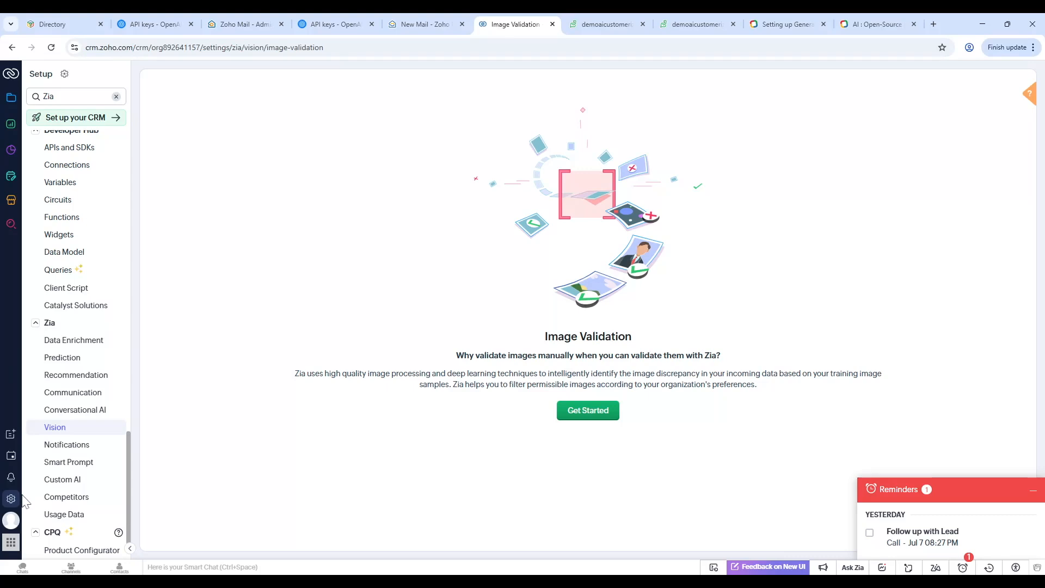
pyautogui.click(75, 96)
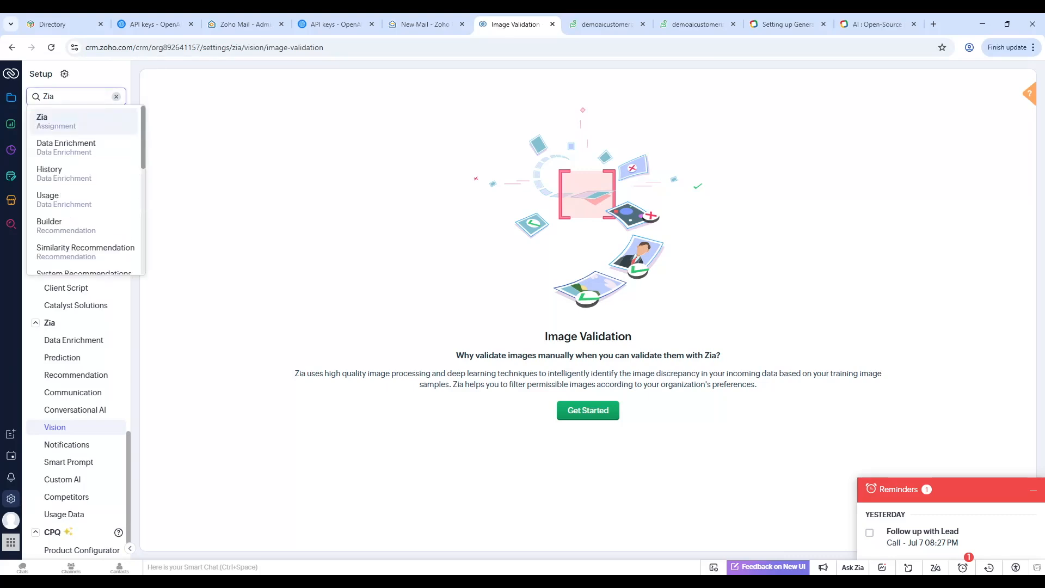
pyautogui.click(83, 148)
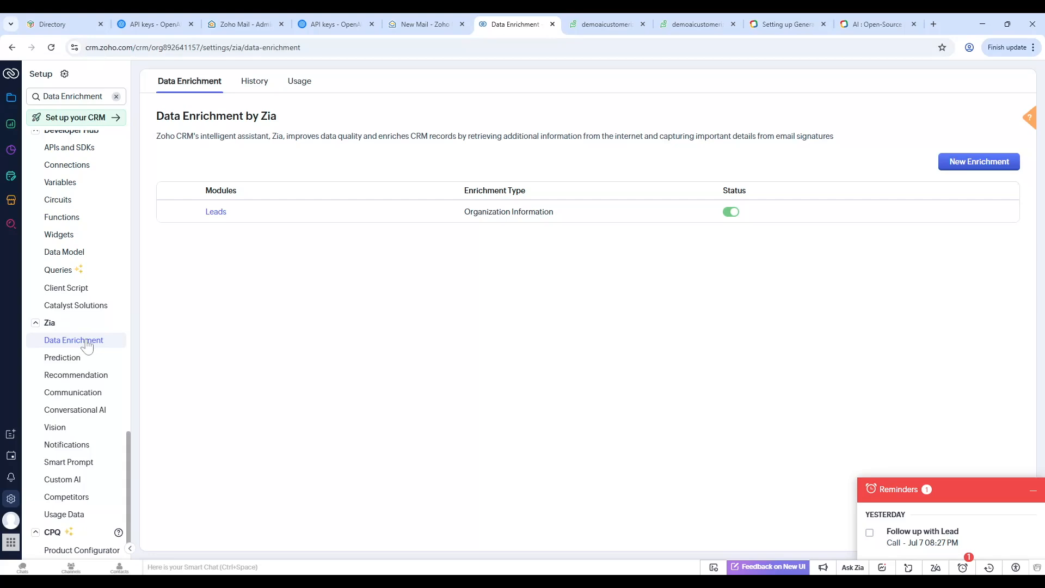
pyautogui.scroll(-1, 117, 380)
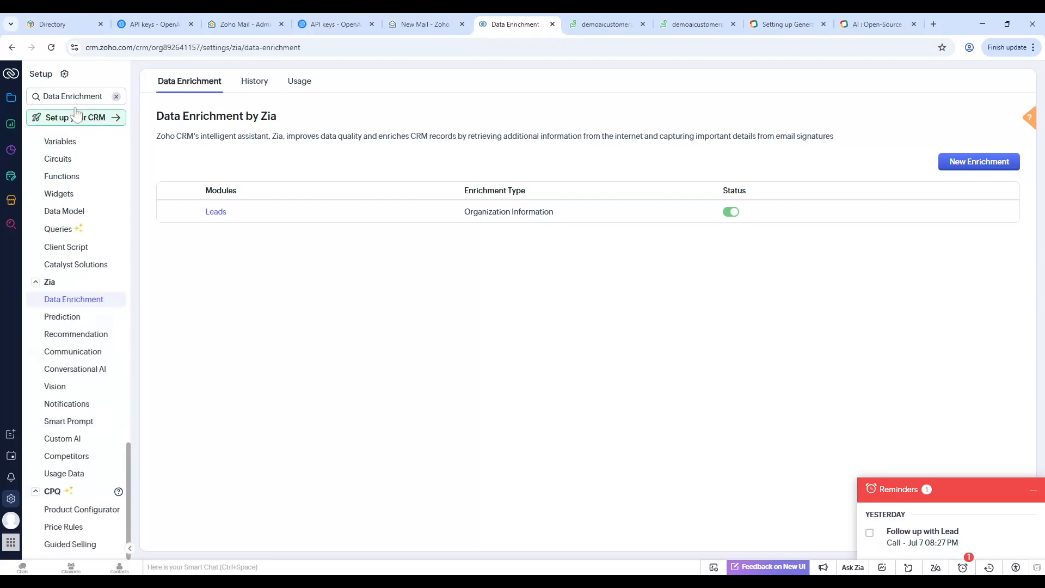
# - Search the CRM setup for Zia again and look through the Zia section, reopening its Data Enrichment page
pyautogui.click(116, 97)
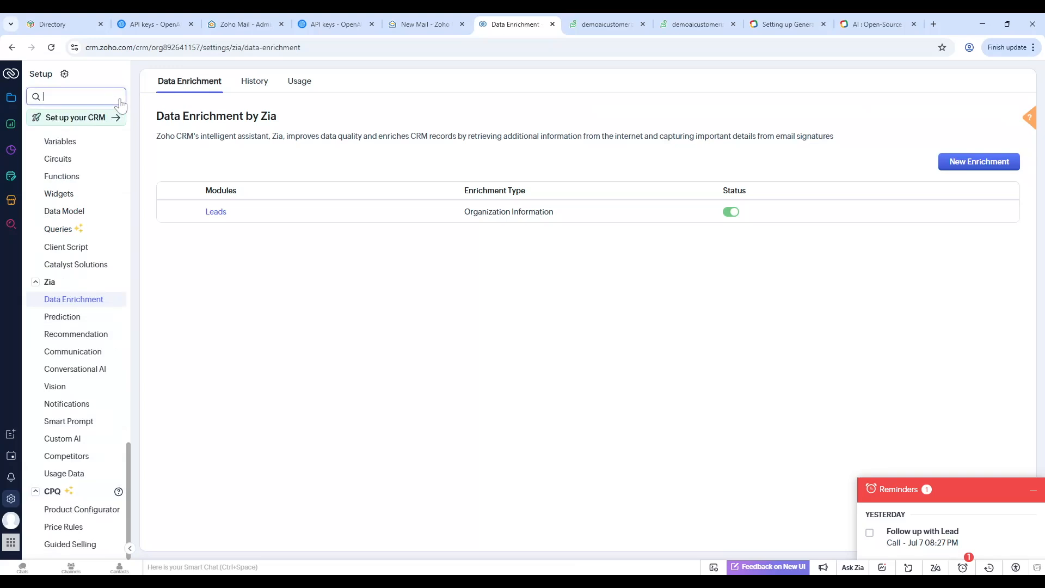
pyautogui.write('zia')
pyautogui.press('Return')
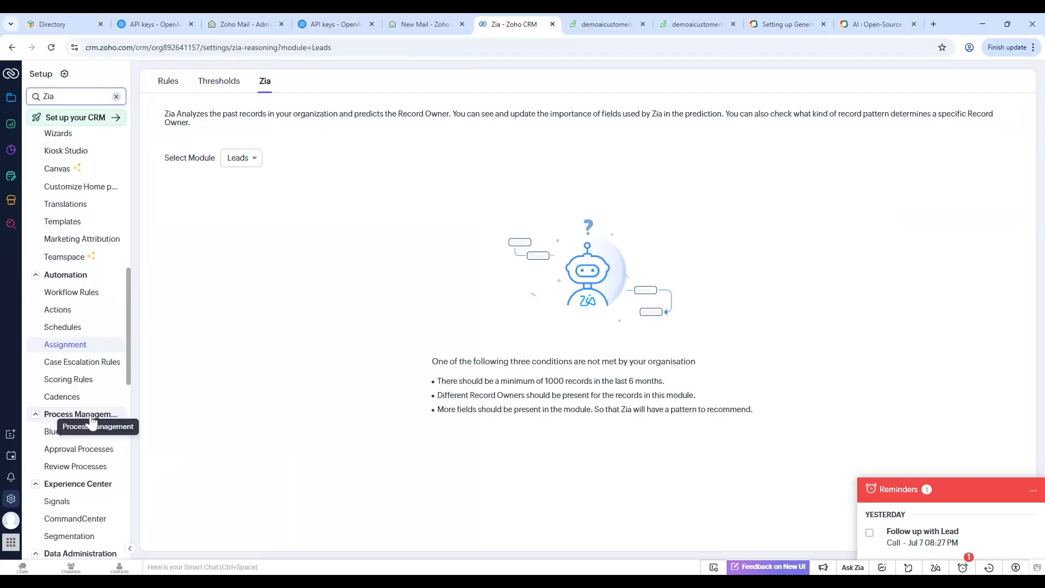
pyautogui.scroll(-8, 109, 436)
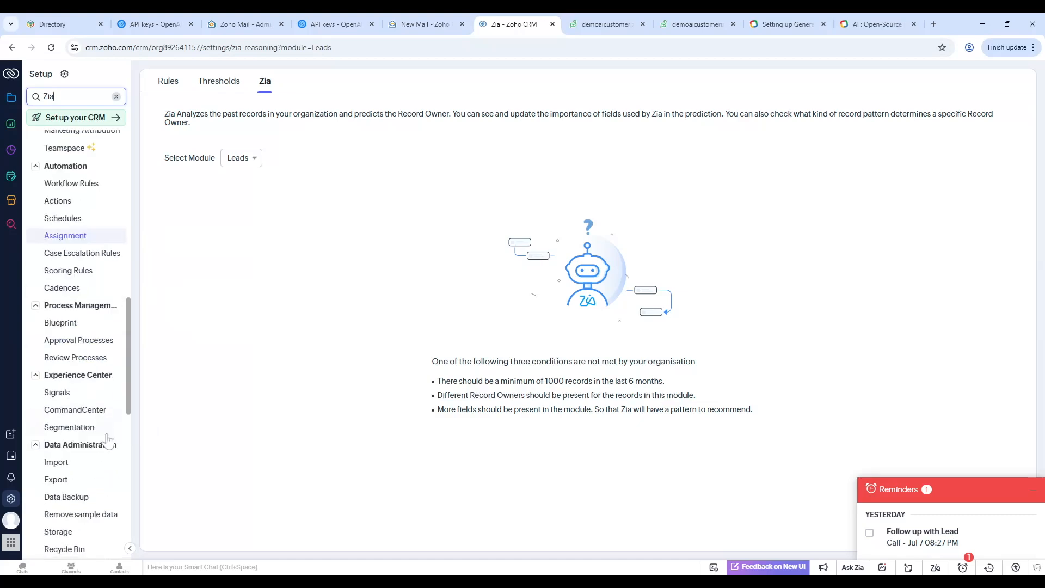
pyautogui.scroll(-3, 115, 427)
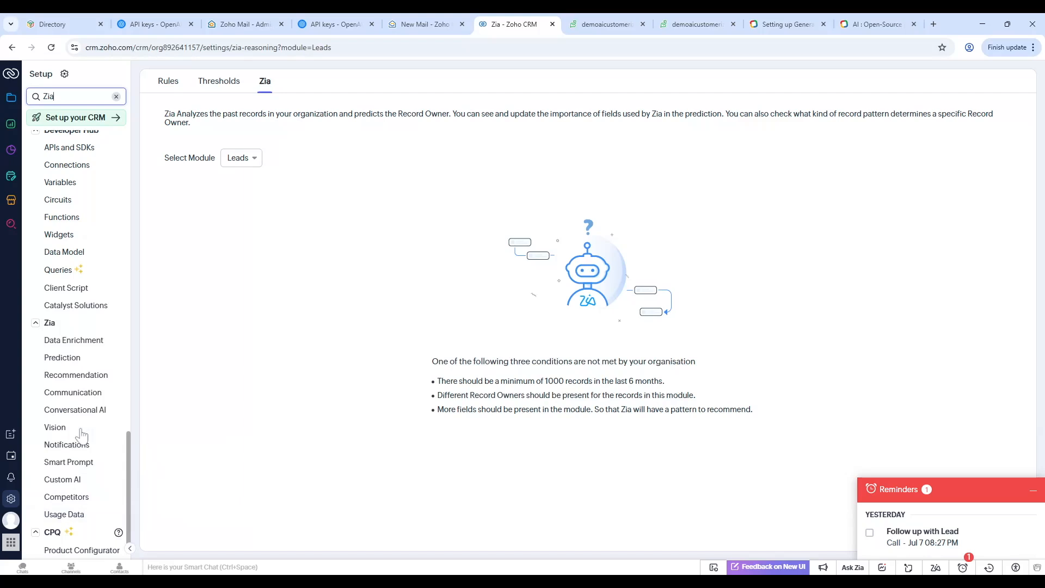
pyautogui.click(88, 347)
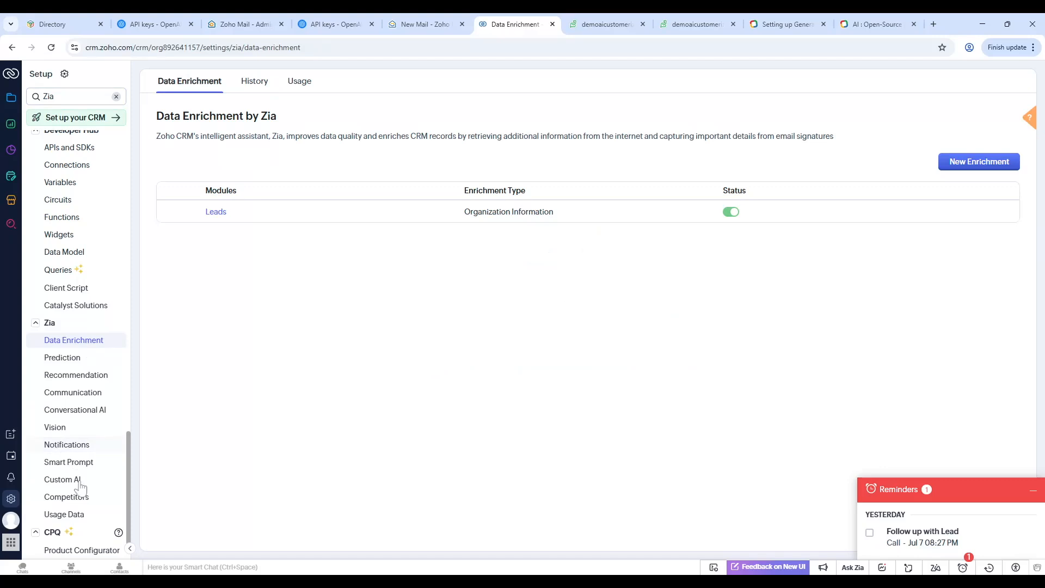
pyautogui.scroll(-1, 87, 512)
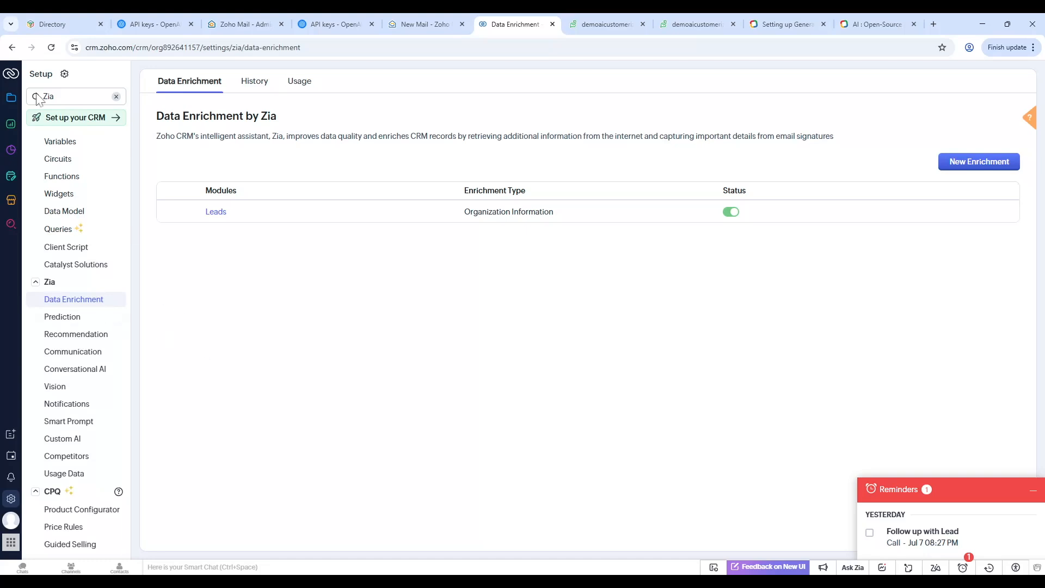
# - Open the Customerization lead from the CRM Leads module, view its details and run Enrich data on it
pyautogui.click(11, 75)
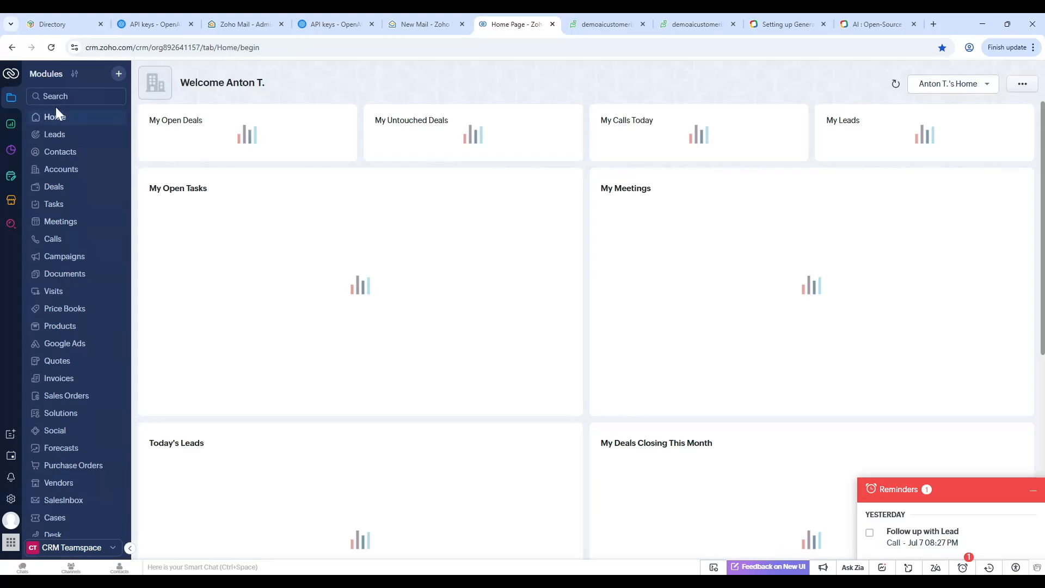
pyautogui.click(53, 135)
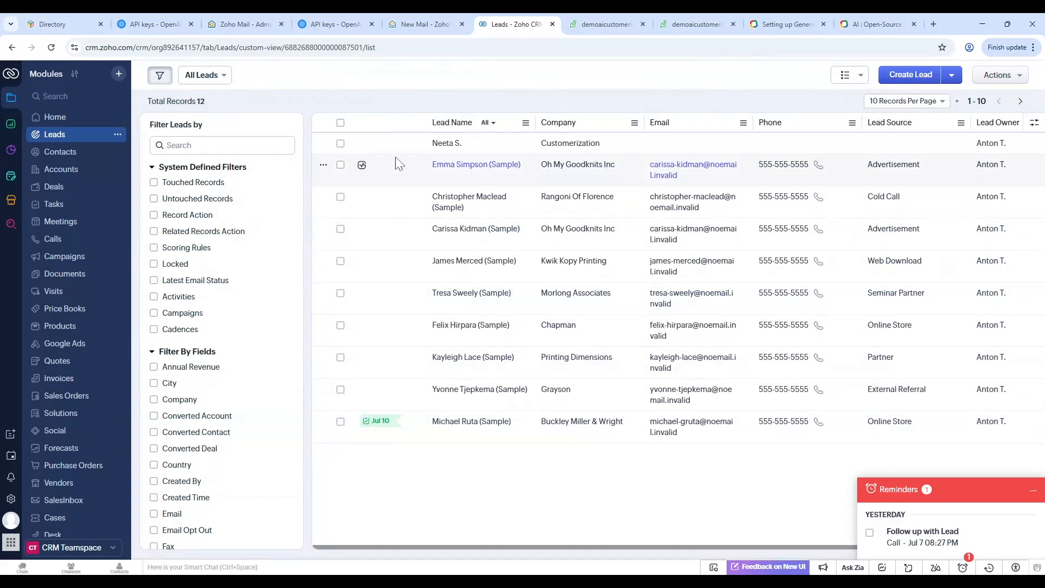
pyautogui.click(464, 144)
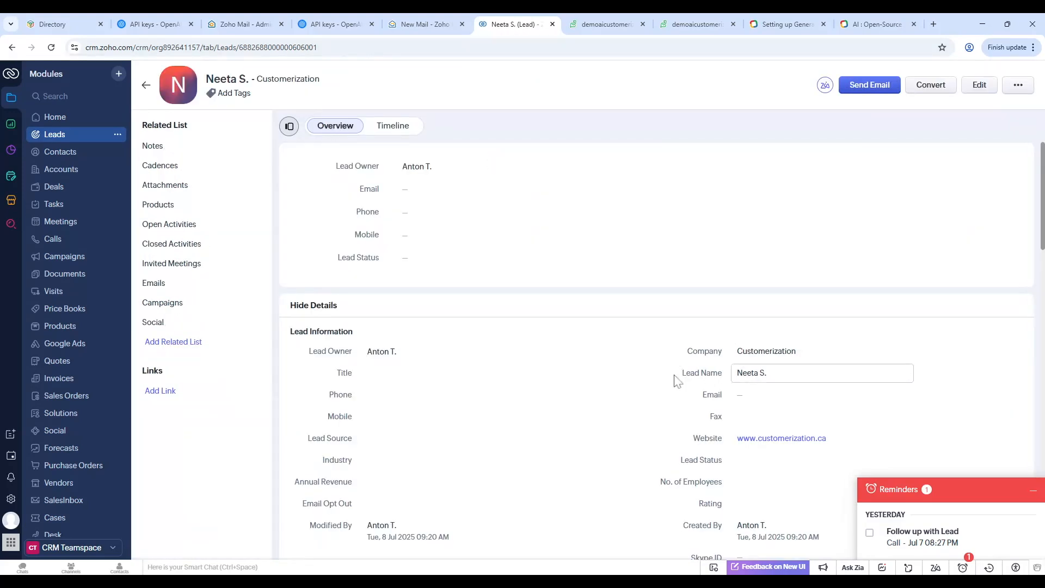
pyautogui.scroll(-2, 768, 341)
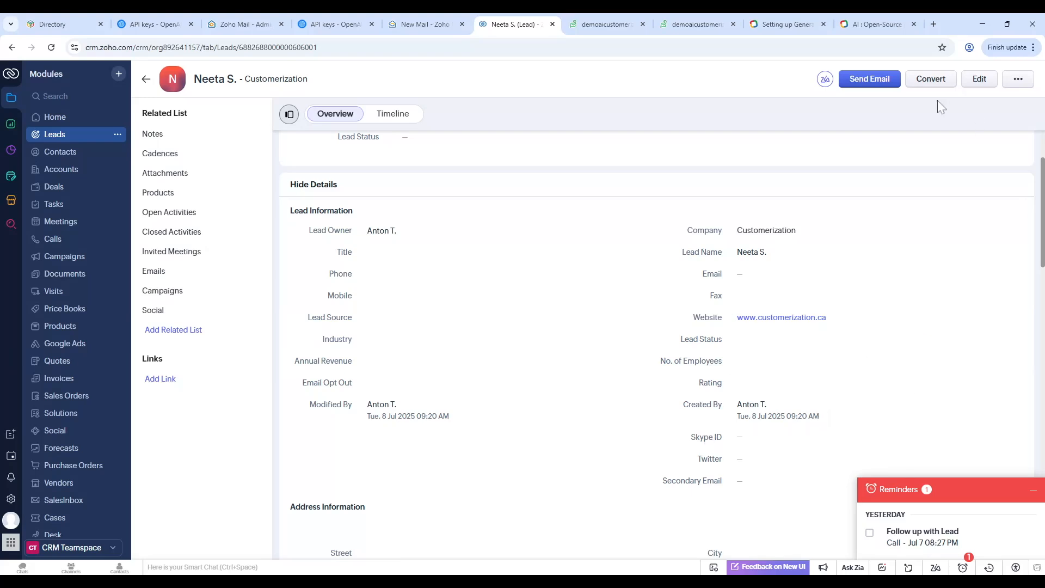
pyautogui.click(1018, 81)
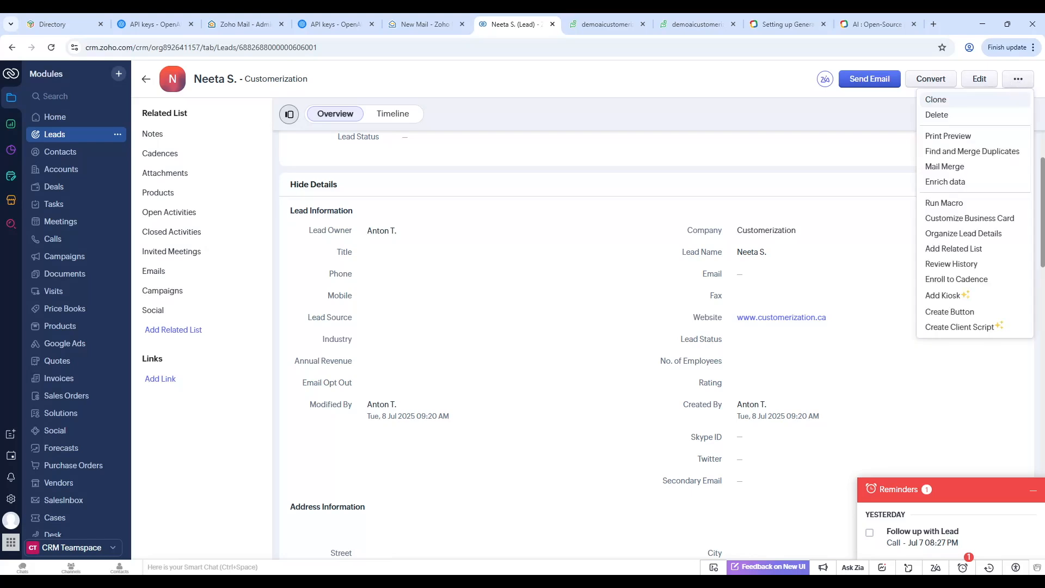
pyautogui.moveTo(950, 197)
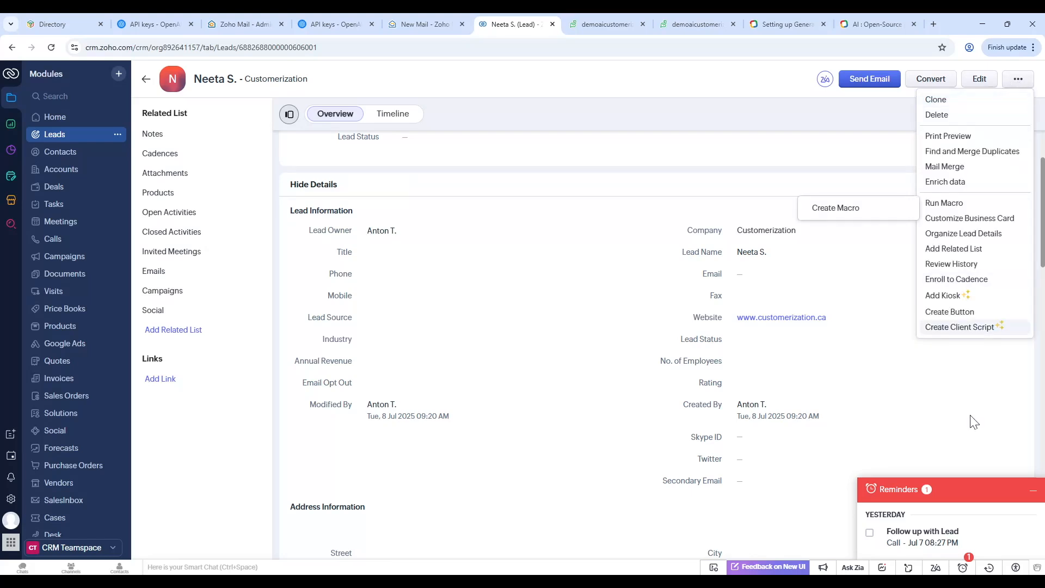
pyautogui.click(949, 183)
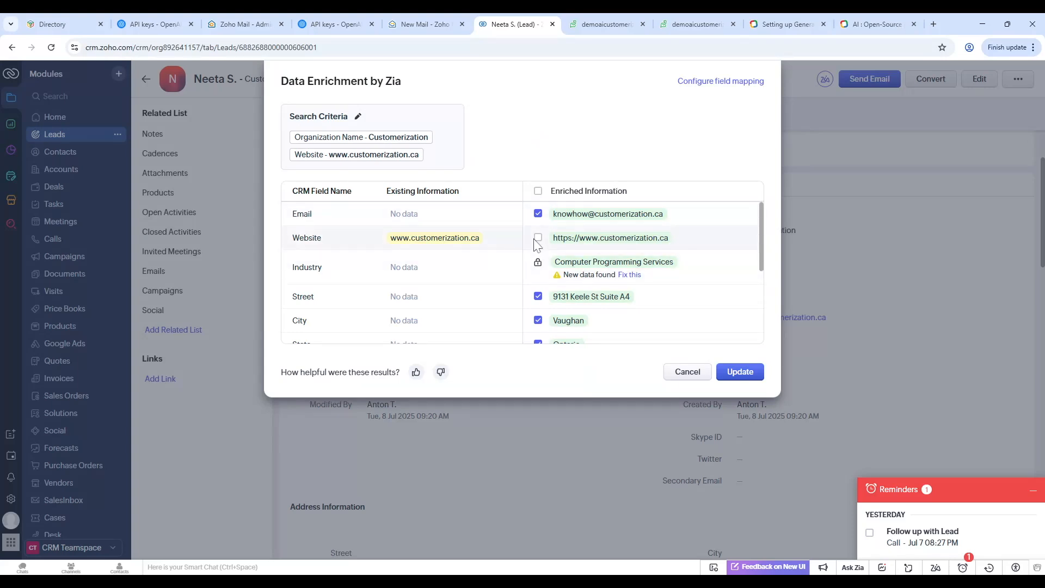
# - Review the enriched values Zia suggests for each field of the lead and close the results without updating the record
pyautogui.scroll(-1, 599, 289)
pyautogui.scroll(-3, 599, 290)
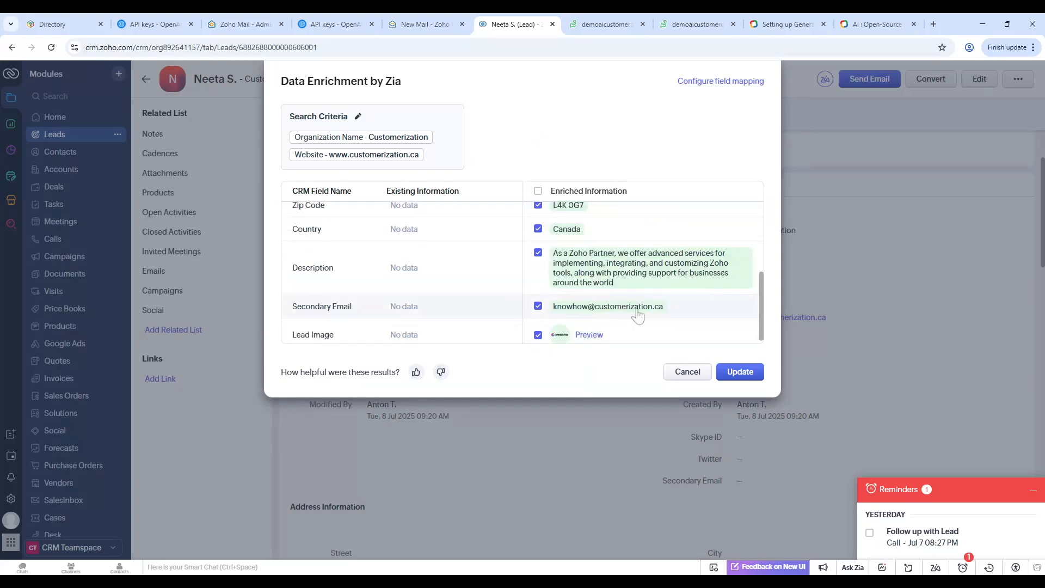
pyautogui.scroll(4, 637, 316)
pyautogui.scroll(-3, 638, 316)
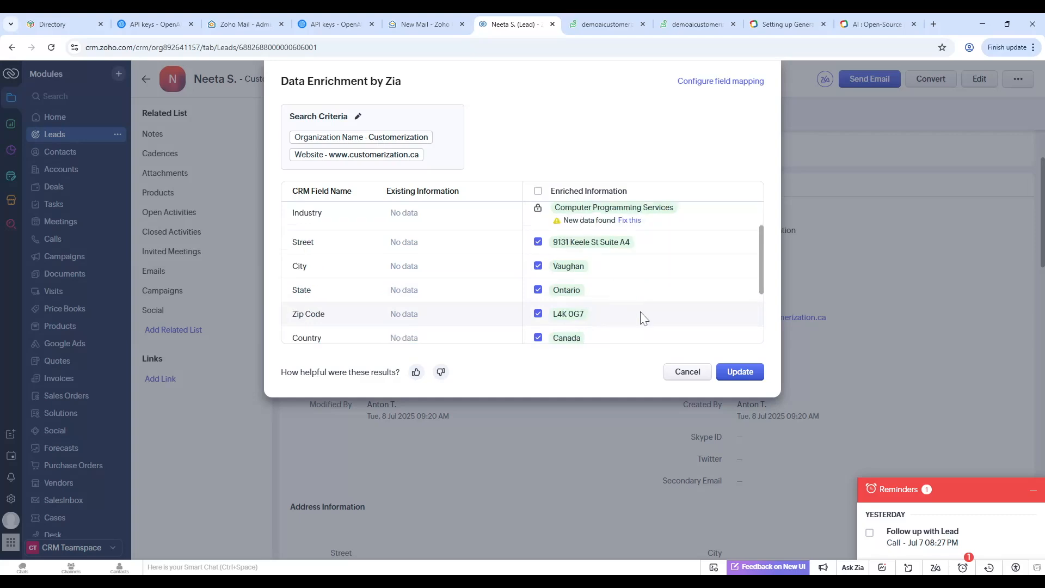
pyautogui.scroll(4, 641, 321)
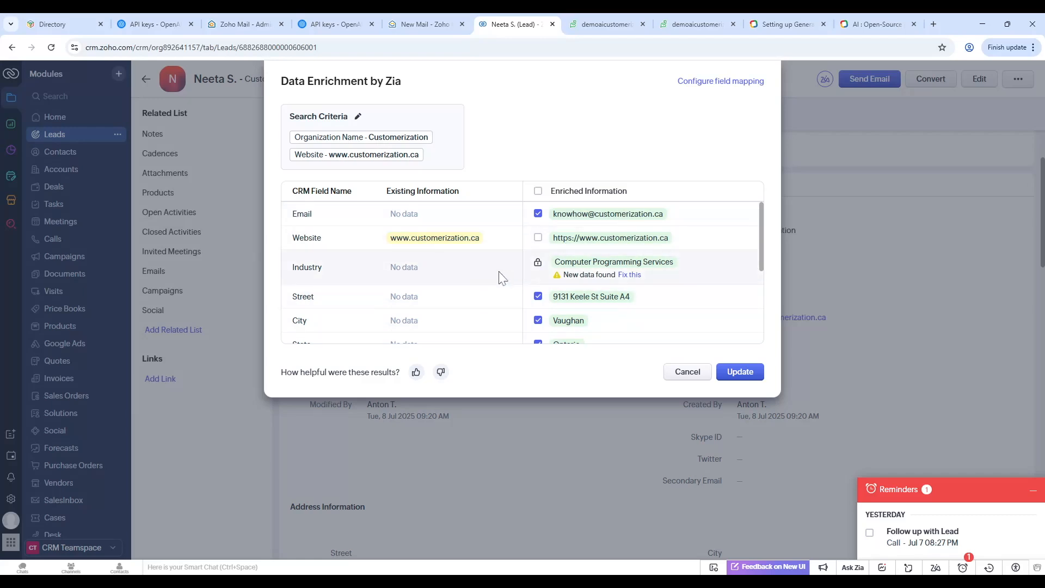
pyautogui.scroll(-5, 493, 288)
pyautogui.scroll(-1, 479, 327)
pyautogui.scroll(5, 473, 283)
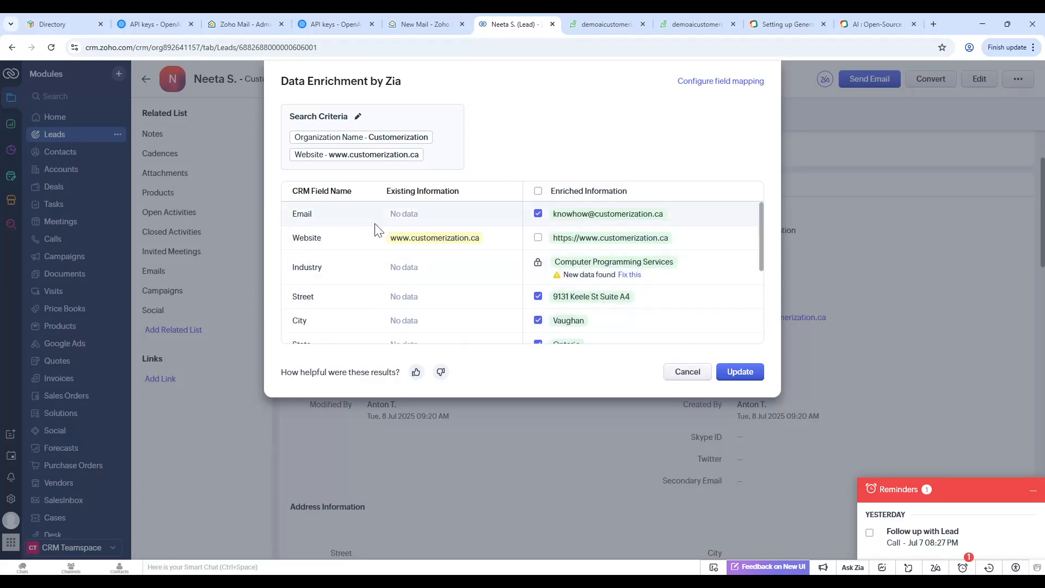
pyautogui.click(678, 375)
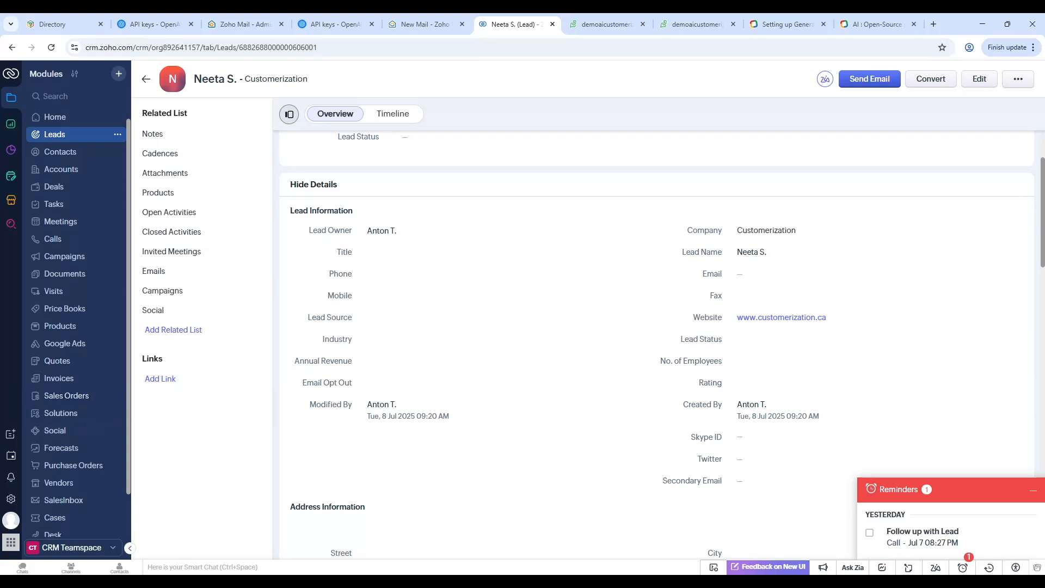
# - Return to the CRM setup, search it for "zia" and look through the matching pages and the Zia section
pyautogui.click(77, 97)
pyautogui.write('ia')
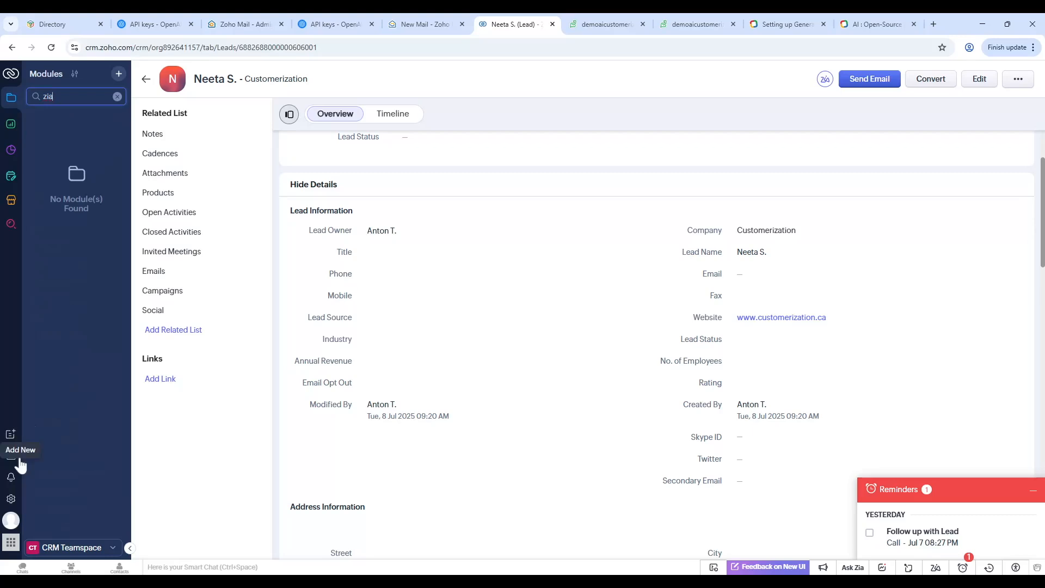
pyautogui.click(11, 499)
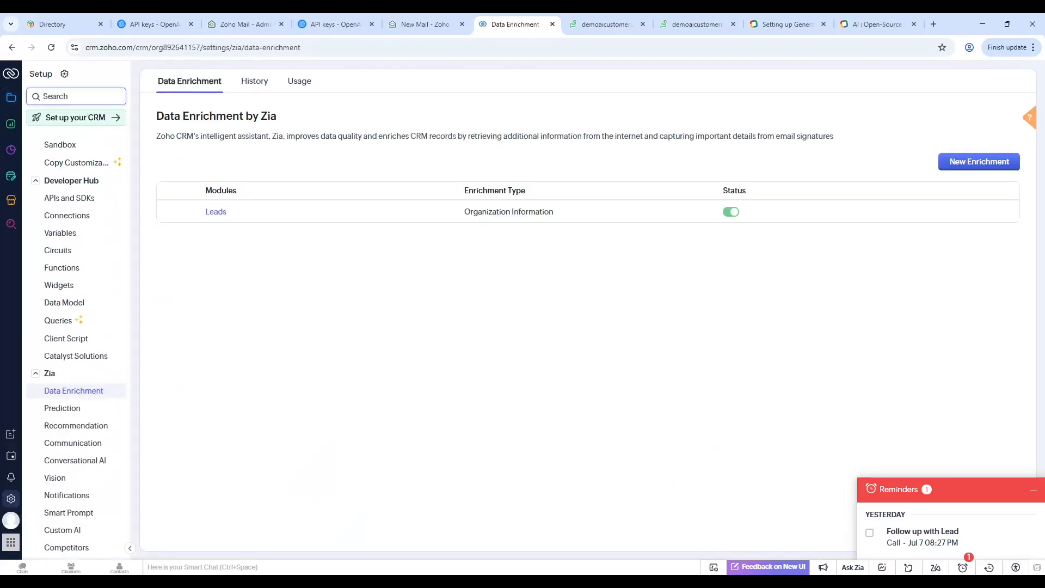
pyautogui.click(76, 96)
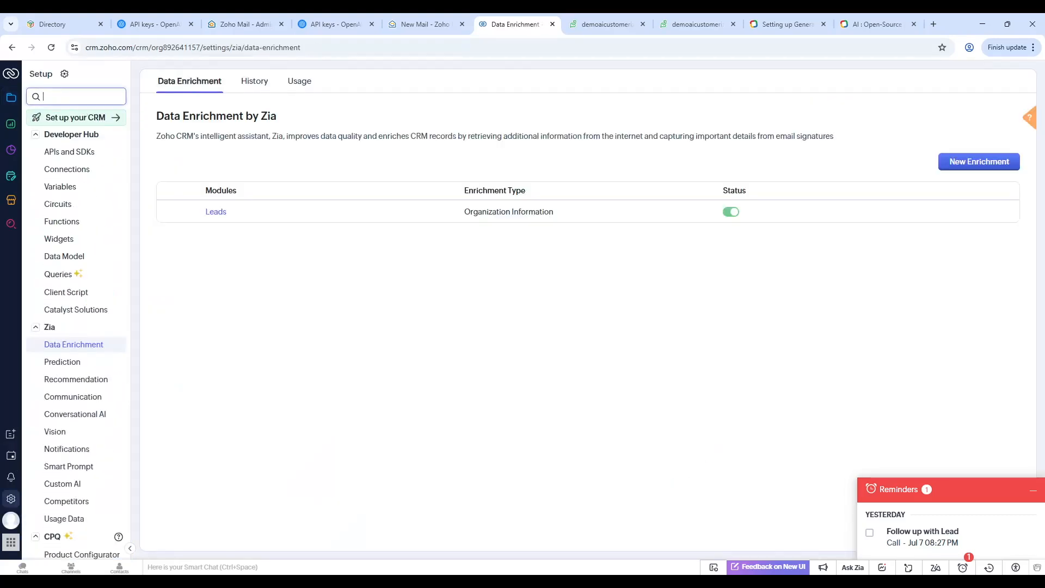
pyautogui.write('zia')
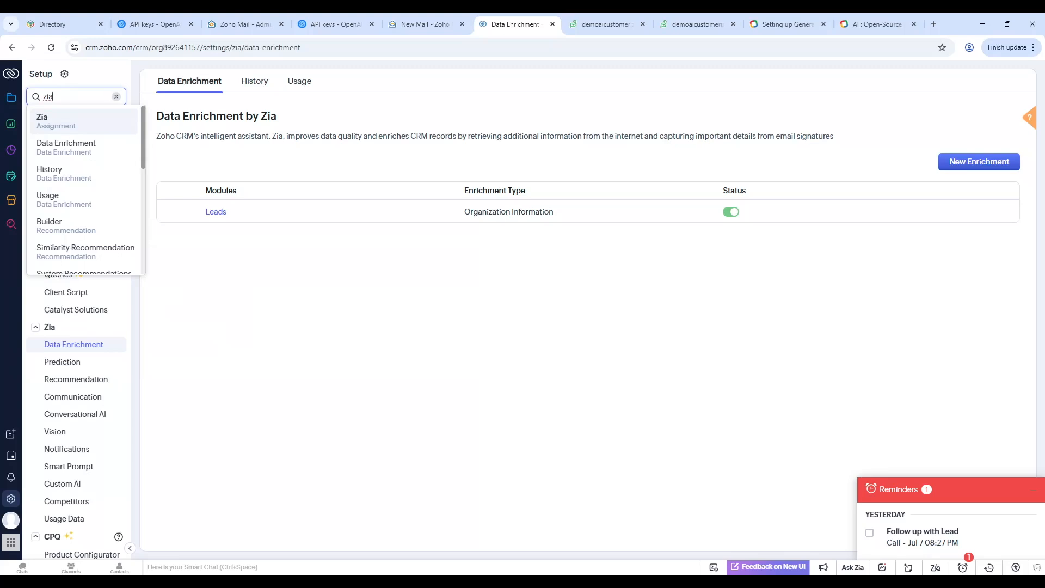
pyautogui.scroll(-3, 103, 164)
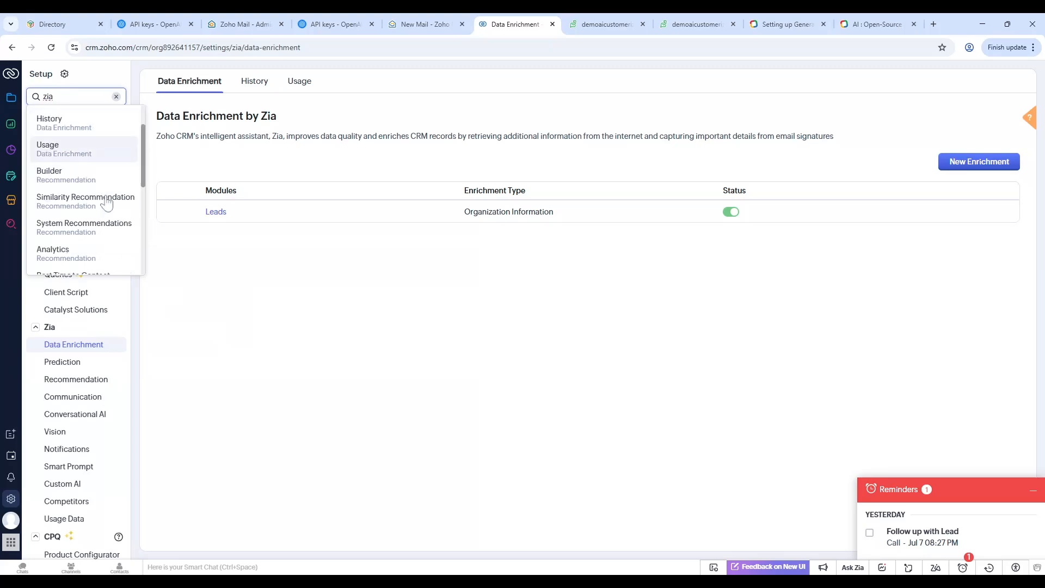
pyautogui.scroll(-5, 121, 202)
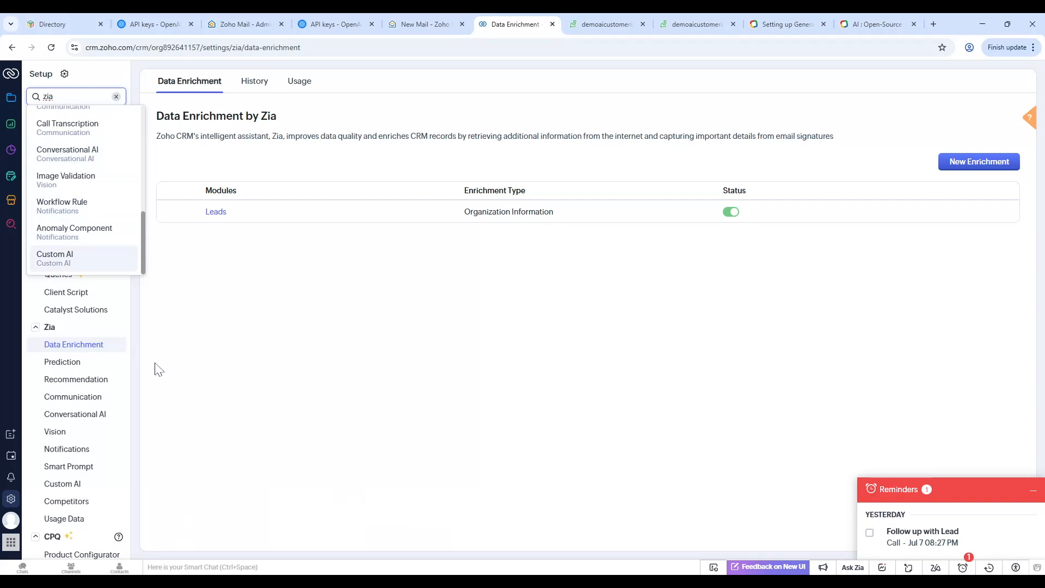
pyautogui.click(128, 463)
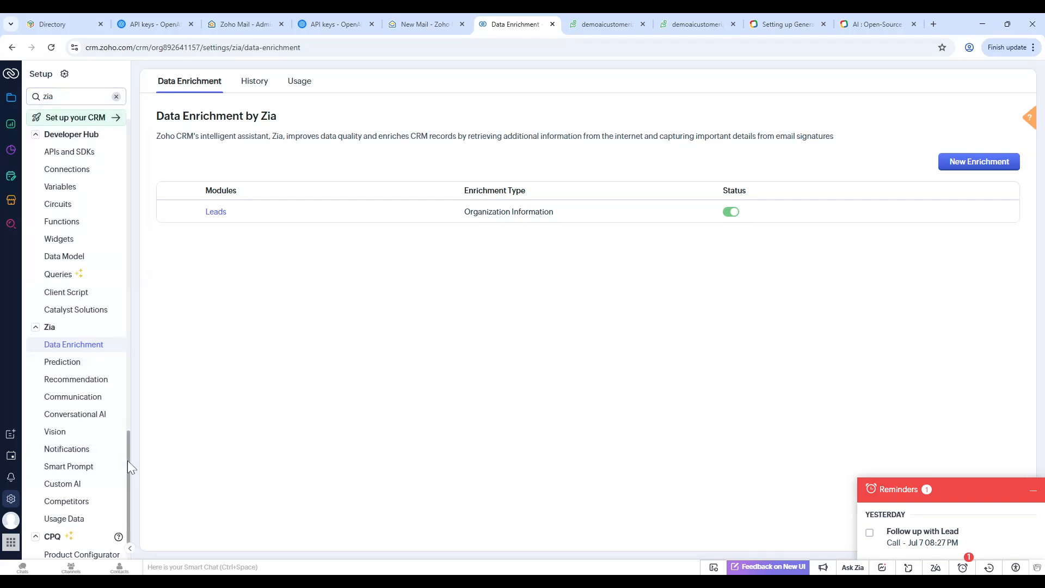
pyautogui.scroll(3, 119, 494)
pyautogui.scroll(-3, 121, 472)
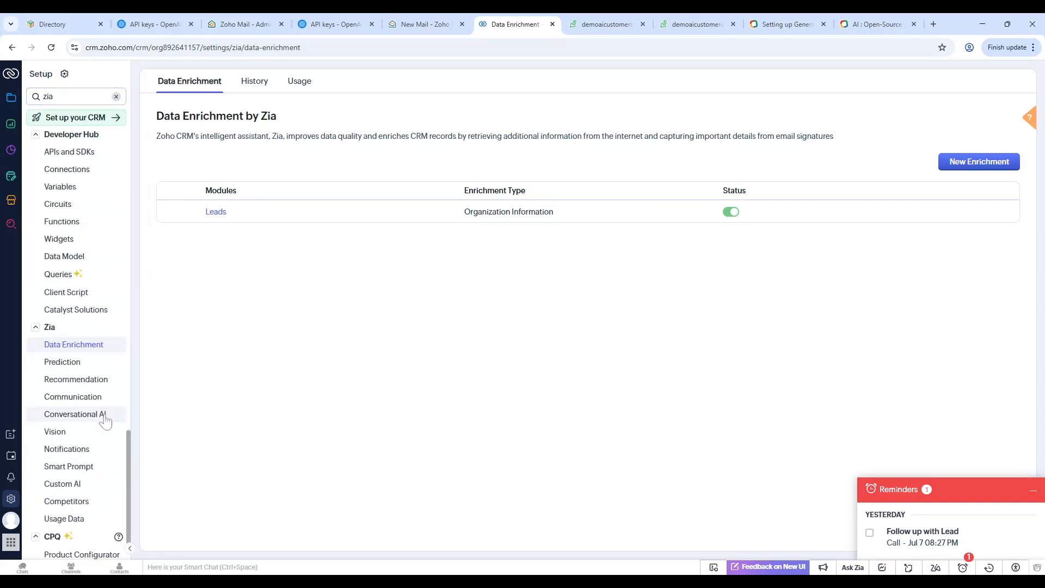
# - Find the Scoring Rules page in the CRM setup and start a new scoring rule
pyautogui.doubleClick(48, 97)
pyautogui.write('scor')
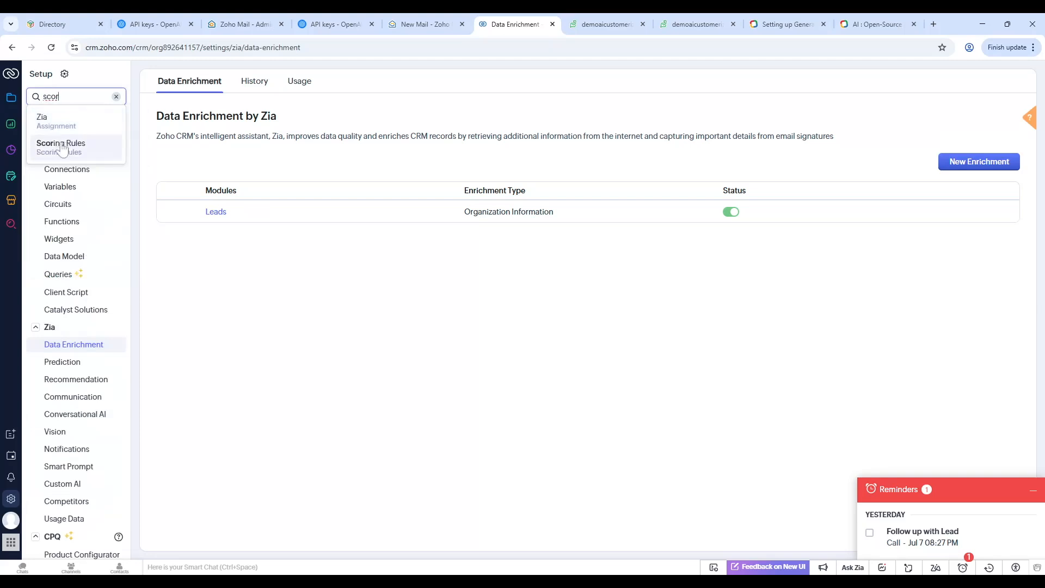
pyautogui.click(61, 147)
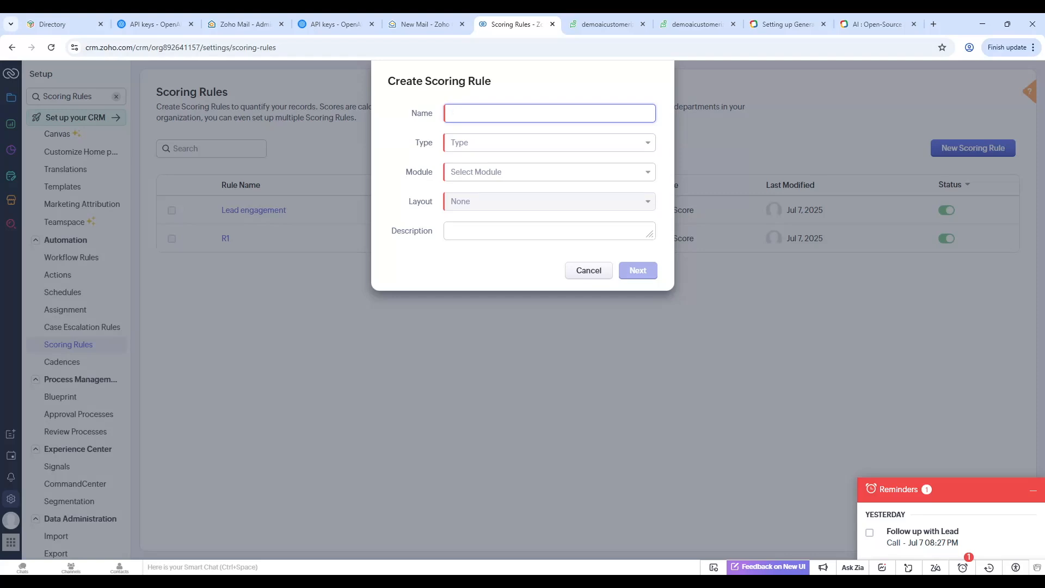
# - Define the scoring rule AI with type Zia Score for Leads in All Layouts and review its measurement and training data options
pyautogui.click(488, 148)
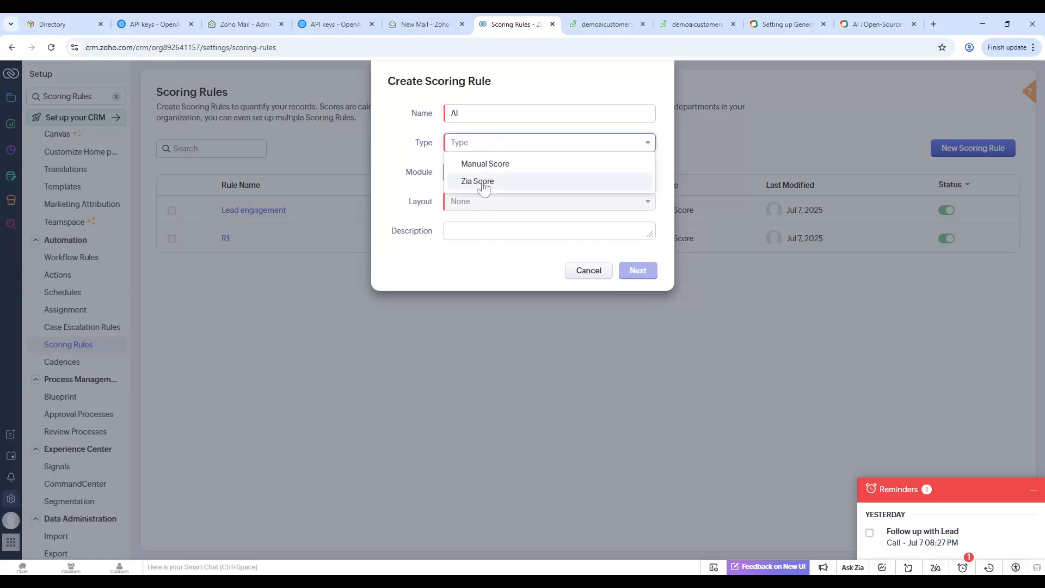
pyautogui.click(483, 185)
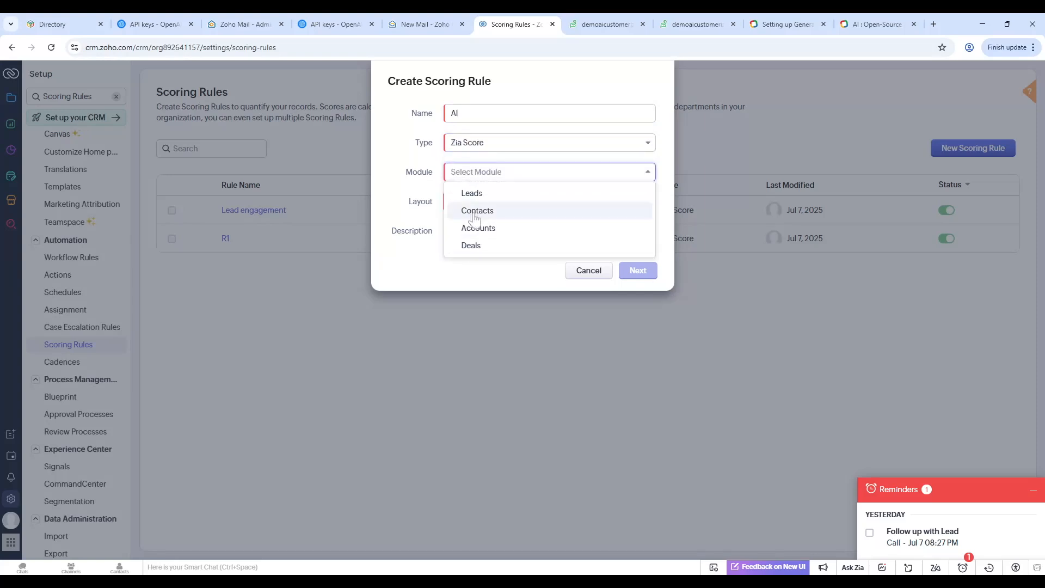
pyautogui.click(479, 195)
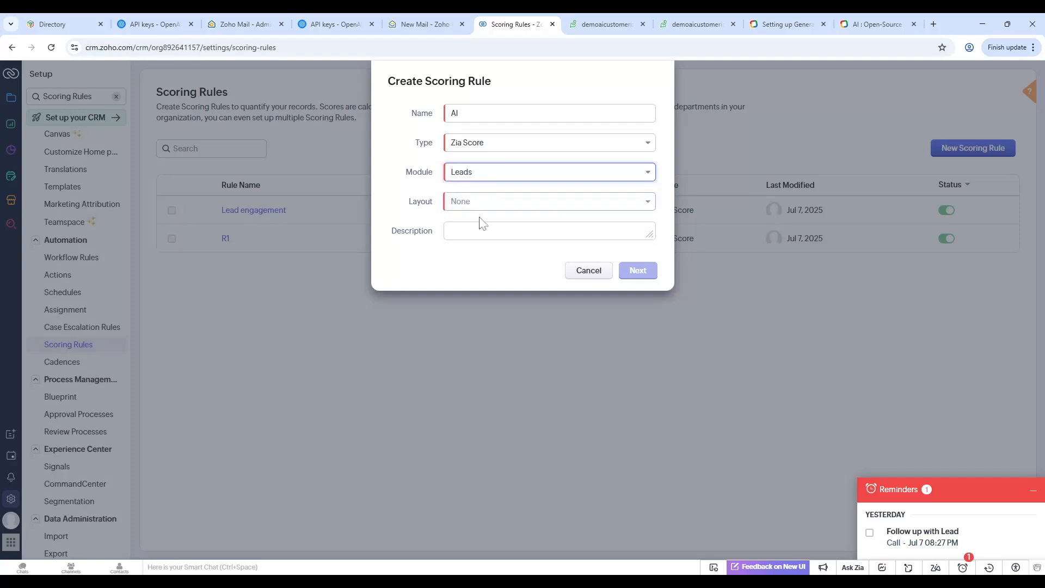
pyautogui.click(477, 211)
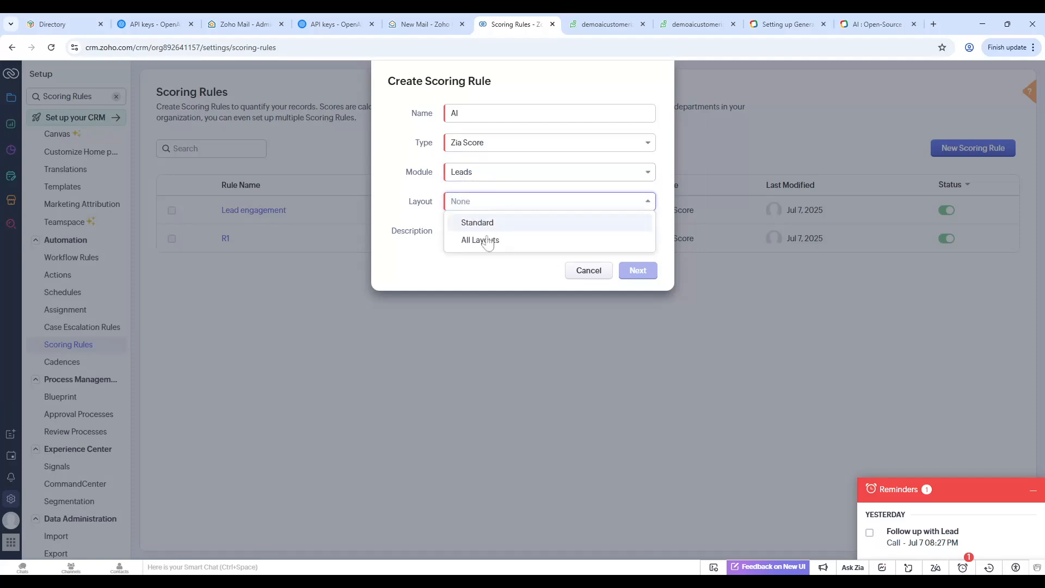
pyautogui.click(485, 242)
pyautogui.click(626, 271)
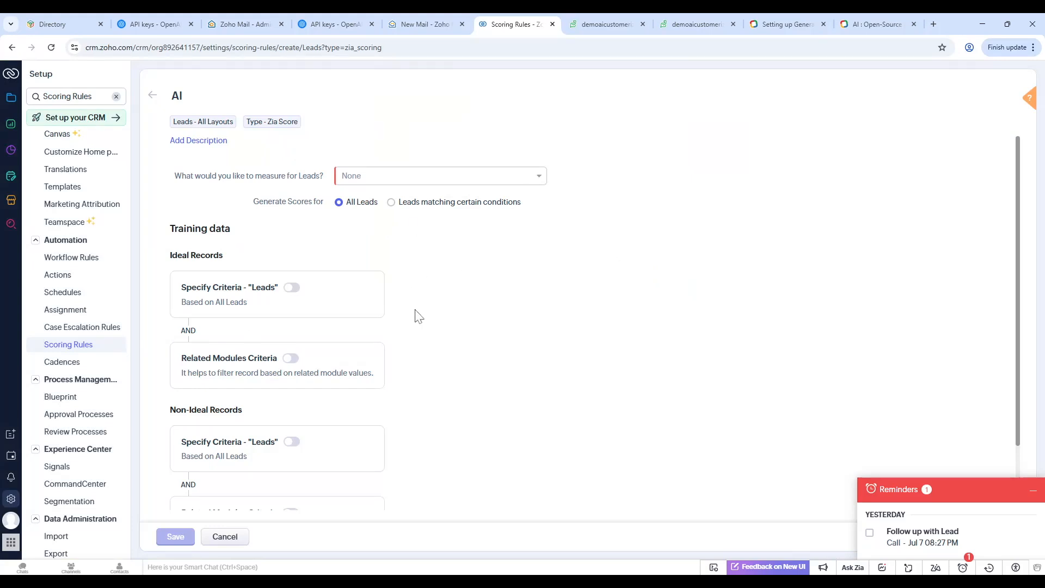
pyautogui.scroll(-2, 473, 367)
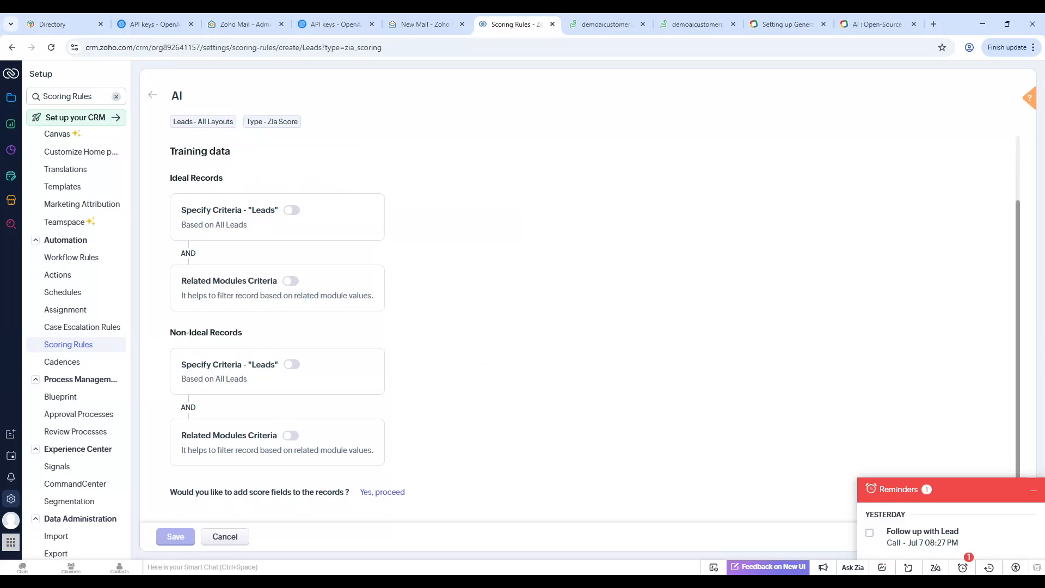
pyautogui.scroll(2, 343, 324)
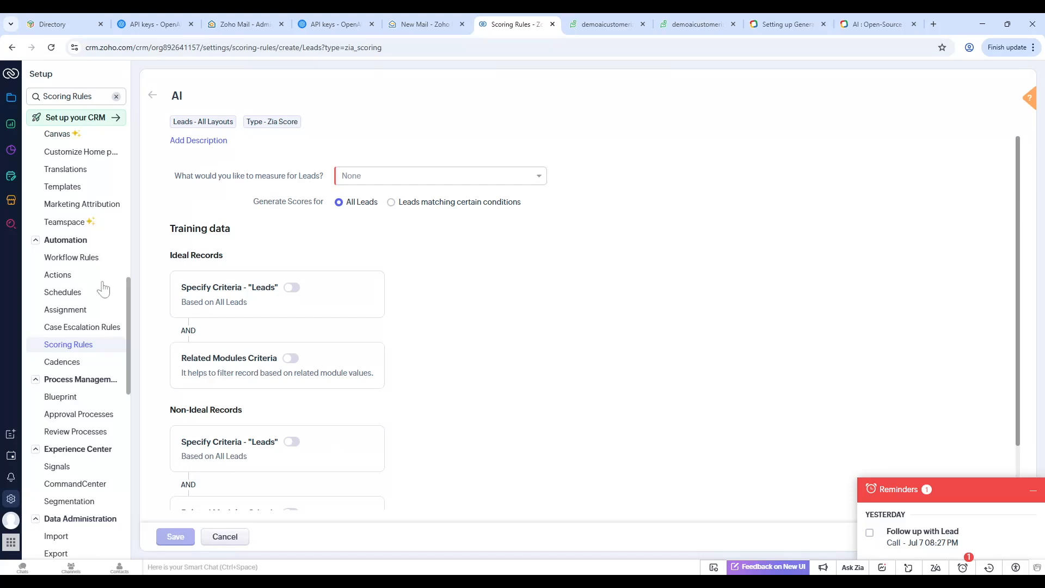
# - Find the Zia page of the Assignment settings and read the conditions for predicting the owner of Leads records
pyautogui.click(116, 96)
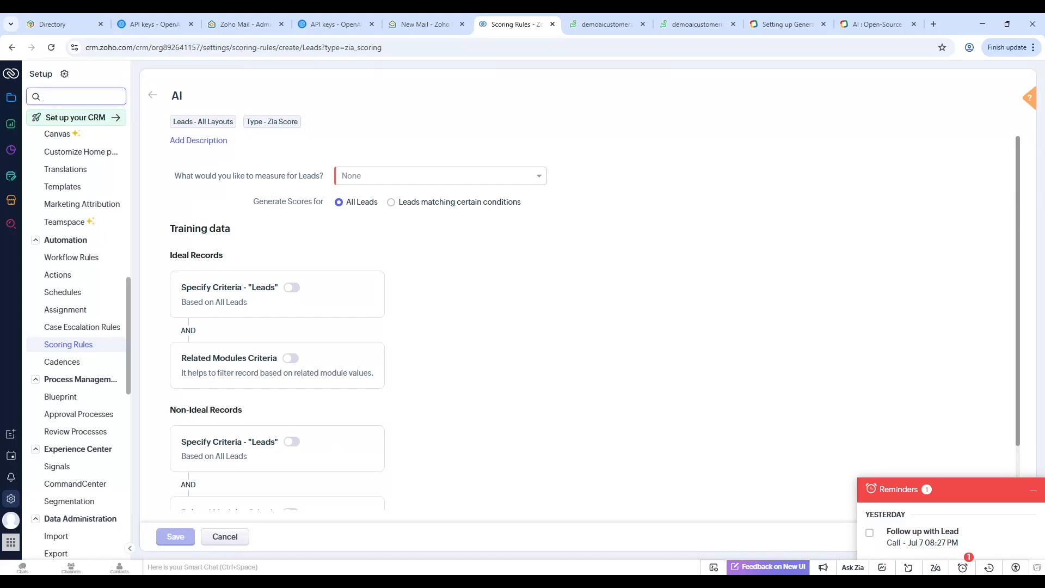
pyautogui.write('assi')
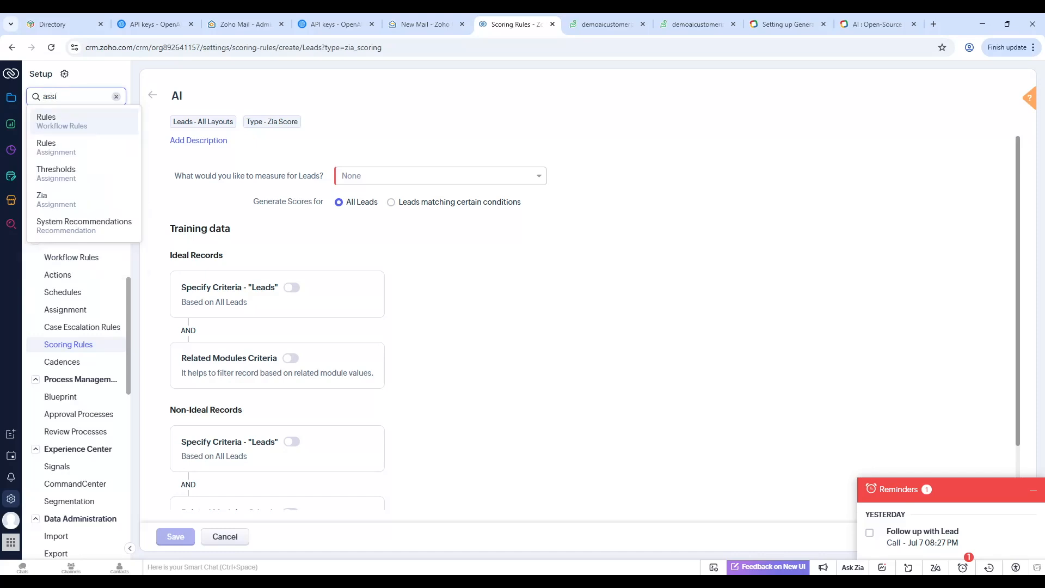
pyautogui.click(65, 200)
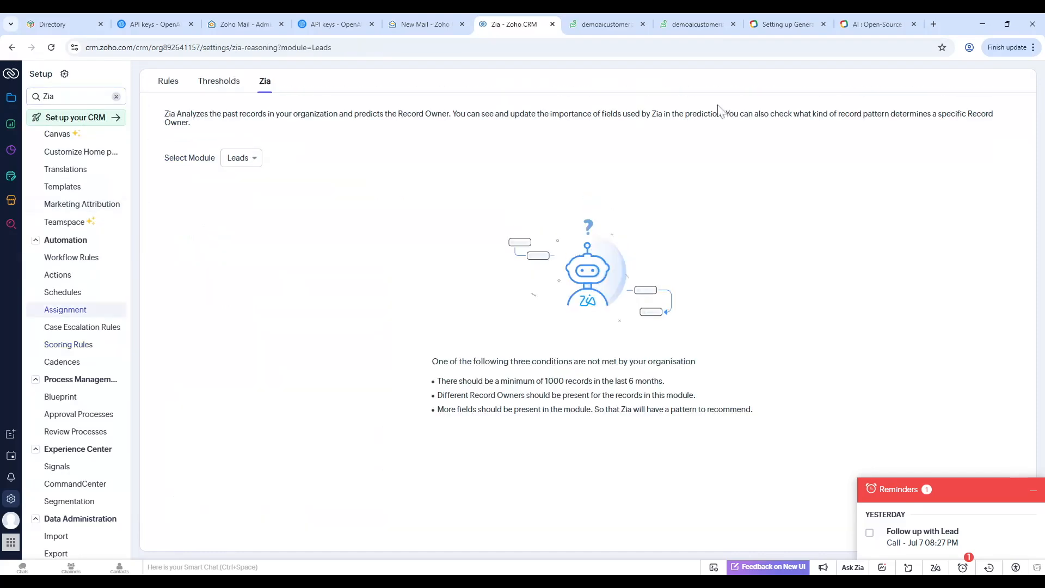
pyautogui.moveTo(436, 382); pyautogui.dragTo(665, 382)
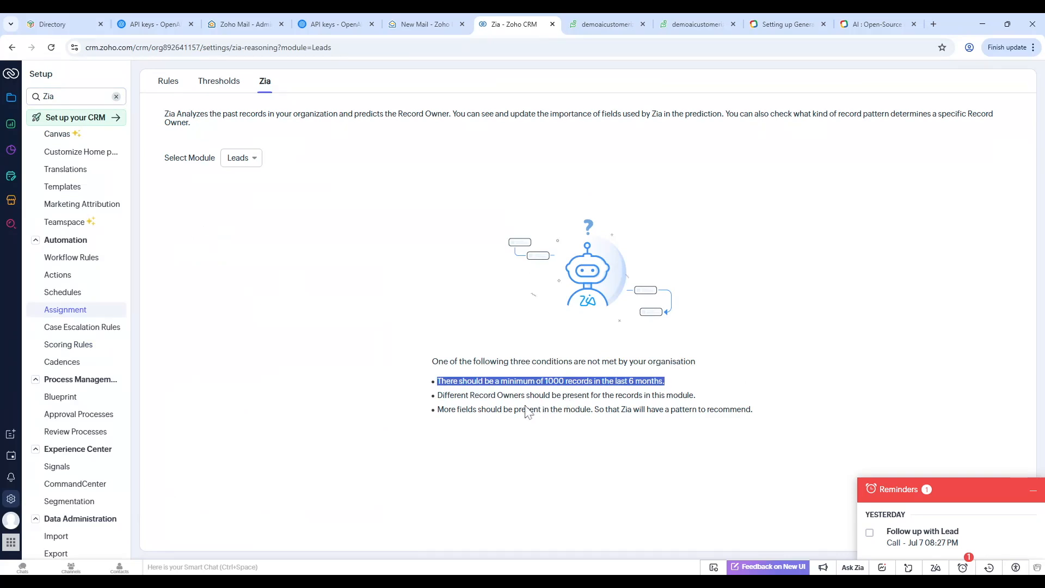
pyautogui.click(573, 379)
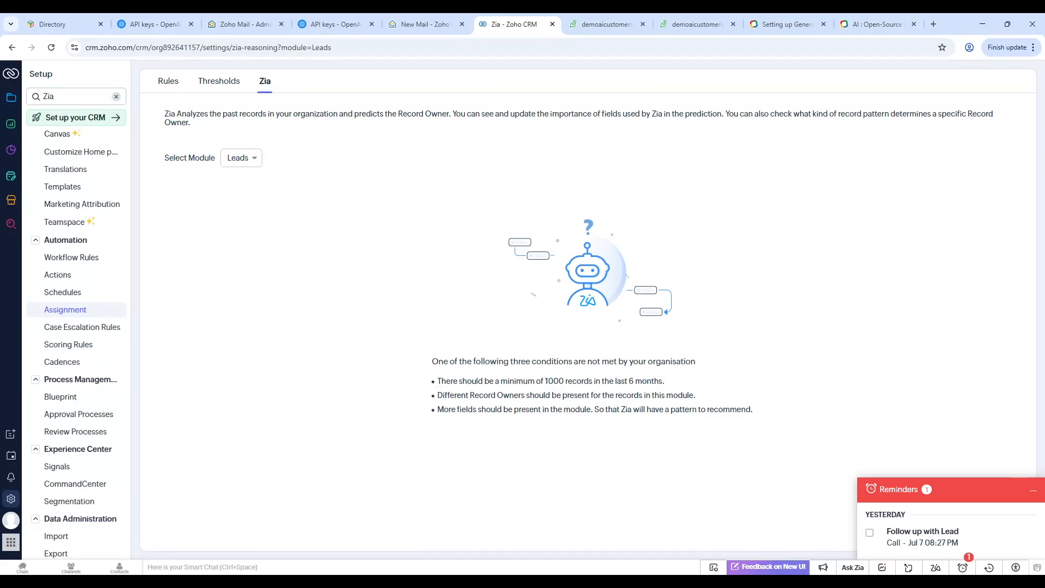